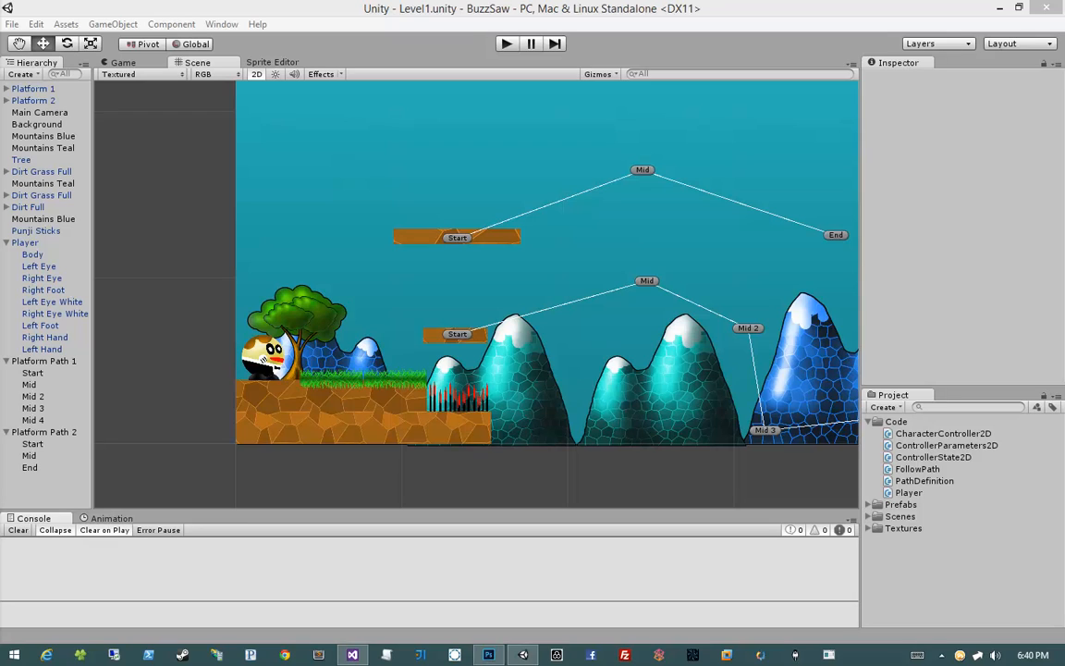
Add the Player script as a component to the Player object.
left_click(20, 241)
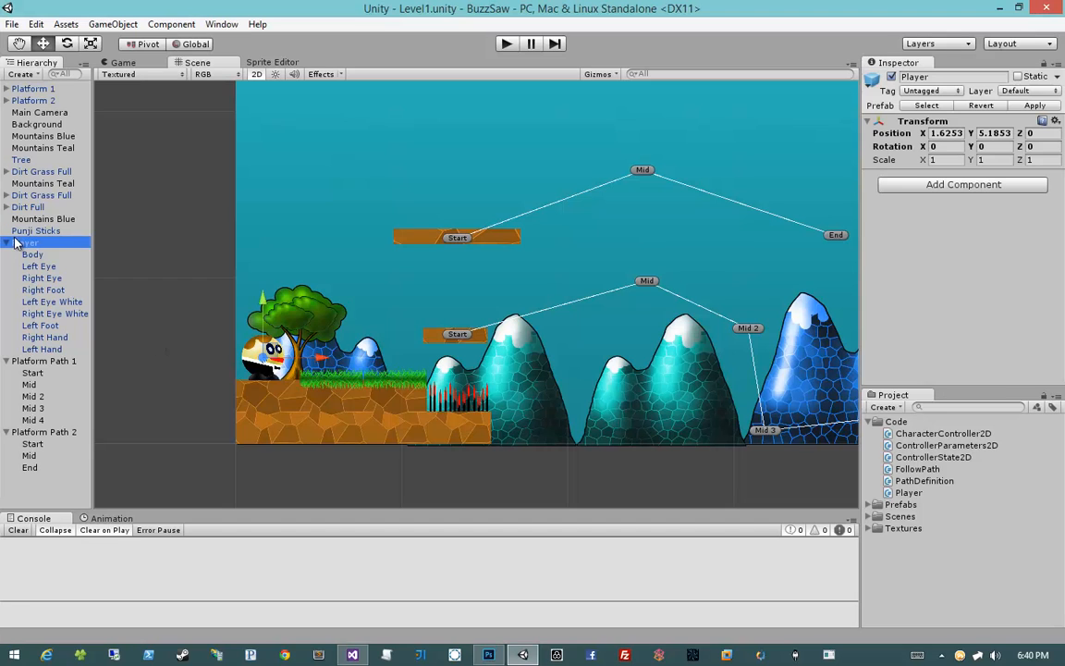
left_click(906, 187)
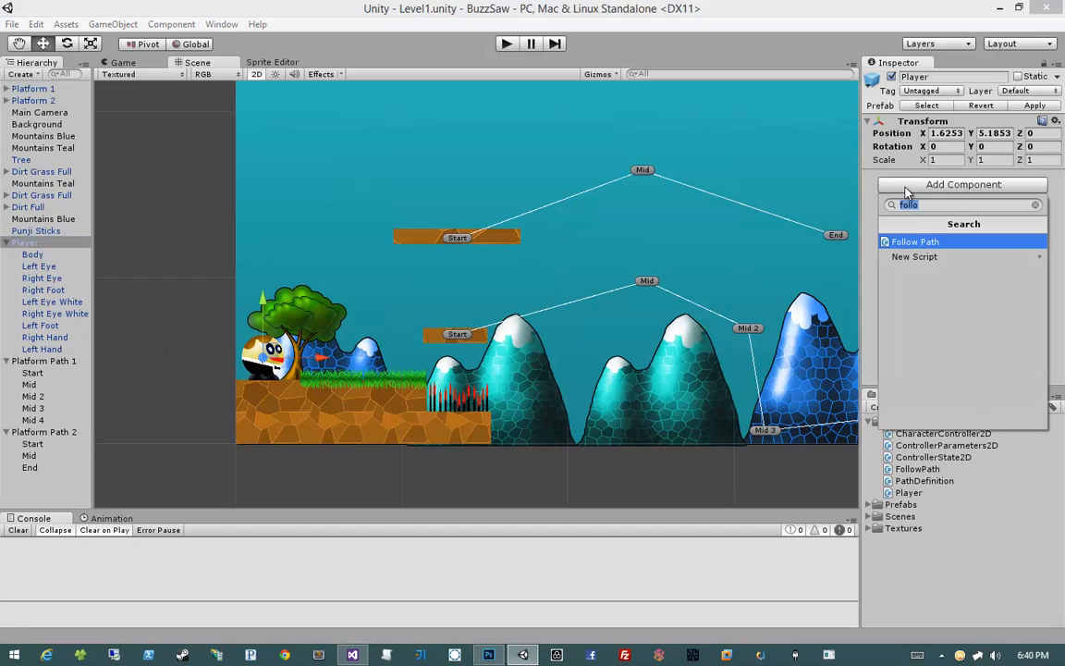
type("player")
key("Return")
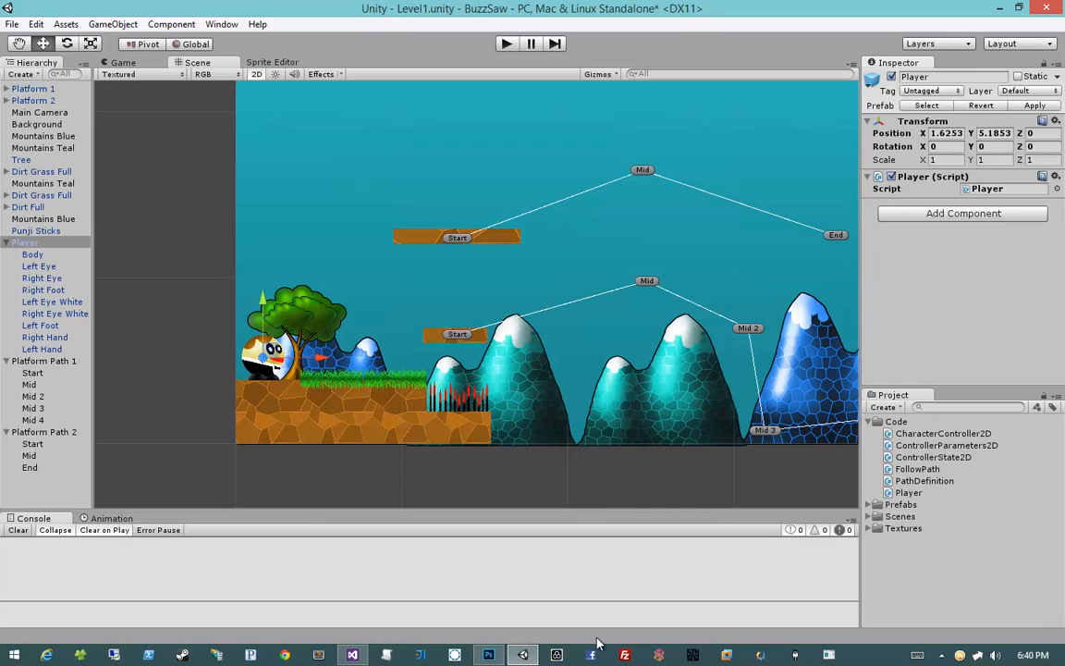
Add the Character Controller 2D script as a component to the Player object.
key("alt+Tab")
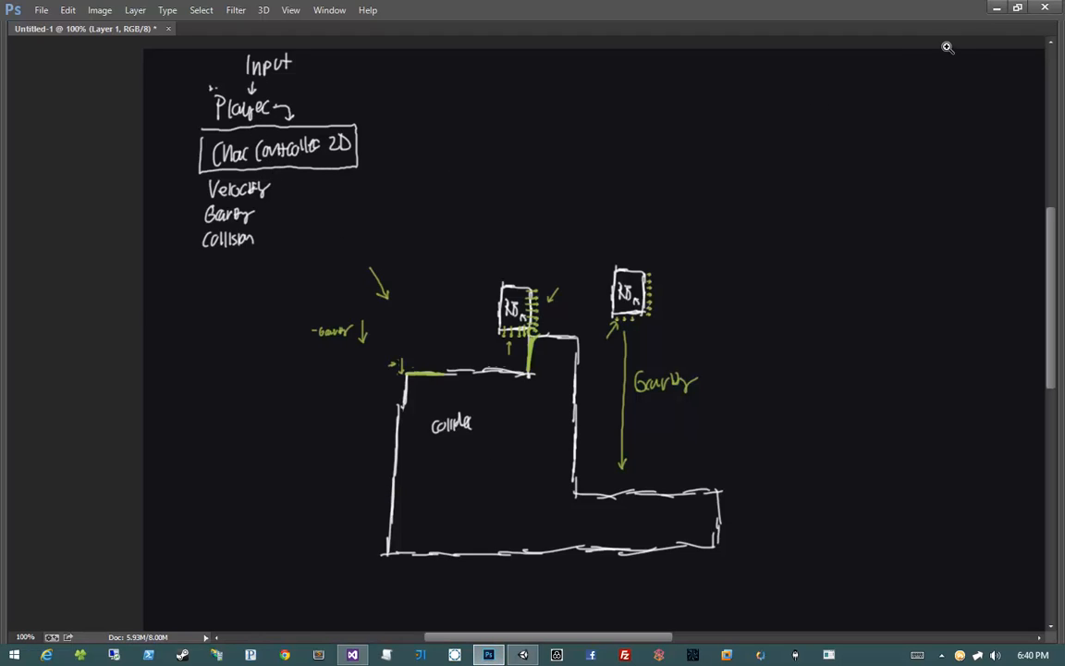
key("alt+Tab")
left_click(939, 220)
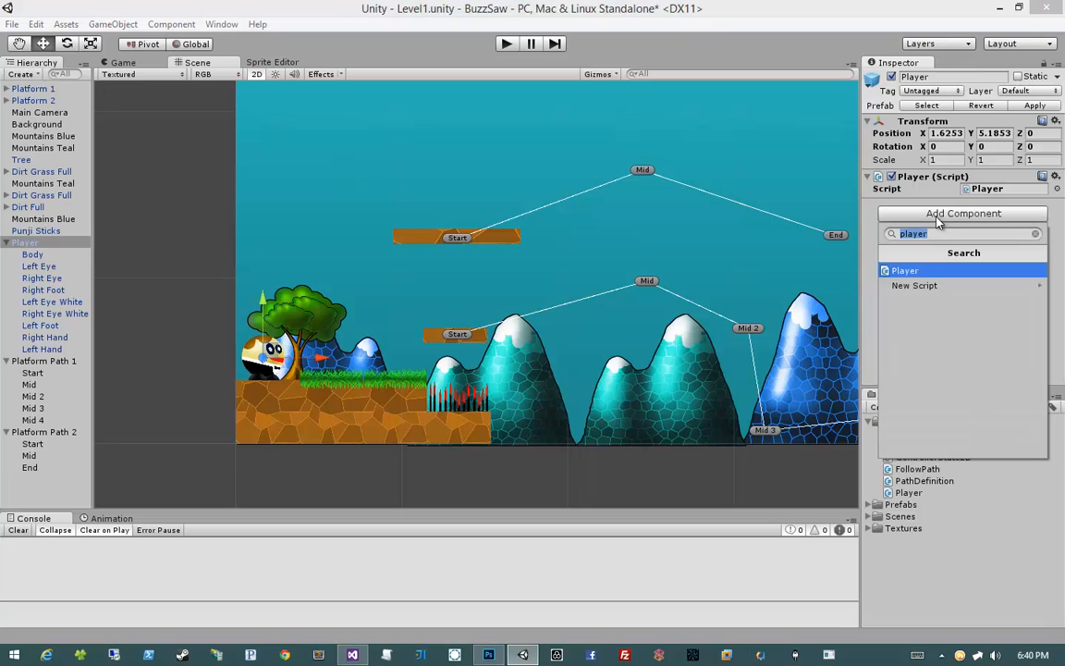
type("char")
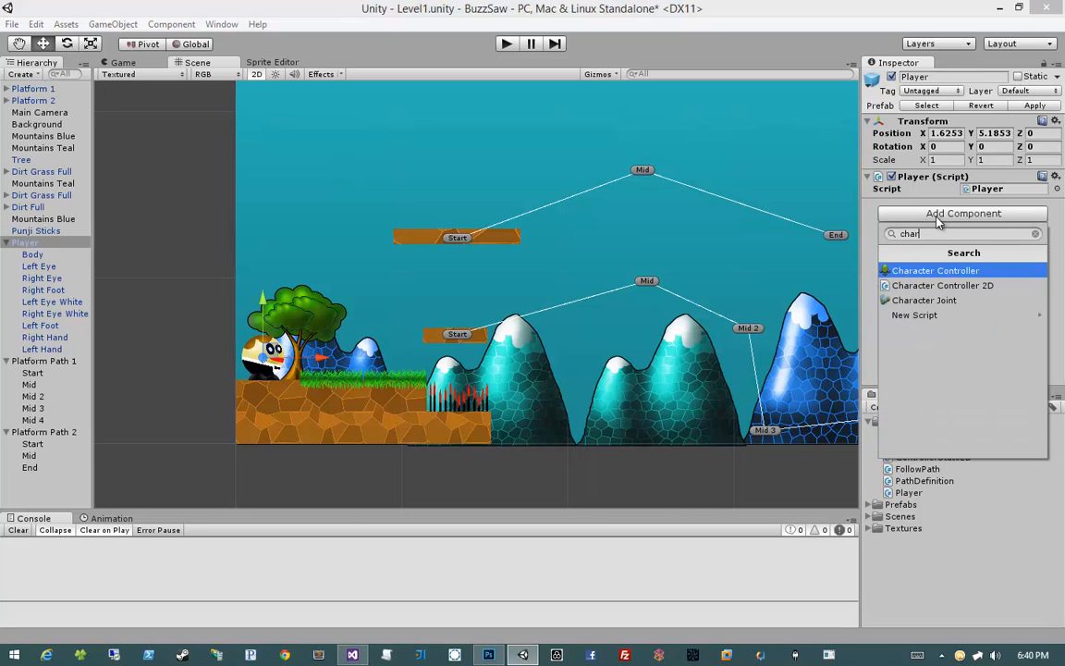
left_click(935, 286)
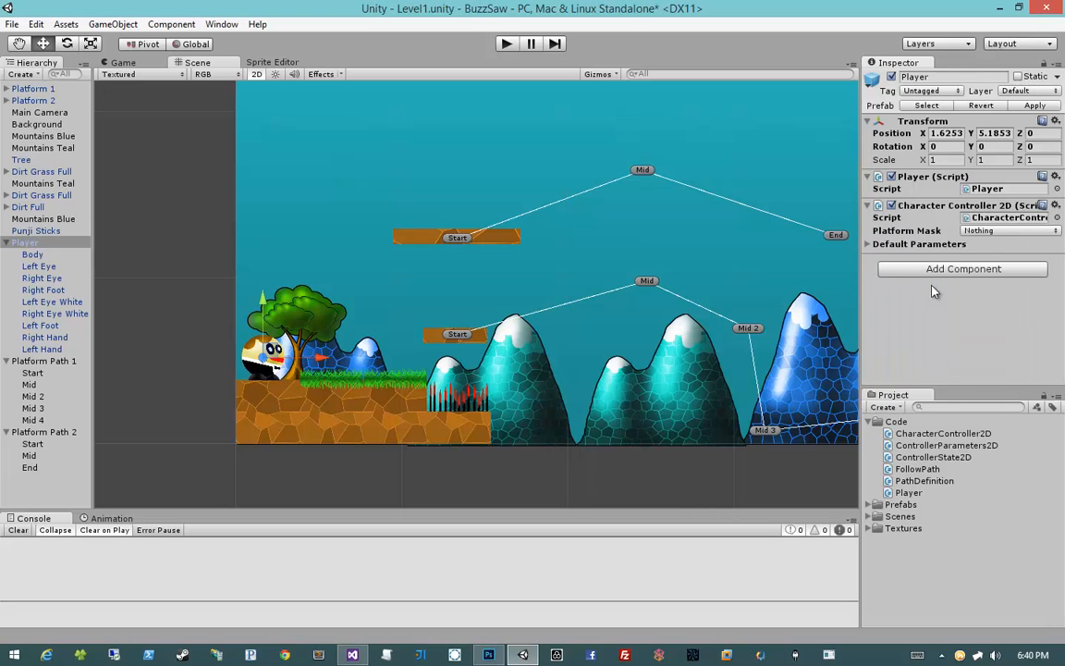
Examine the Default Parameters of the Player's Character Controller 2D component, leaving the group collapsed.
left_click(883, 244)
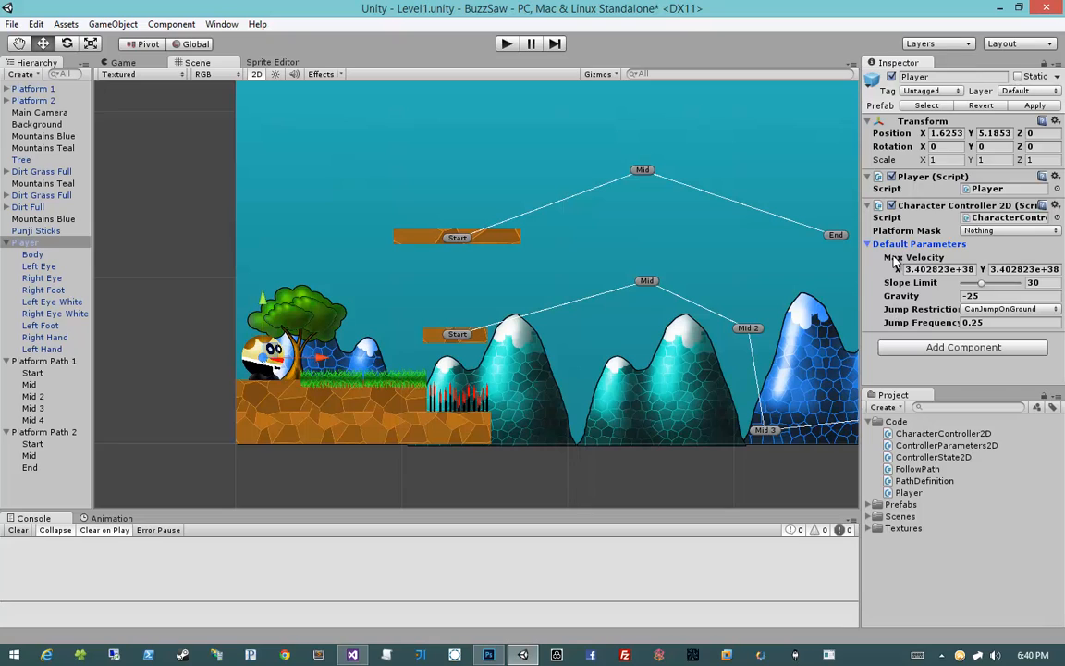
left_click(894, 245)
left_click(894, 245)
left_click(894, 246)
left_click(874, 245)
left_click(915, 246)
left_click(874, 246)
left_click(872, 245)
left_click(872, 246)
left_click(893, 246)
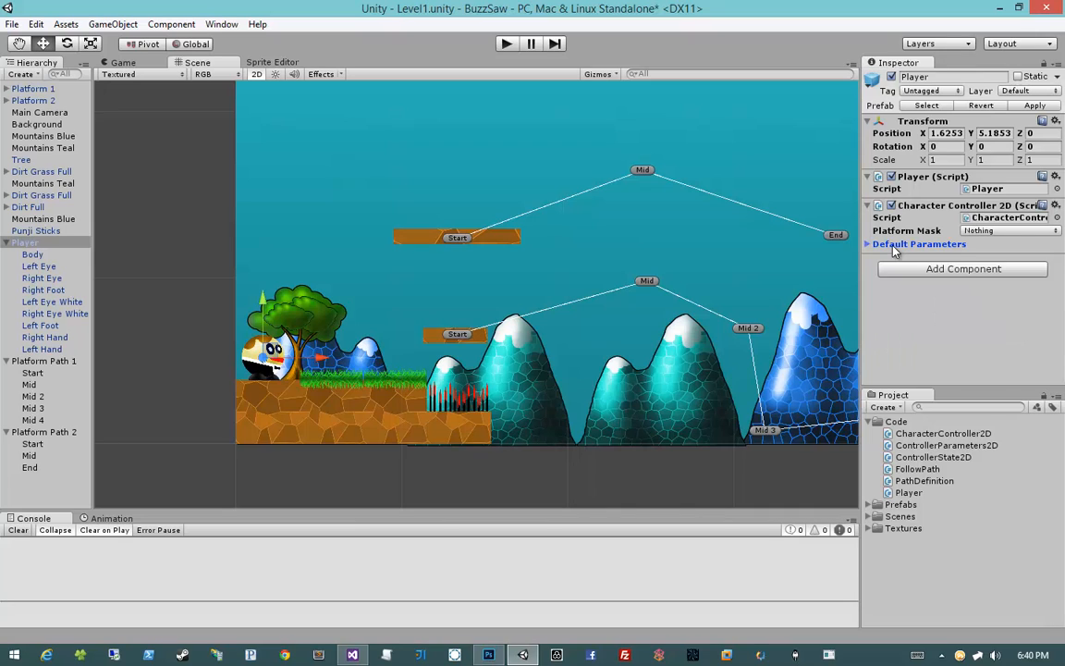
Compare the Platform Mask choices on the Player with the layer choices of the Dirt Grass Full platform.
left_click(979, 231)
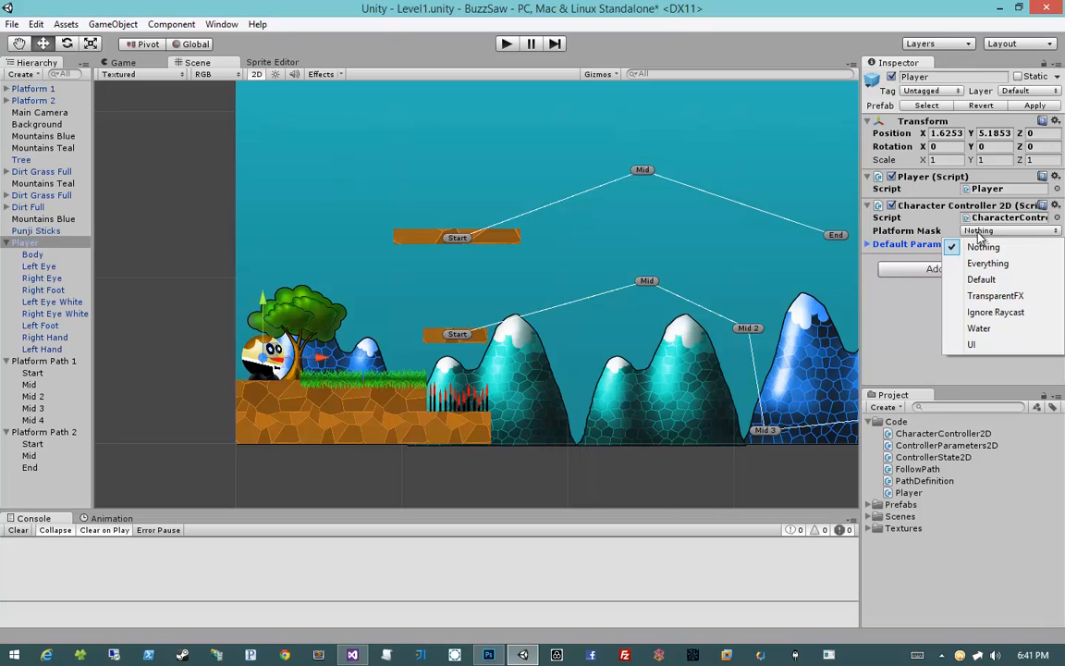
left_click(288, 367)
left_click(288, 367)
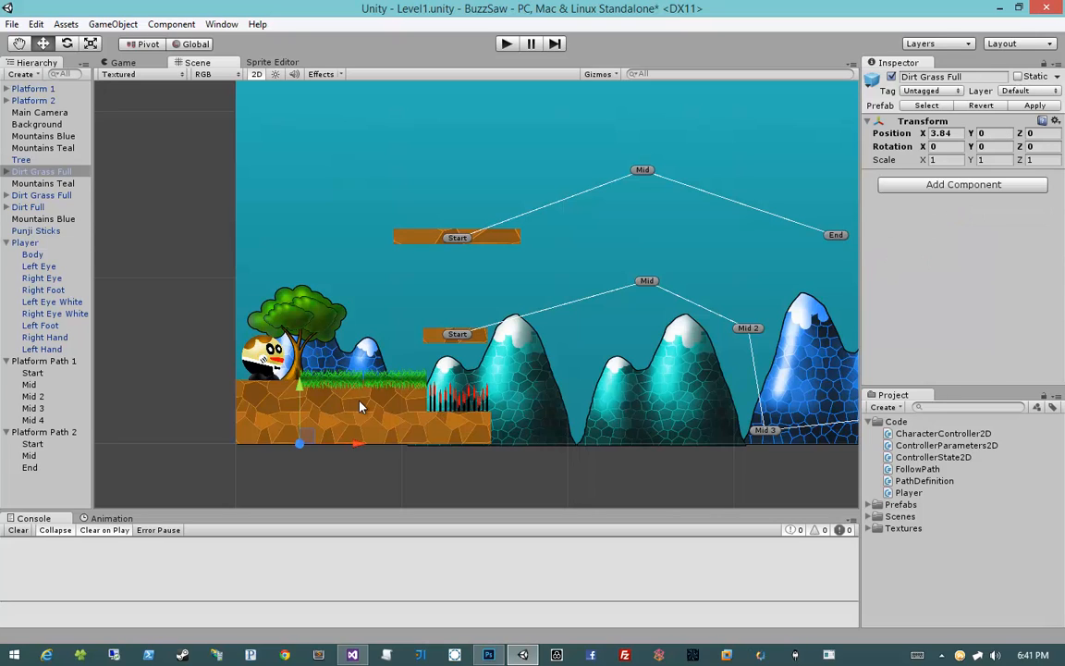
left_click(278, 407)
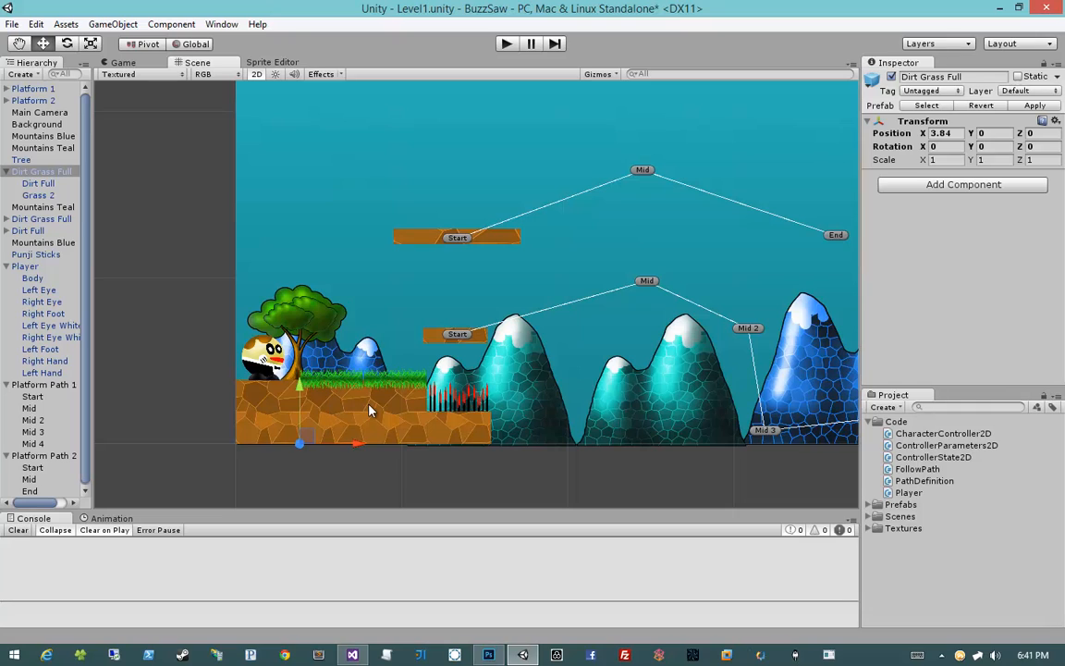
left_click(323, 411)
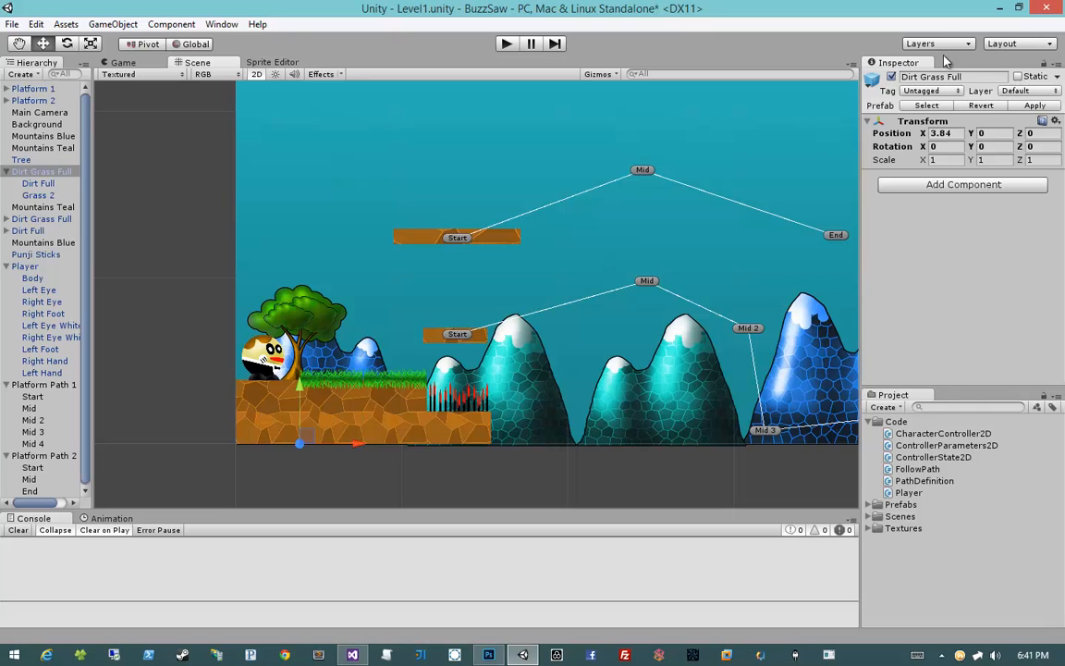
left_click(1015, 89)
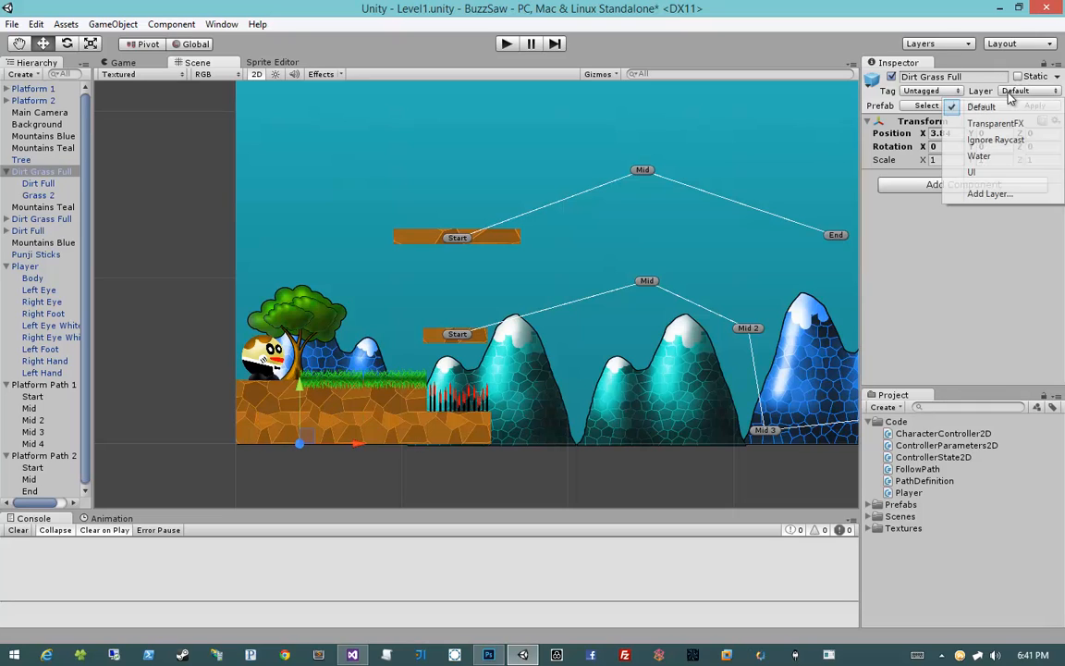
left_click(980, 265)
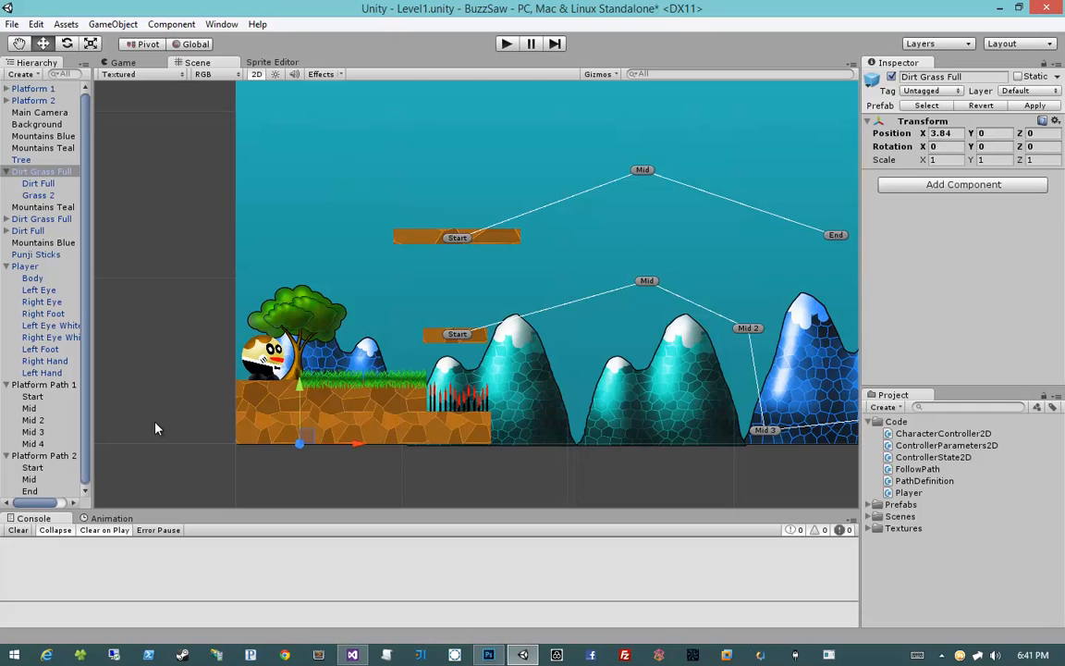
Select the Player again and review its Platform Mask options and Default Parameters without changing them.
left_click(251, 362)
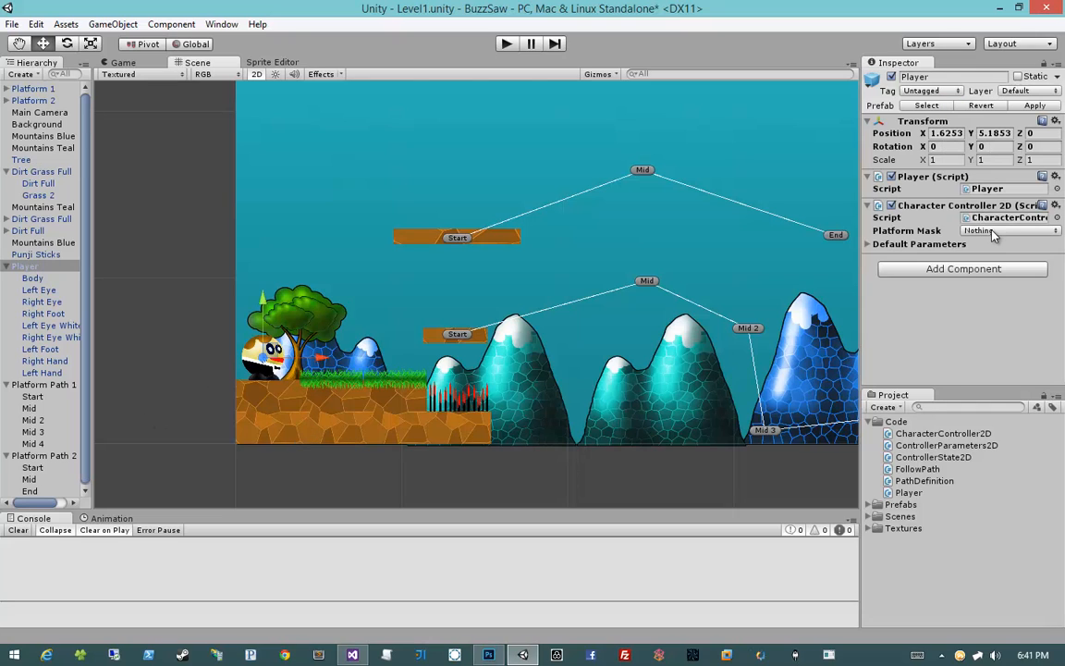
left_click(992, 231)
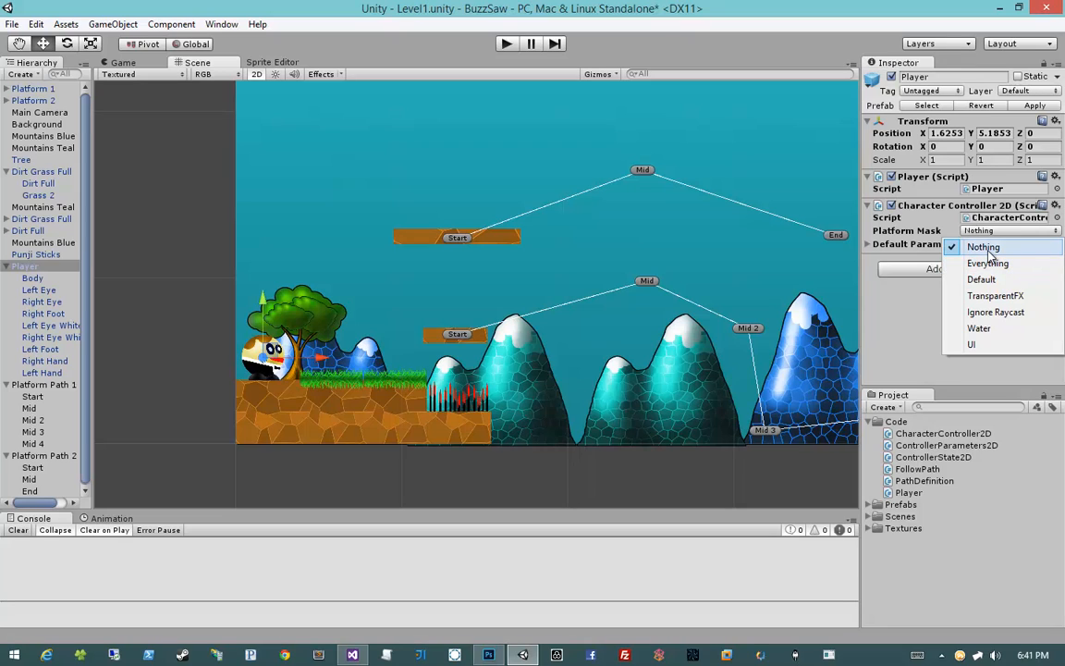
left_click(898, 342)
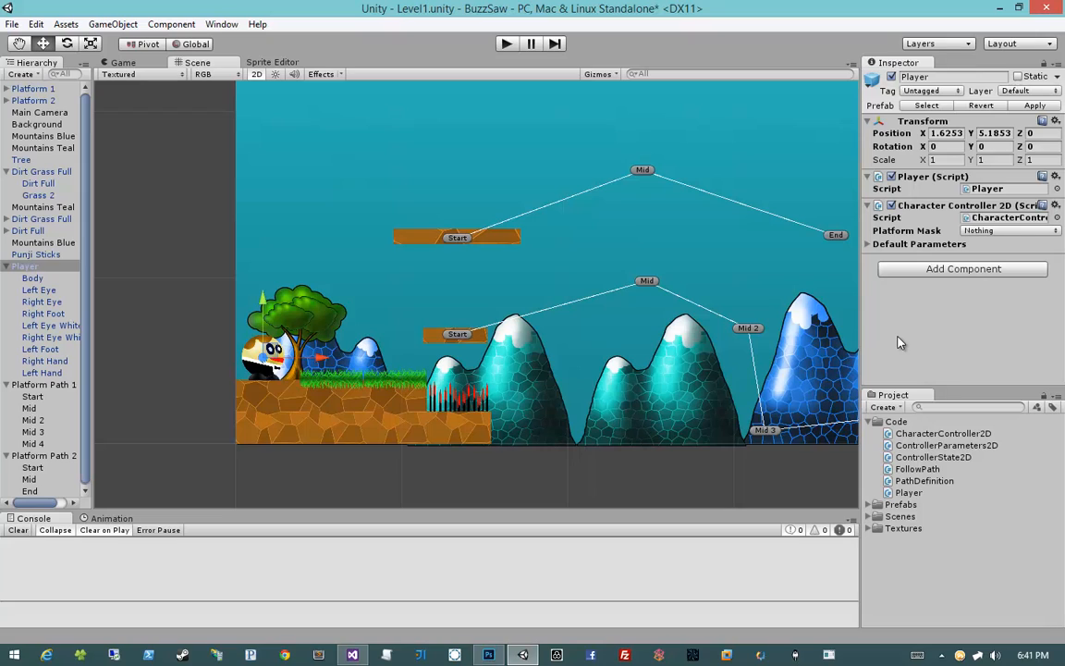
left_click(915, 244)
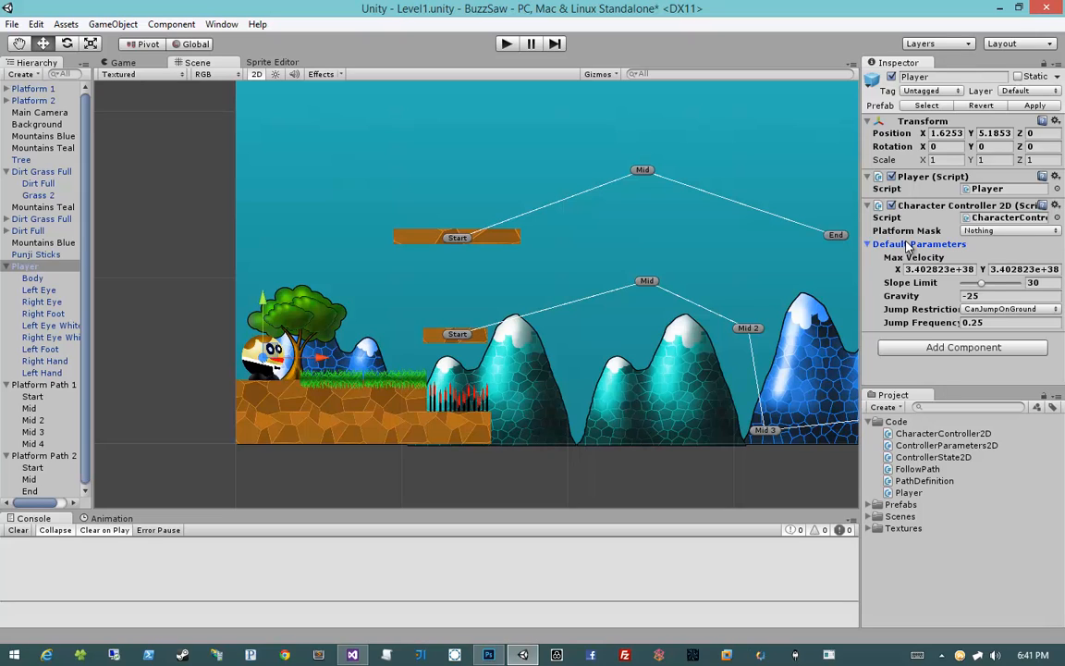
left_click(898, 243)
left_click(980, 232)
left_click(883, 302)
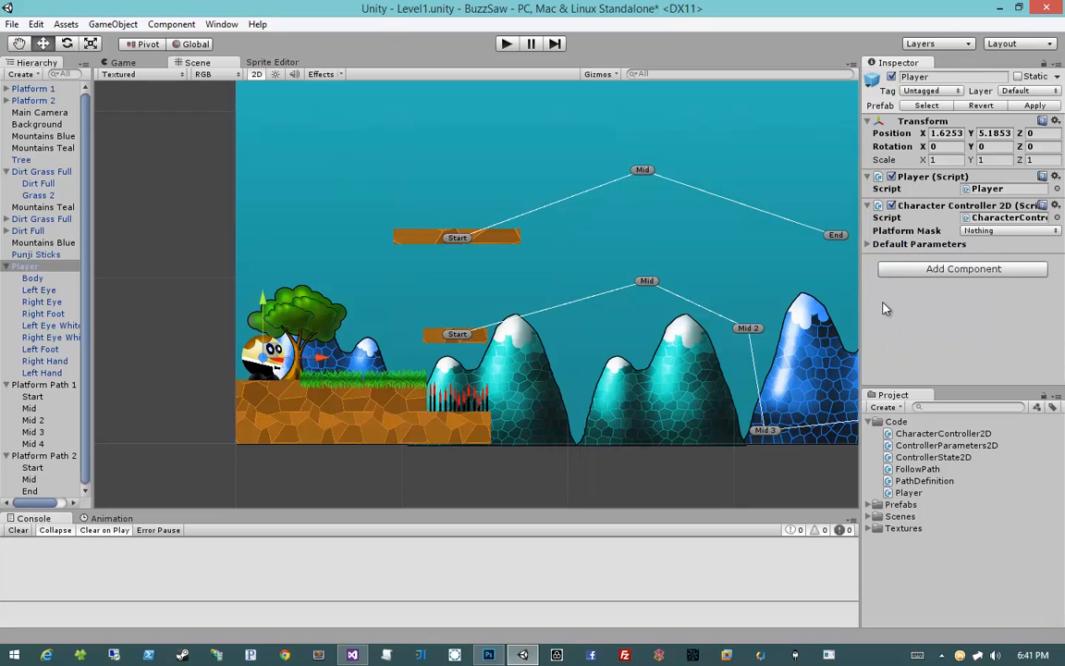
Define a new layer named Platforms as User Layer 8 in the project's Tags & Layers settings.
left_click(940, 45)
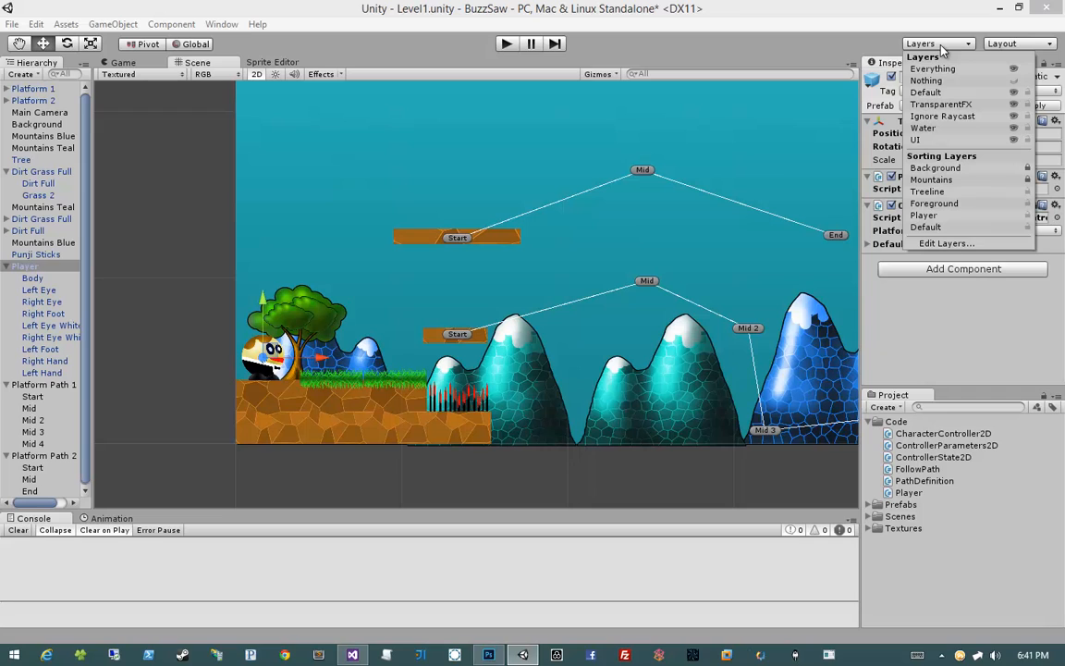
left_click(938, 244)
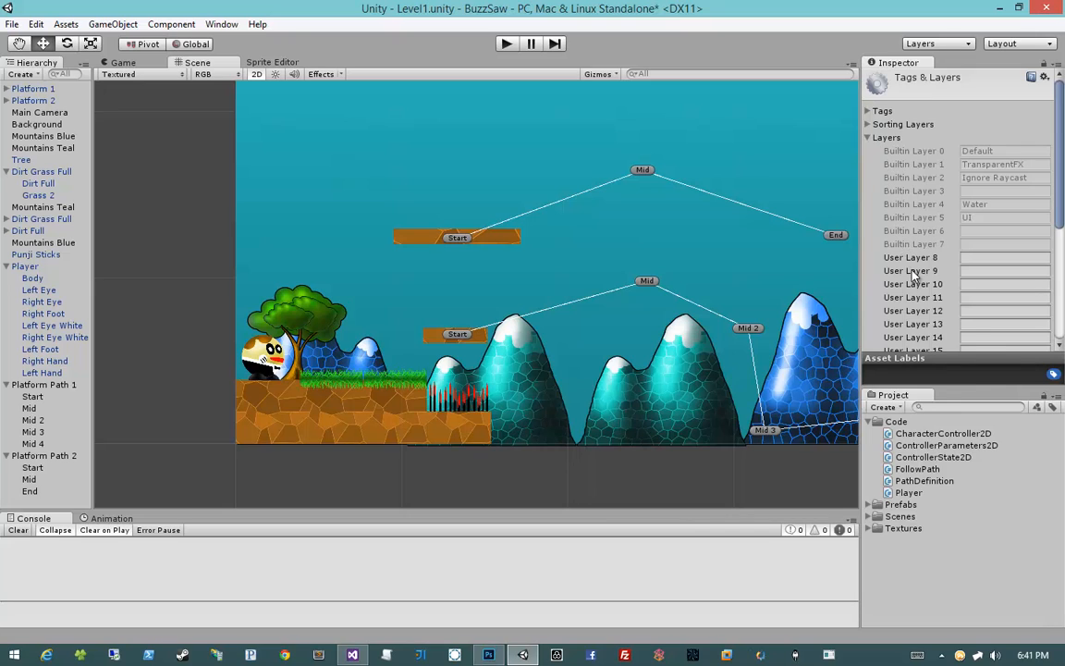
scroll(952, 309, "down", 5)
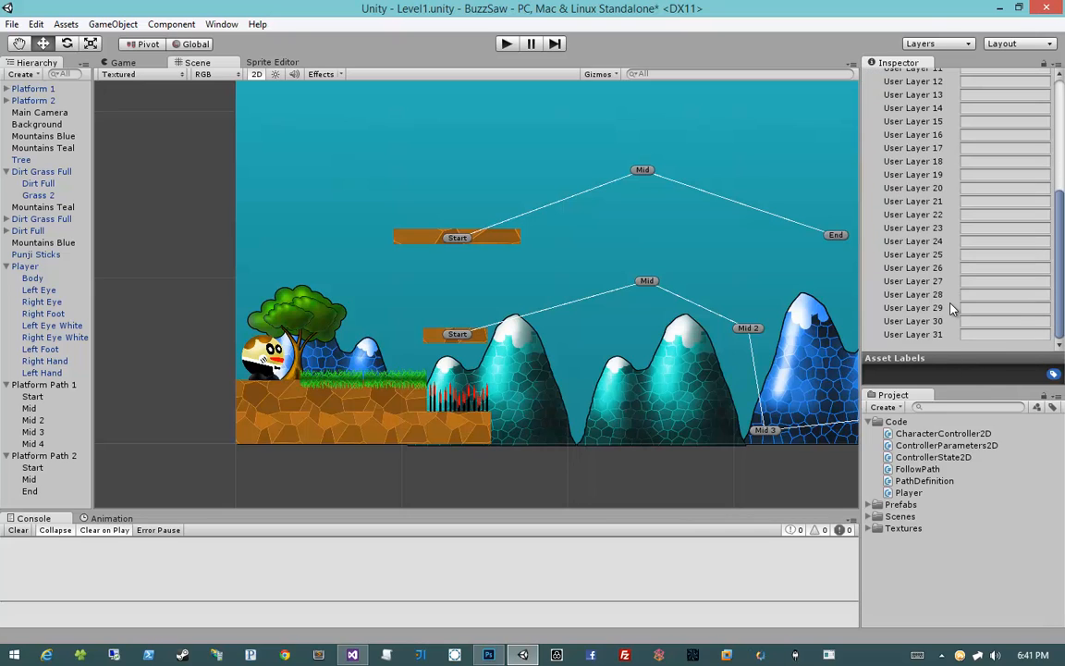
scroll(952, 309, "up", 5)
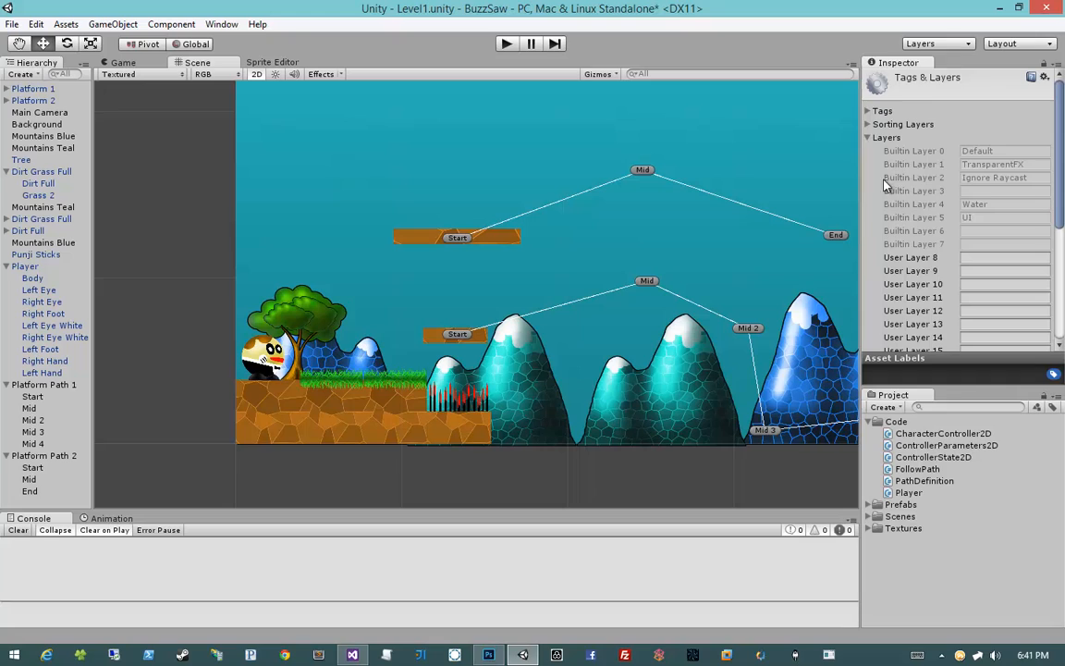
left_click(871, 124)
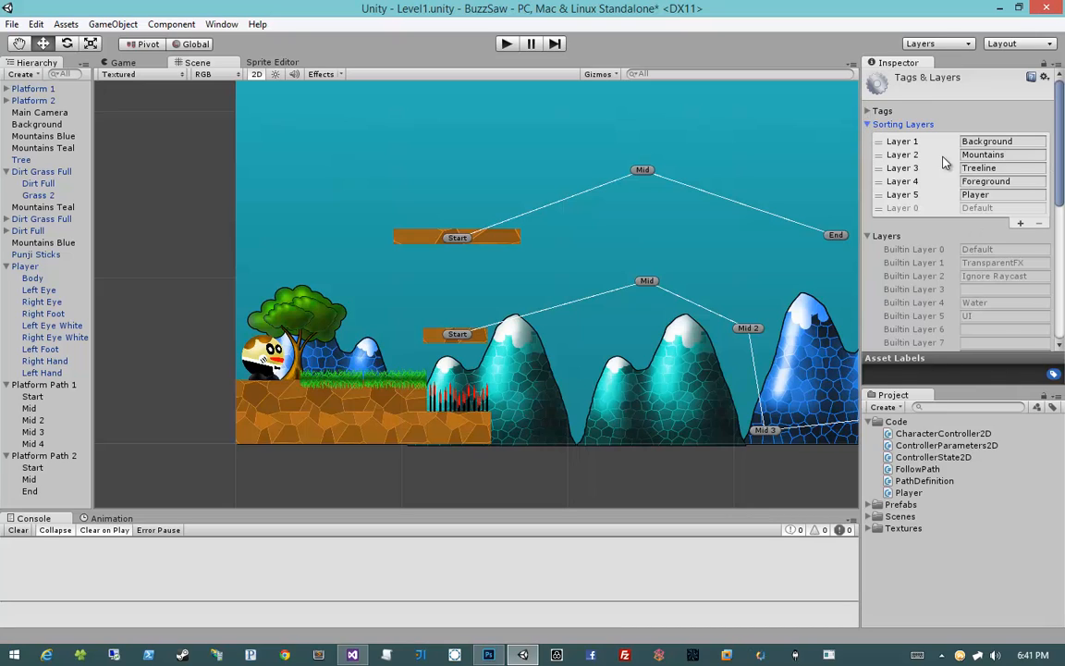
left_click(886, 124)
left_click(892, 138)
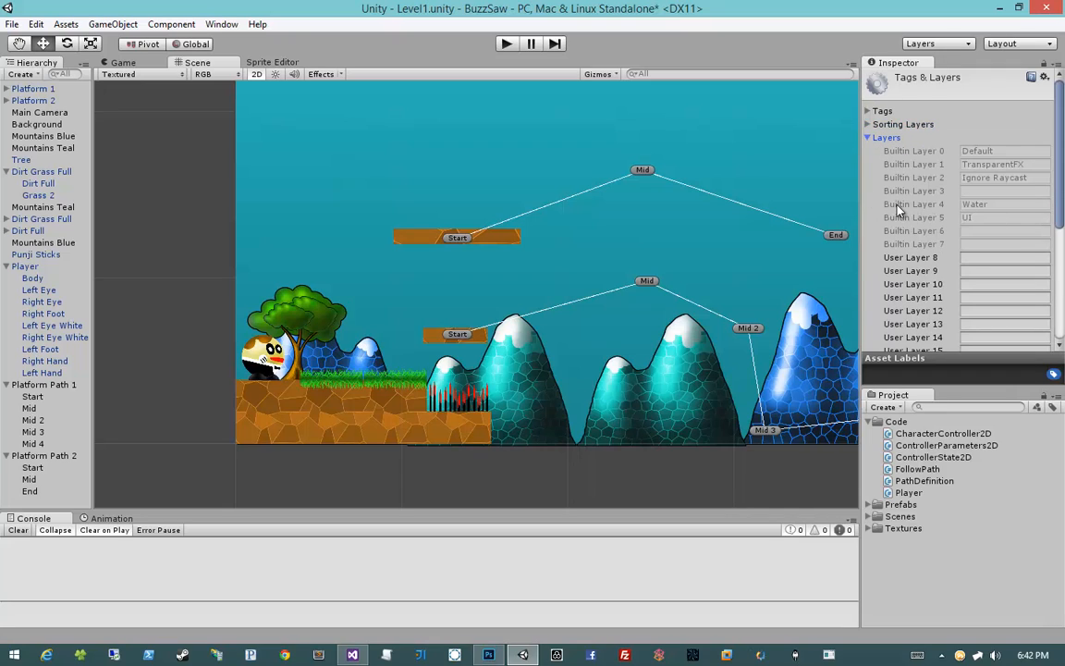
left_click(974, 256)
type("Platforms")
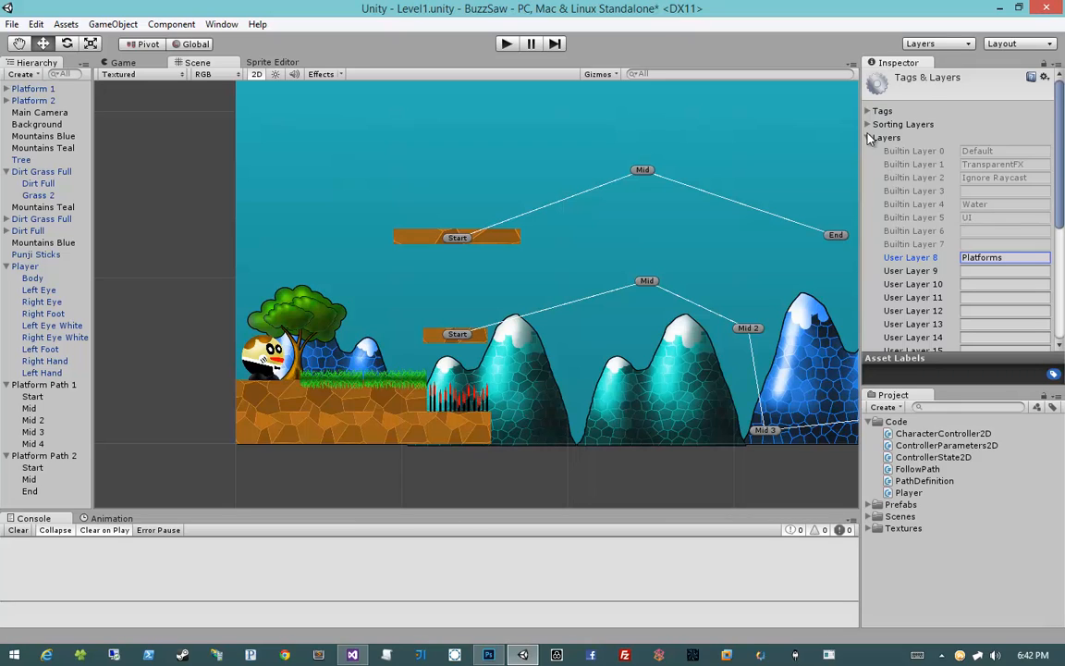
Set the Platform Mask of the Player's Character Controller 2D to Platforms.
left_click(275, 363)
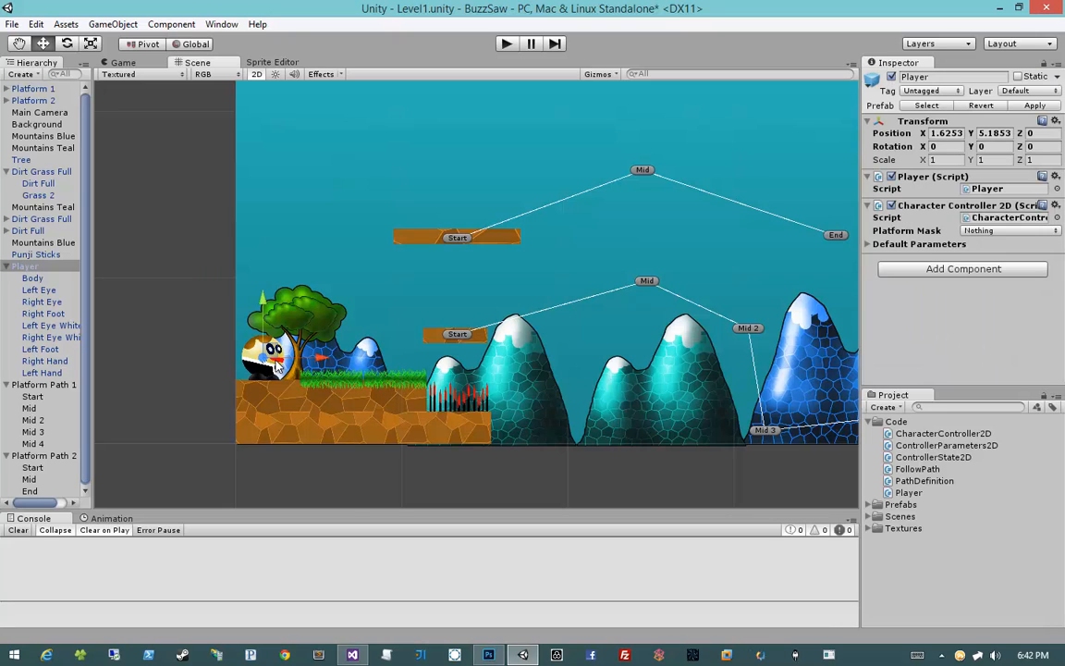
left_click(969, 231)
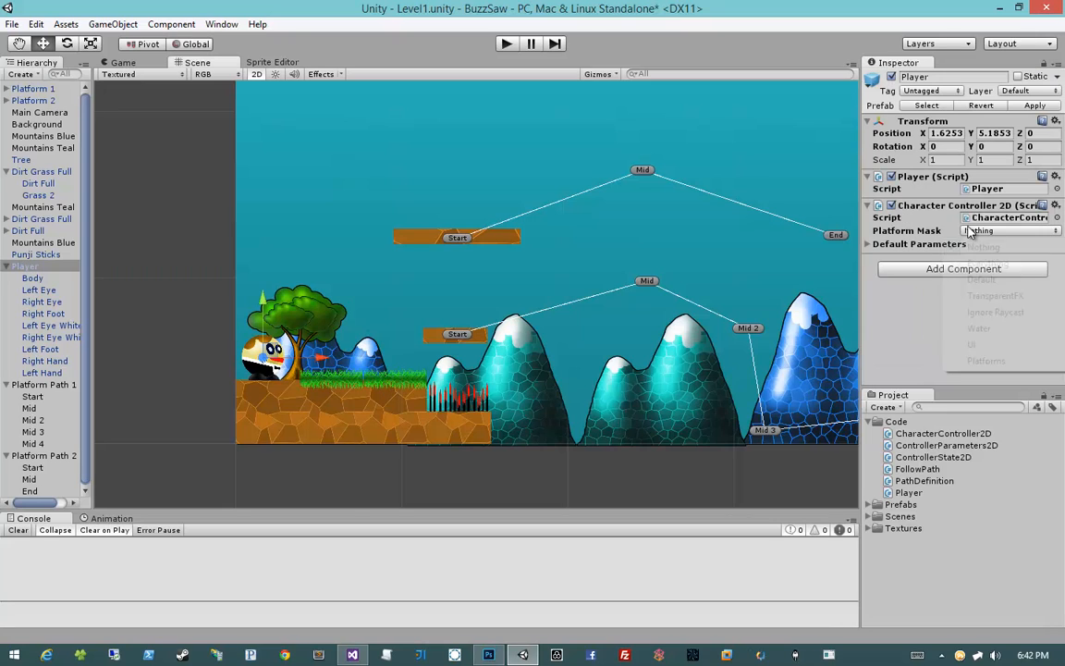
left_click(967, 361)
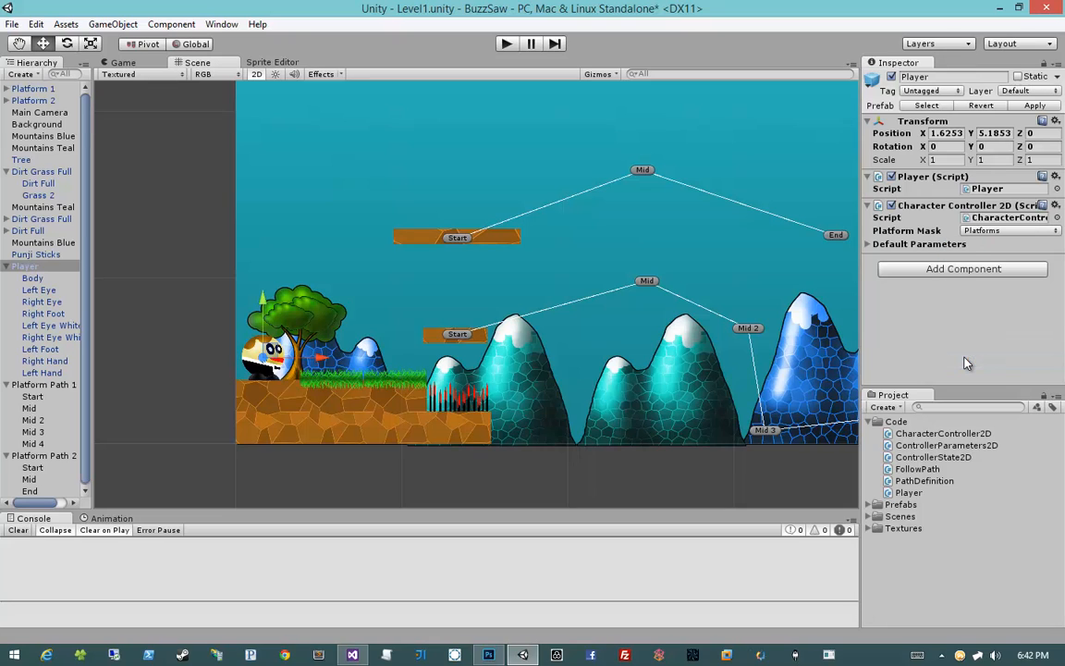
Deselect the Platforms layer in the Player's Platform Mask and select it again.
left_click(976, 232)
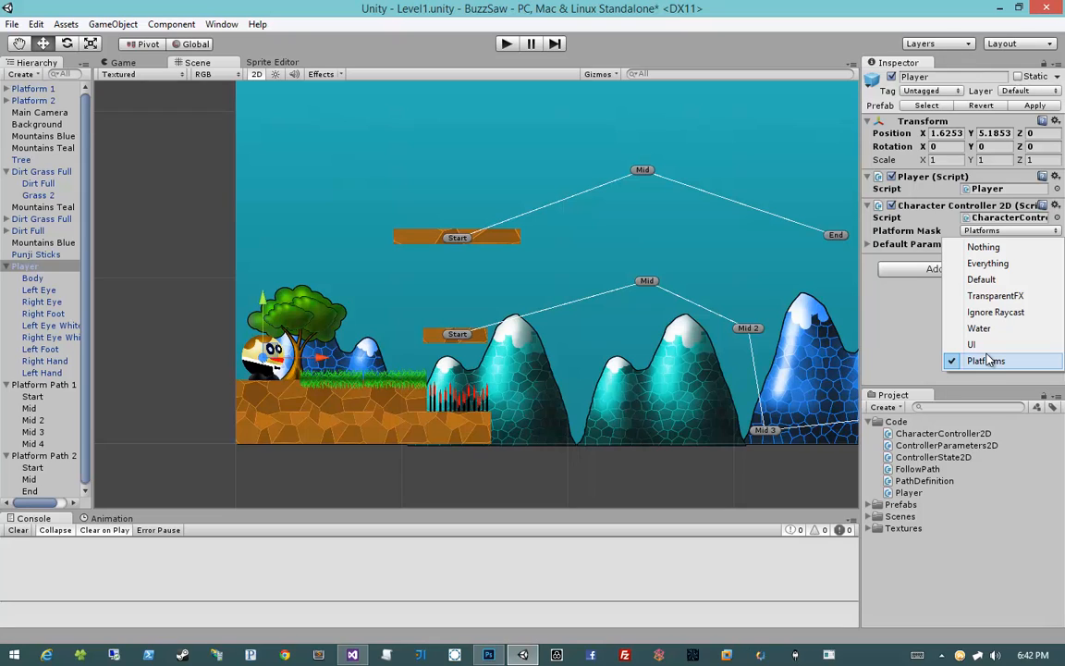
left_click(987, 360)
left_click(1007, 230)
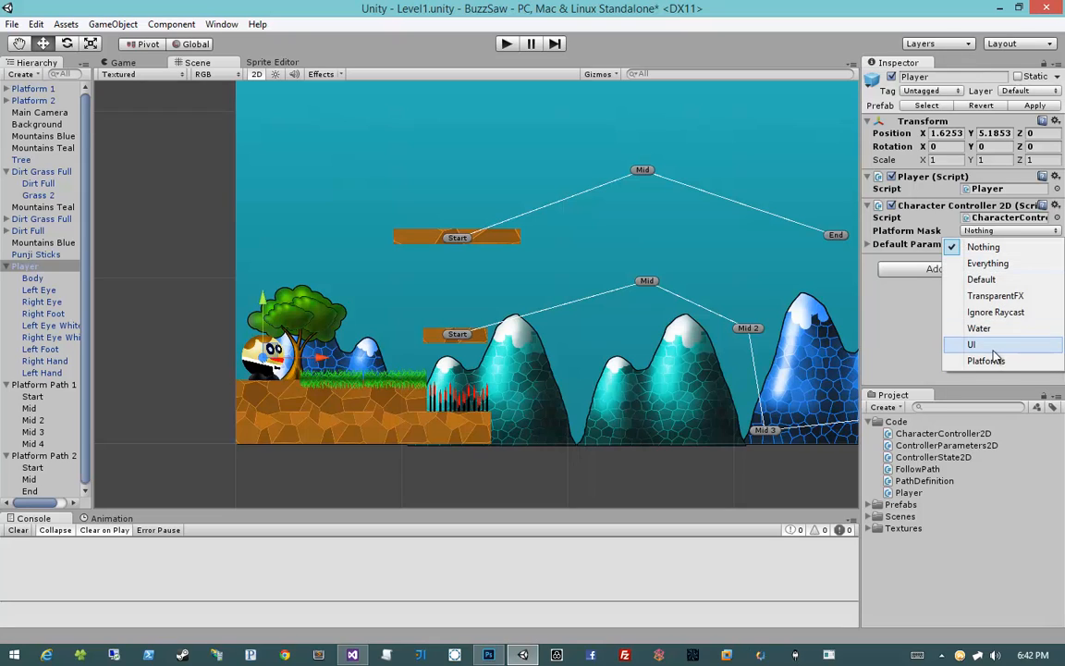
left_click(987, 361)
Add TransparentFX and Ignore Raycast to the Player's Platform Mask and remove both again, keeping only Platforms.
left_click(1007, 230)
left_click(995, 295)
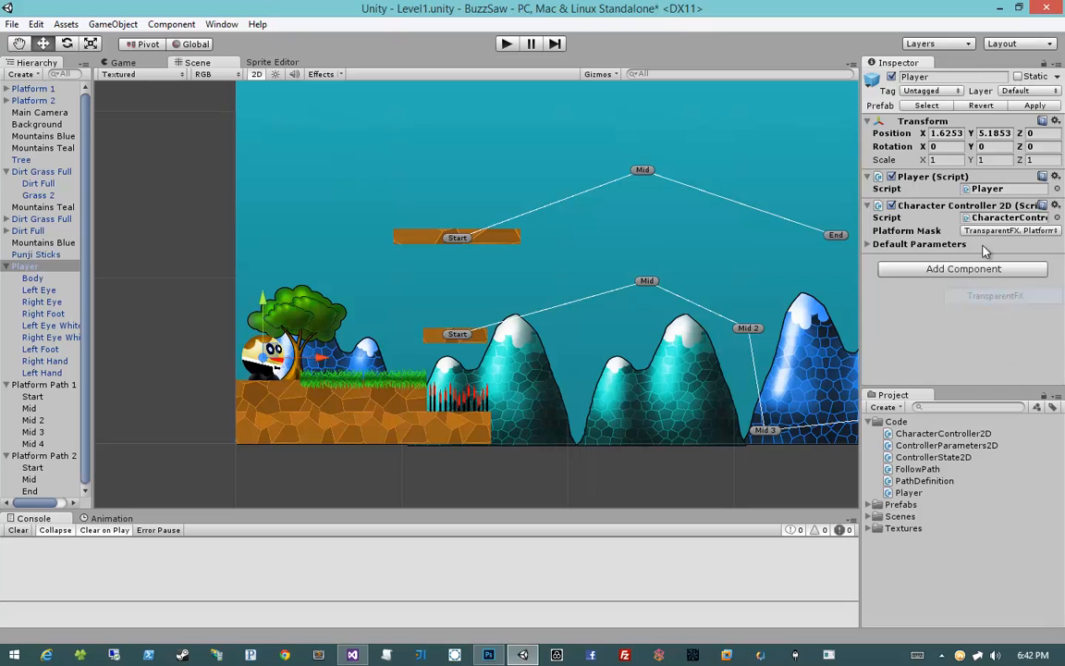
left_click(1008, 230)
left_click(996, 312)
left_click(997, 232)
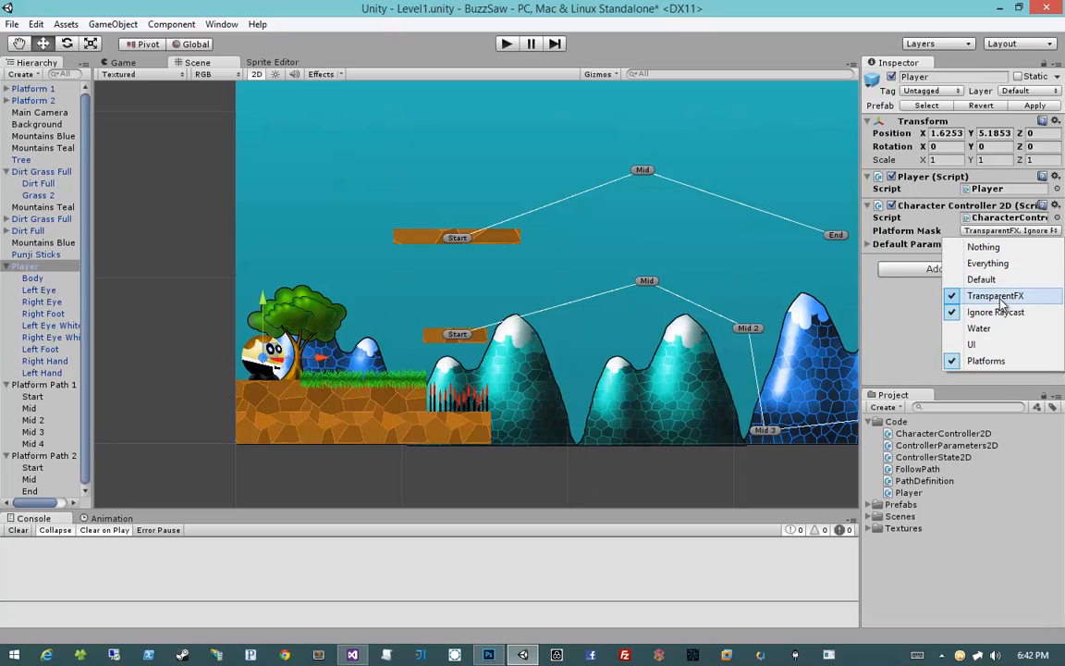
left_click(998, 297)
left_click(995, 232)
left_click(996, 312)
left_click(1008, 231)
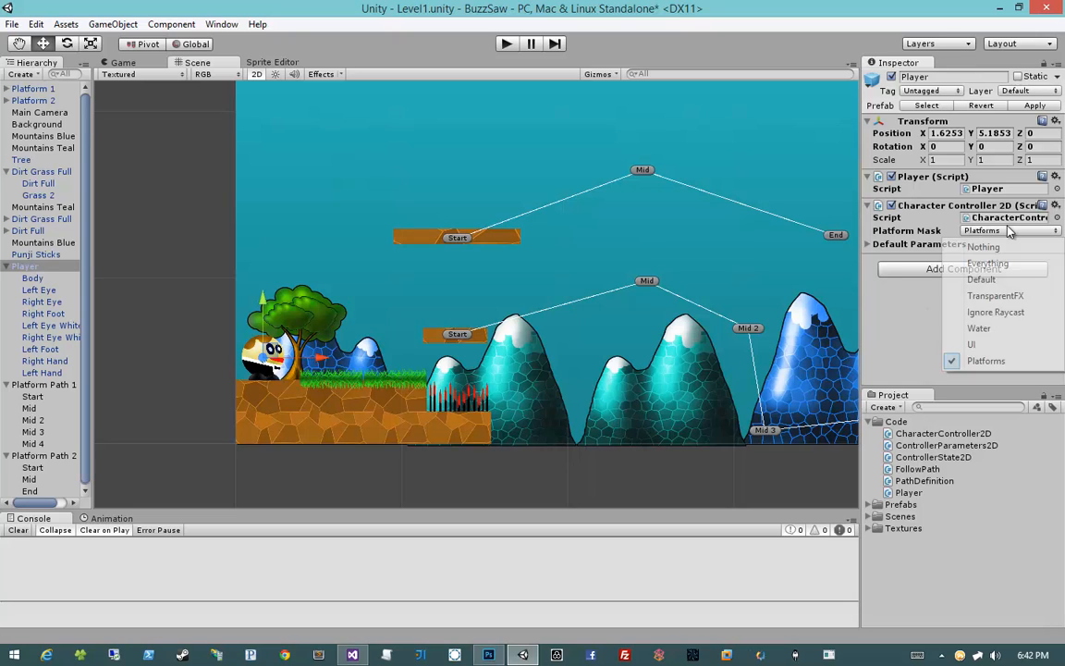
Briefly expand the Character Controller 2D's Default Parameters, collapse them, and apply the Player's changes to its prefab.
left_click(887, 356)
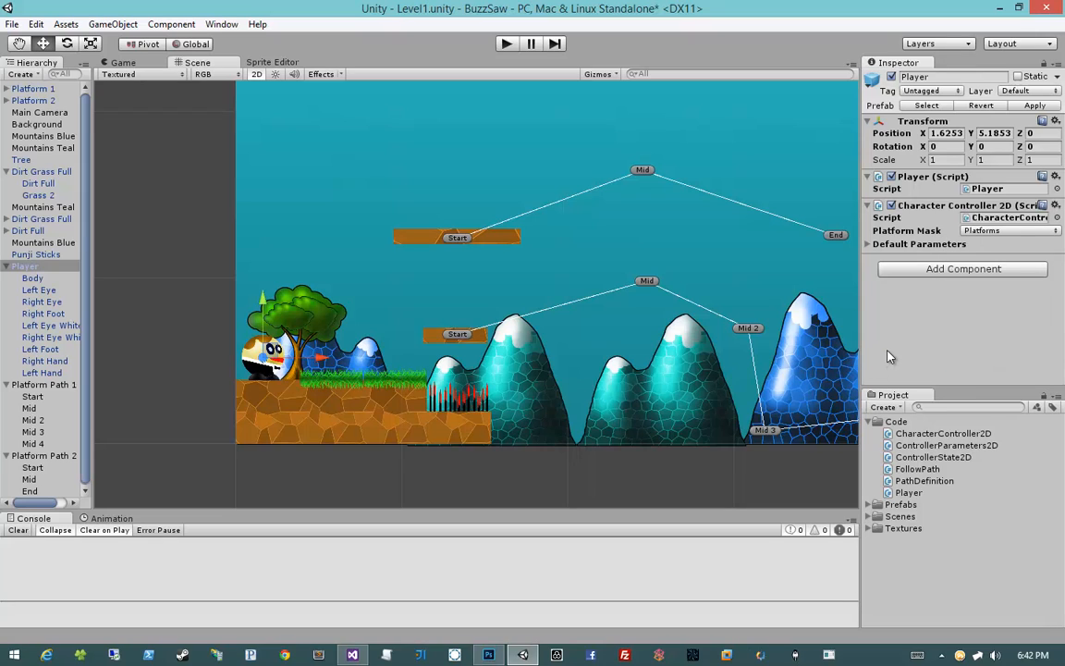
left_click(895, 244)
left_click(895, 246)
left_click(953, 323)
left_click(1033, 106)
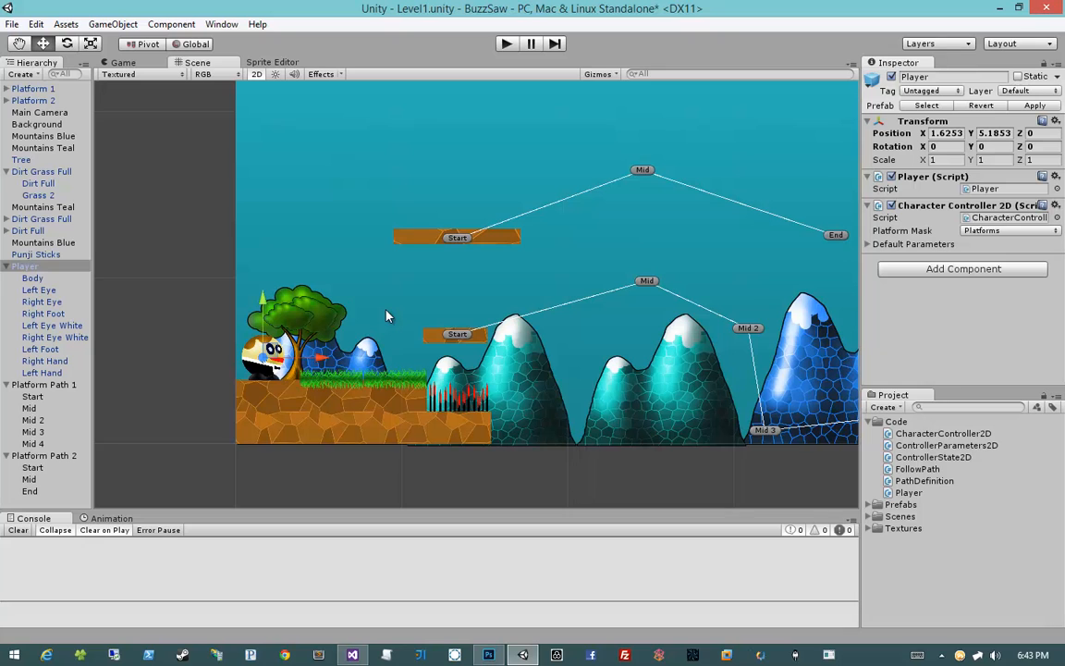
Add a Rigidbody 2D component to the Player.
scroll(527, 280, "up", 5)
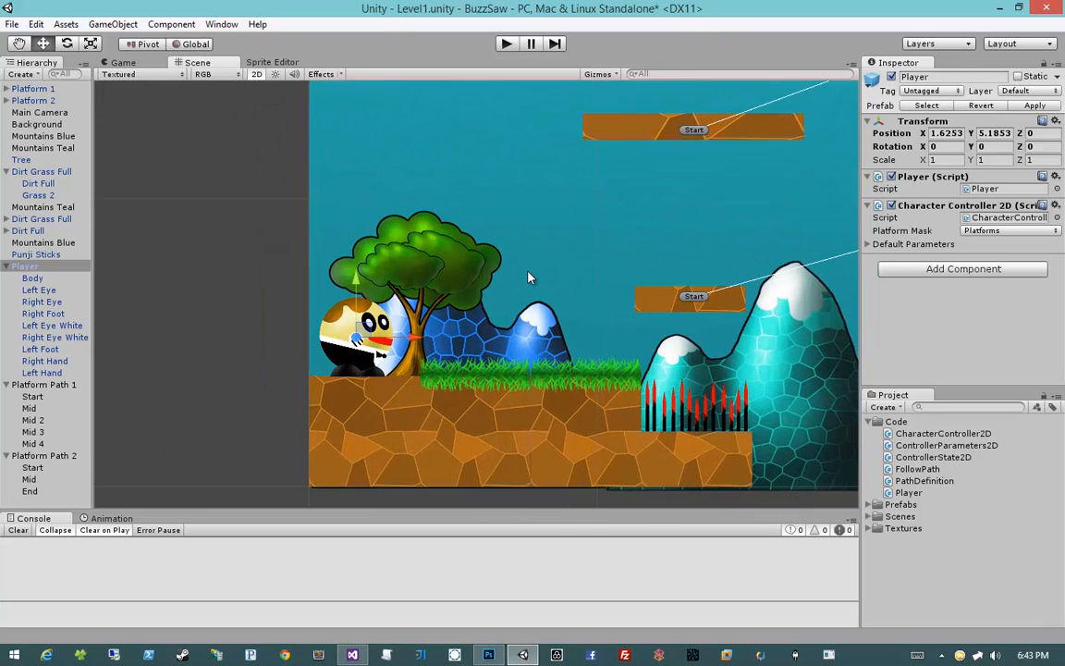
middle_click_drag(407, 304, 429, 279)
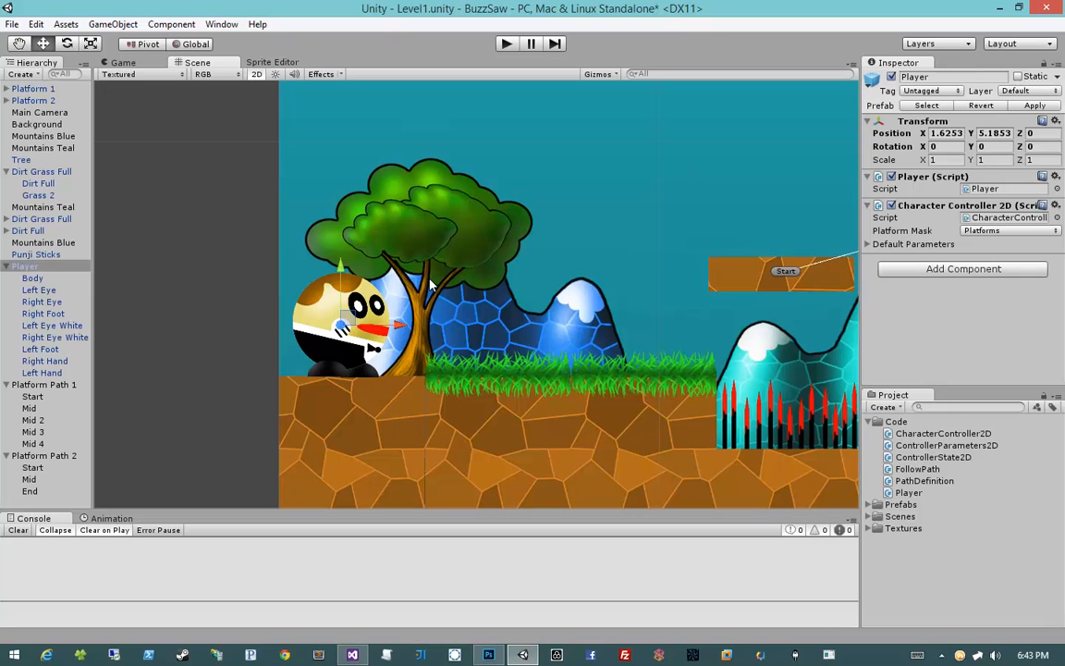
left_click(904, 269)
type("rig")
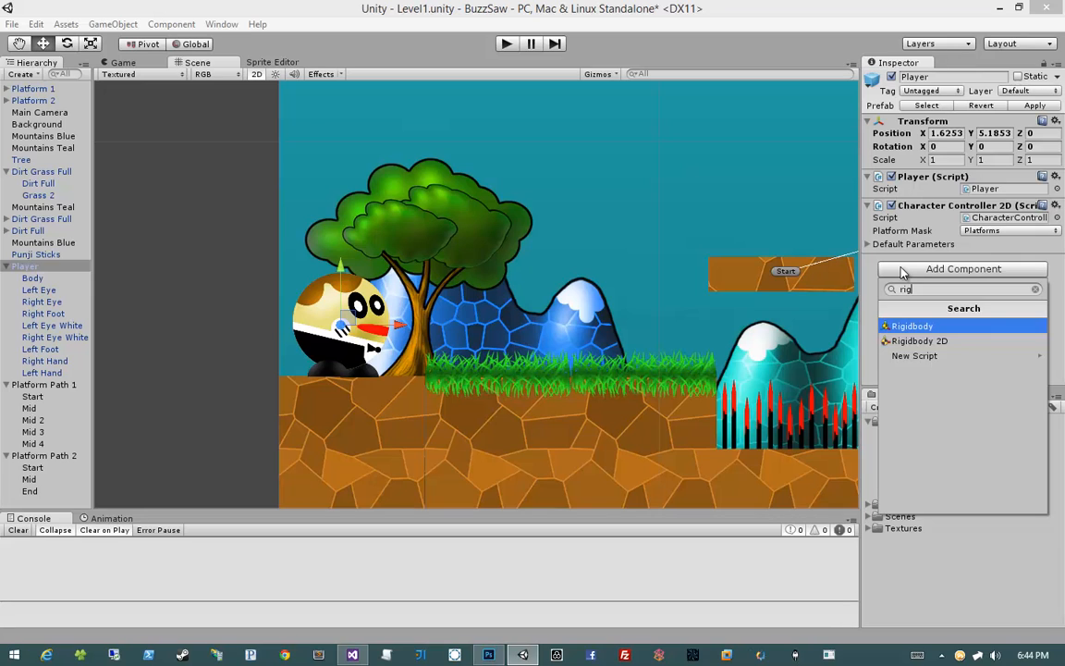
left_click(936, 341)
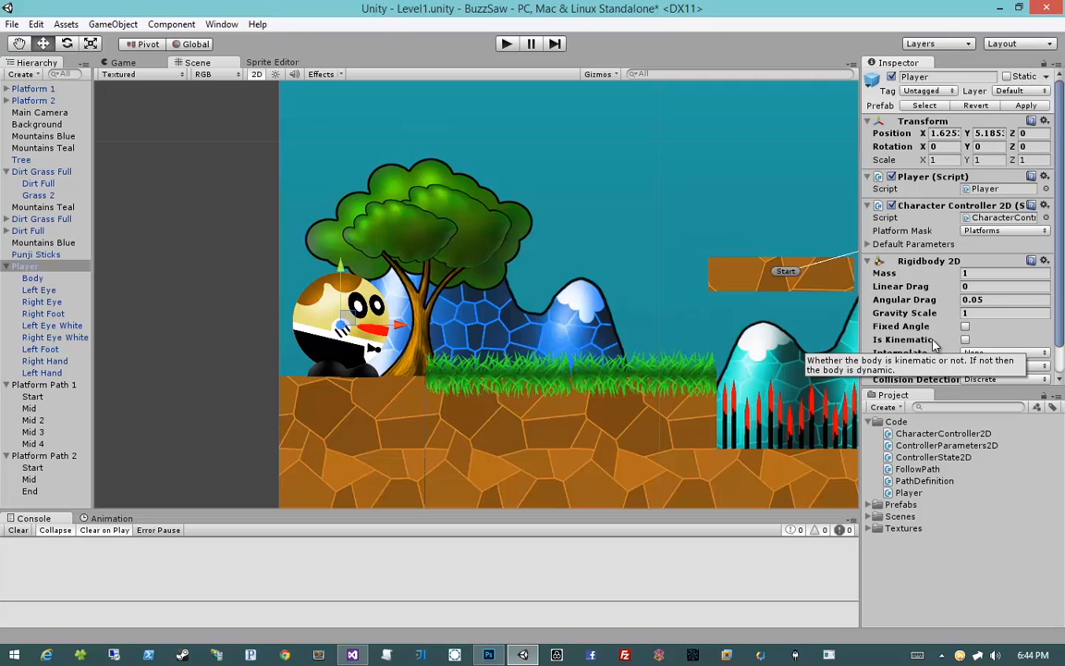
Enable Is Kinematic on the Player's Rigidbody 2D and save the scene.
scroll(899, 295, "down", 2)
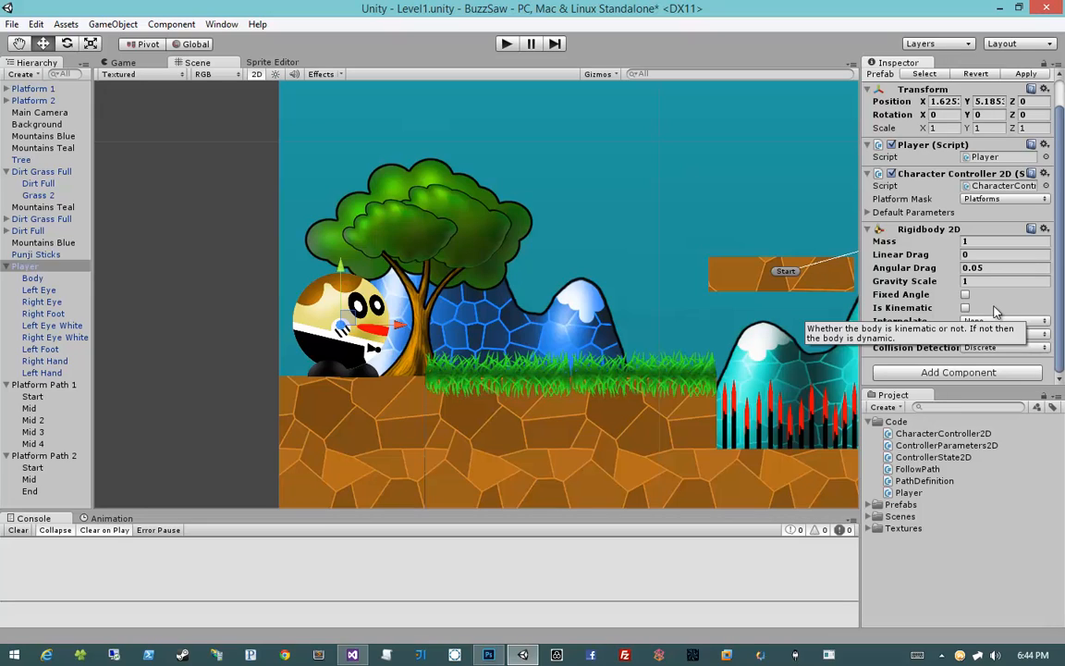
left_click(964, 308)
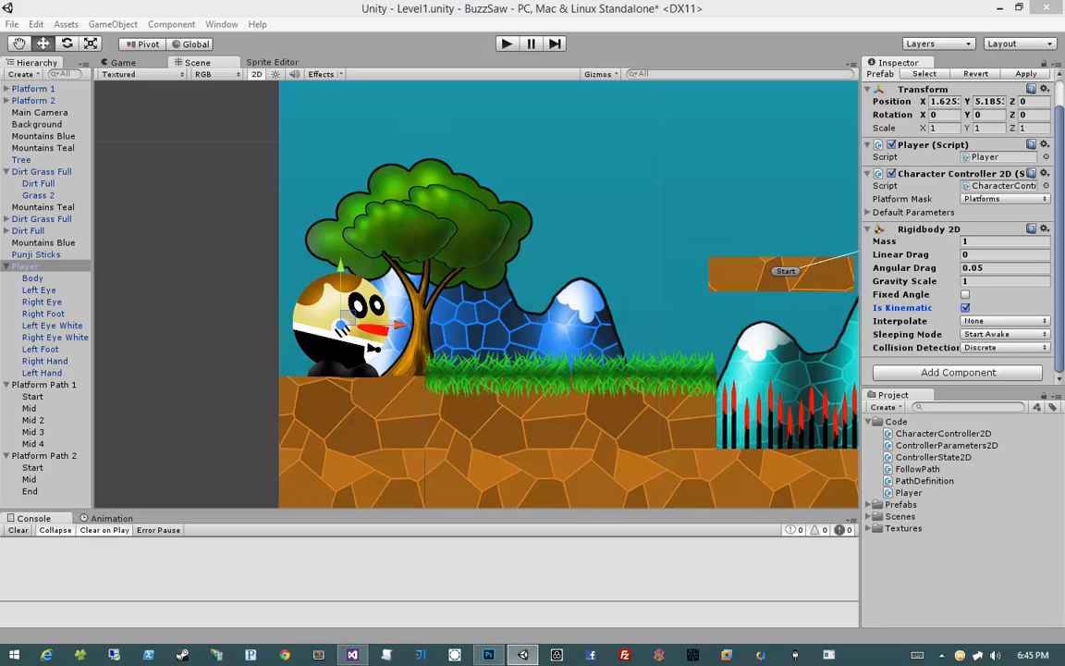
middle_click_drag(484, 193, 529, 180)
key("ctrl+s")
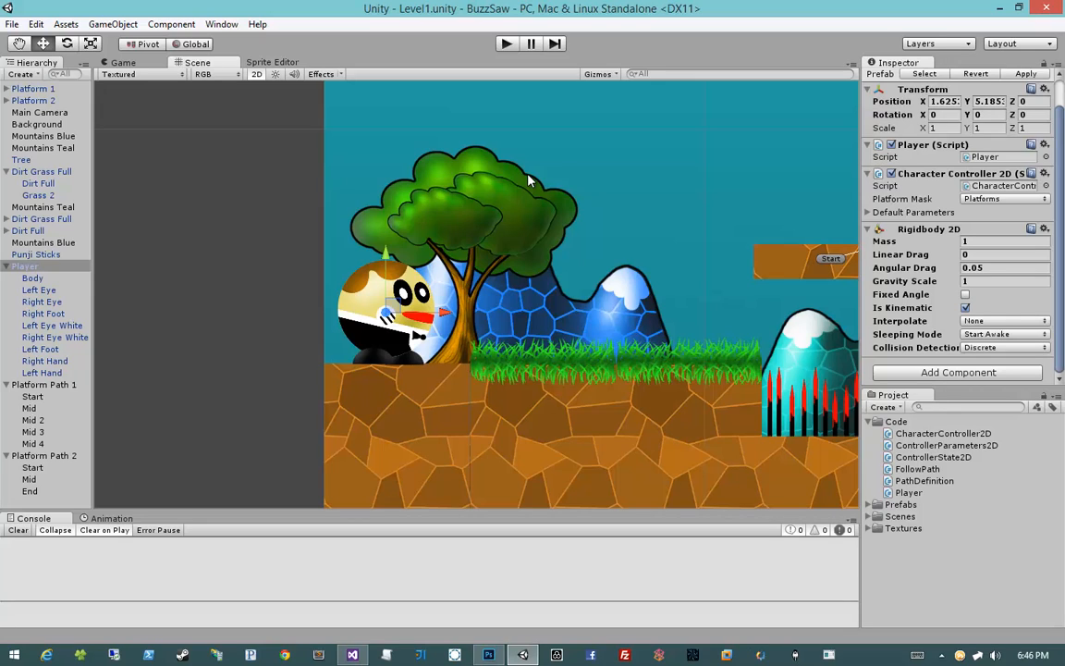
Switch to Photoshop to review the character controller collision sketch and return to Unity.
left_click(494, 659)
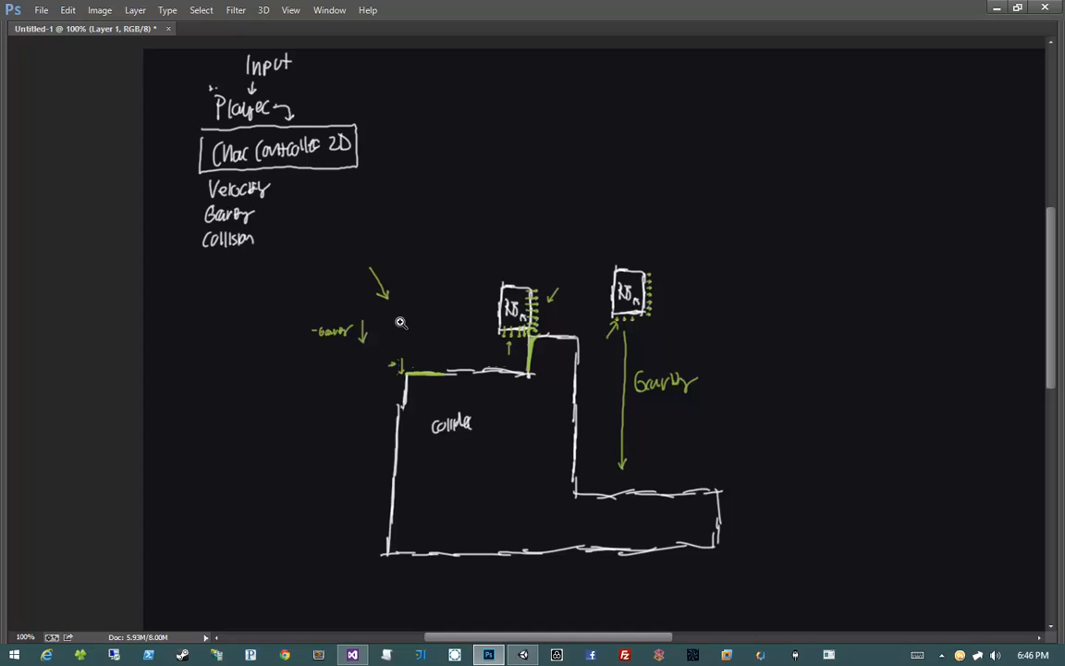
left_click(996, 9)
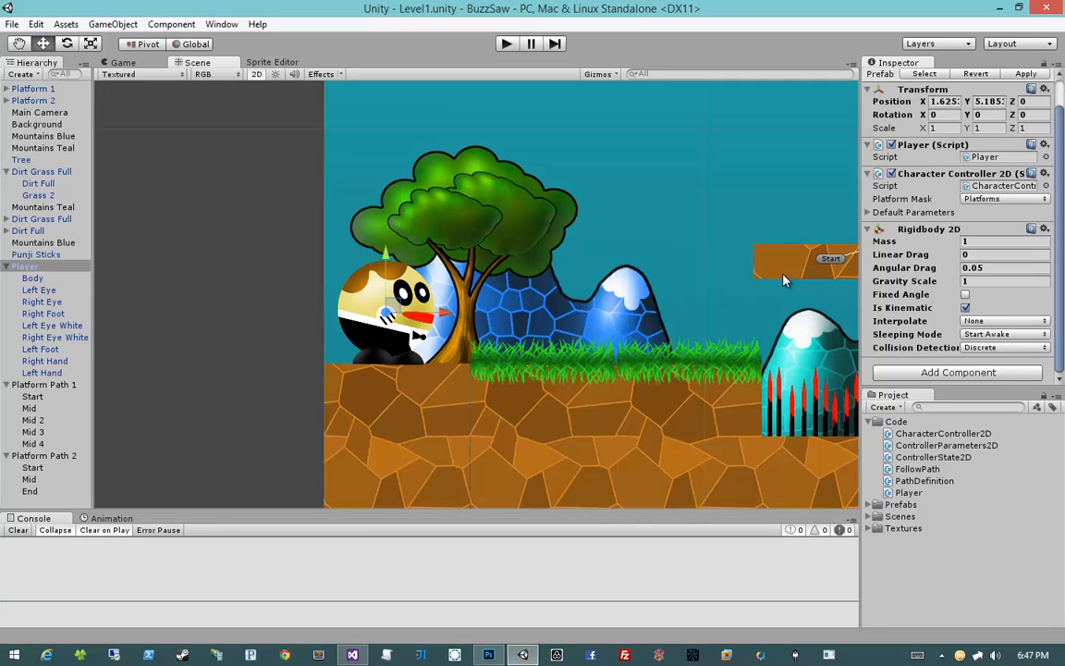
Try to add a Box Collider component to the Player.
left_click(927, 372)
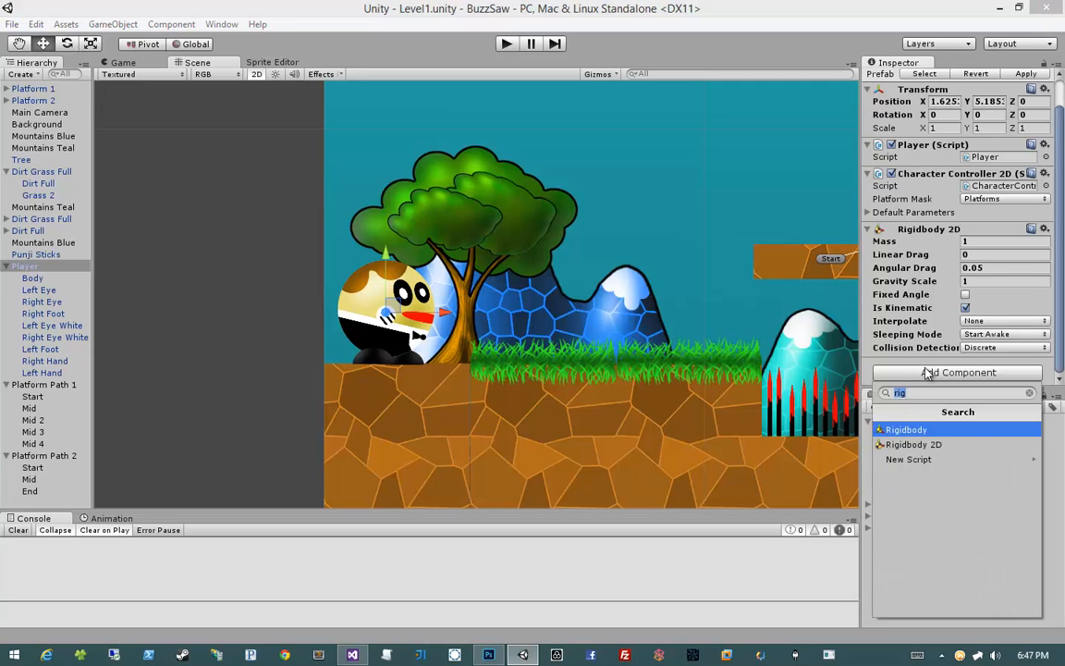
type("collider")
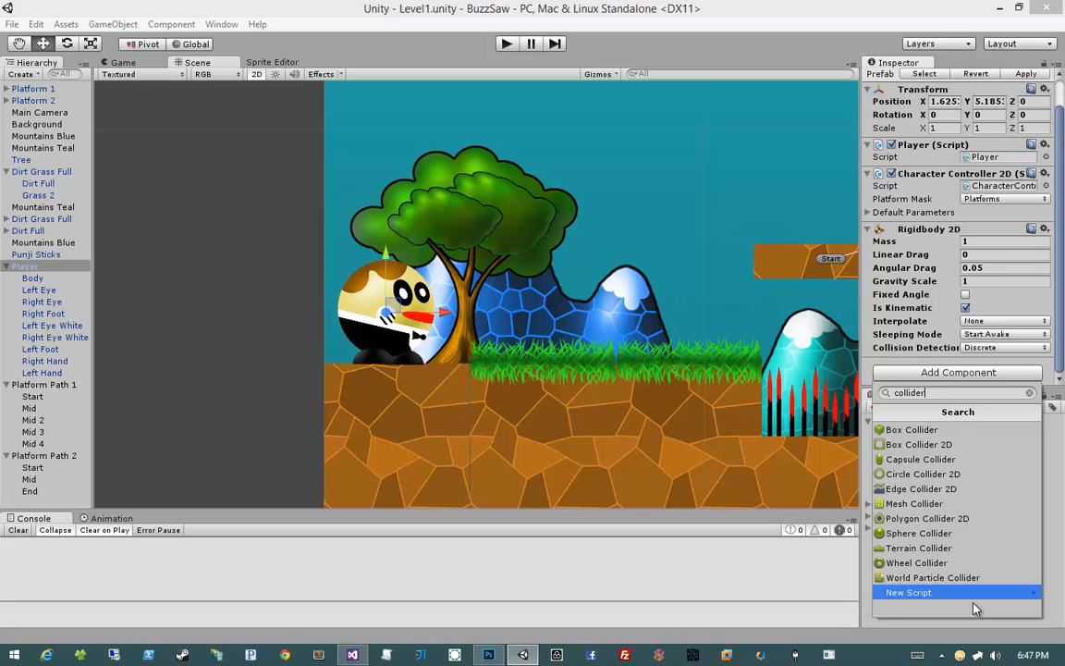
left_click(931, 435)
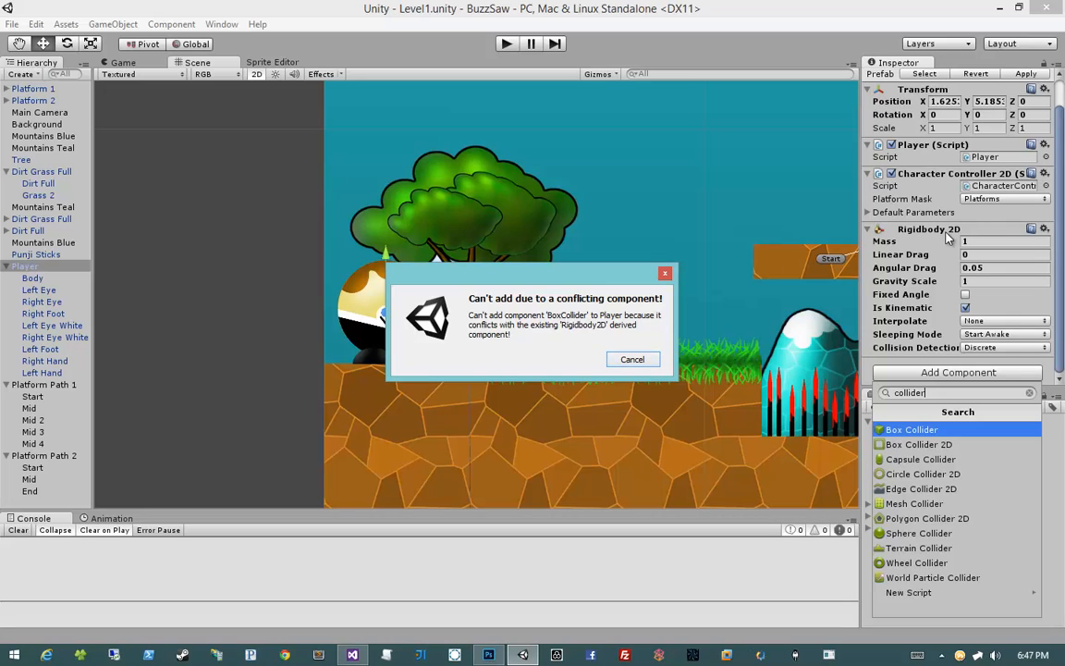
left_click(630, 360)
Add a Box Collider 2D component to the Player.
left_click(957, 372)
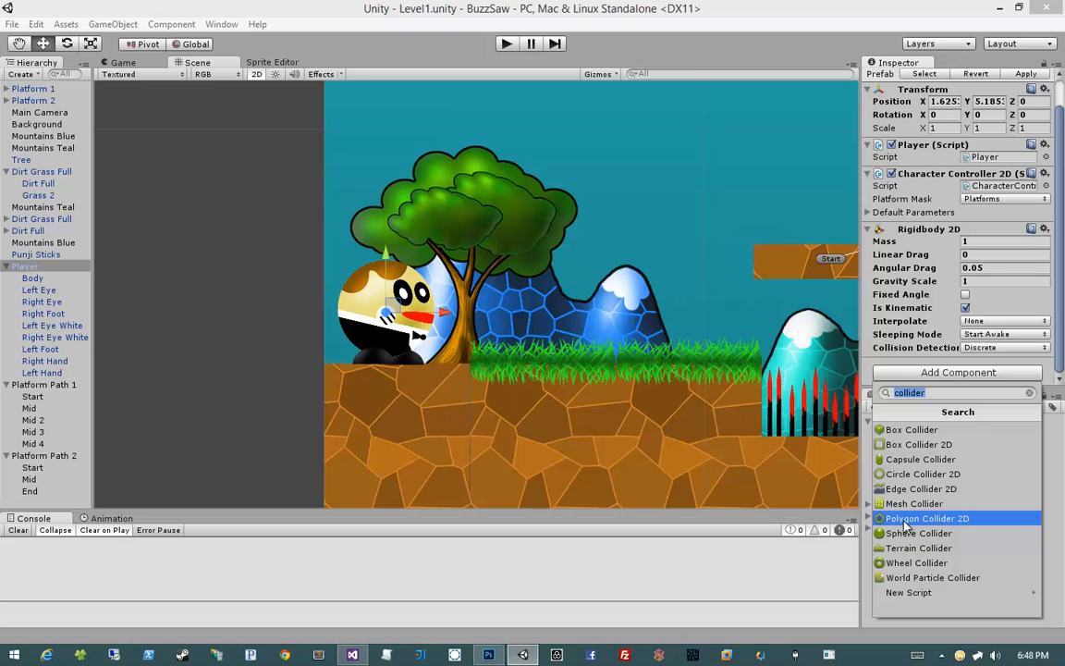
key("Up")
key("Up")
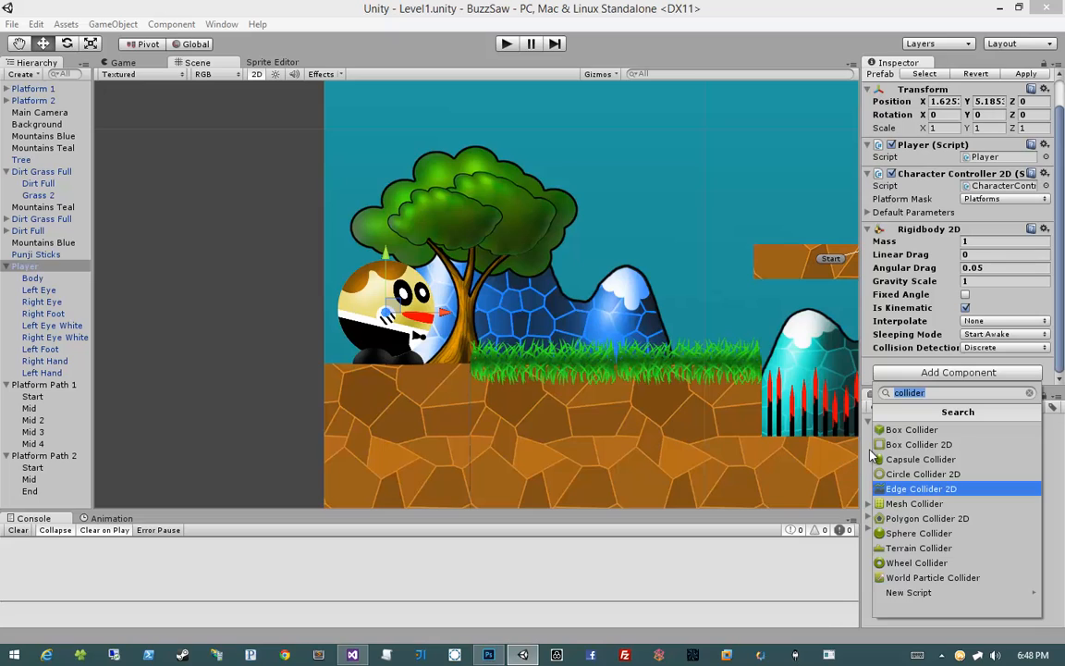
left_click(936, 448)
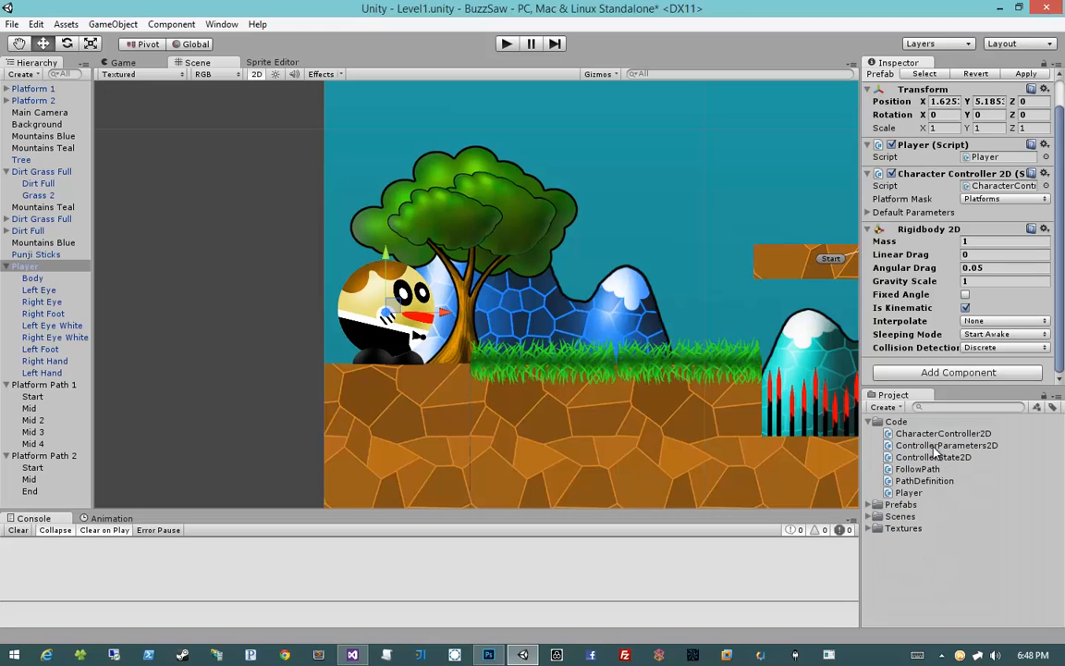
Resize the Player's Box Collider 2D around the character sprite to X 2.4 and Y 2.71.
scroll(410, 289, "up", 5)
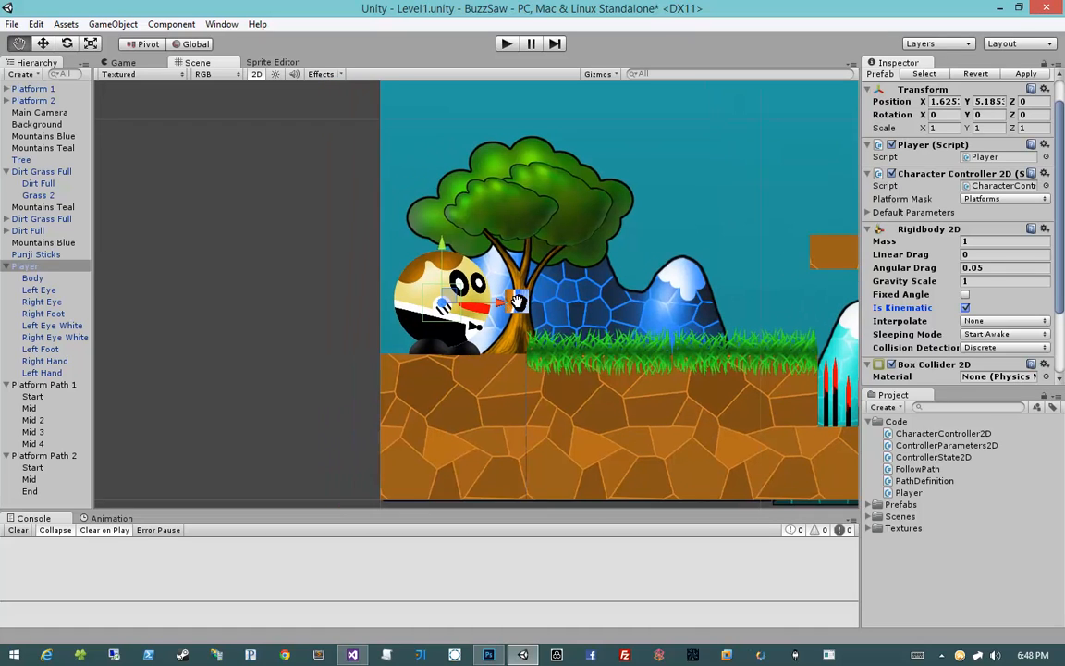
scroll(457, 326, "down", 3)
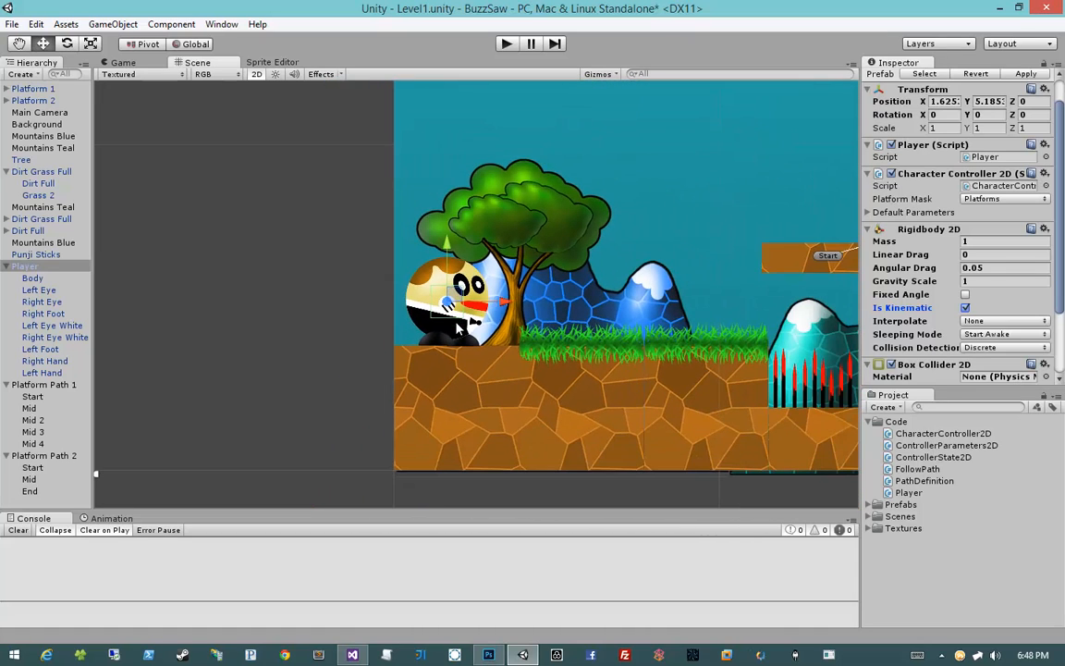
scroll(934, 299, "down", 3)
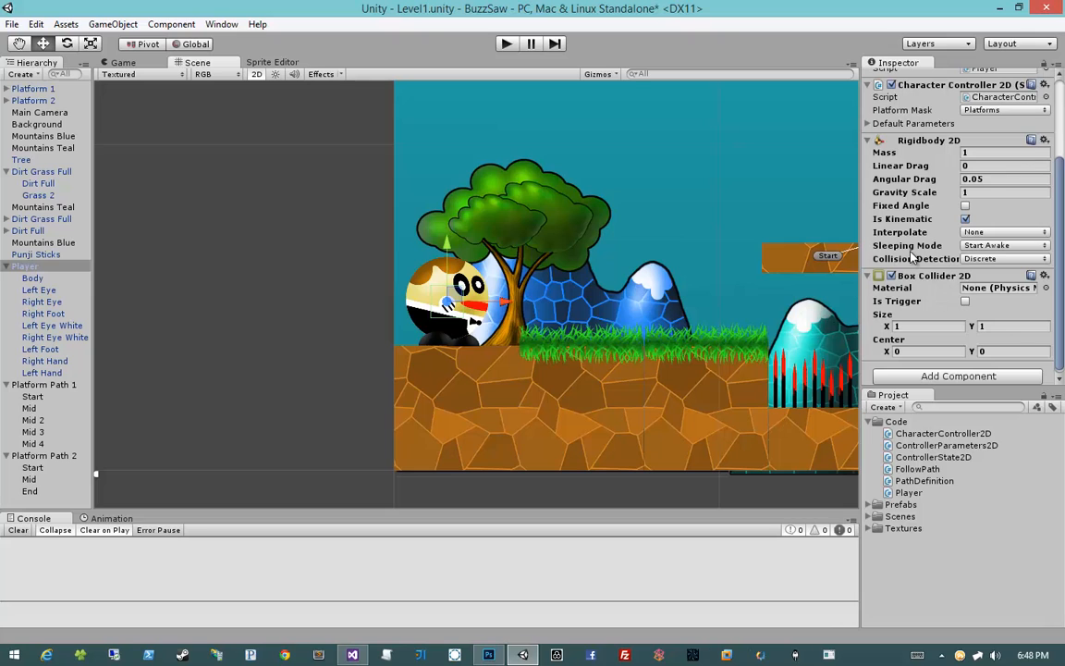
scroll(457, 337, "up", 3)
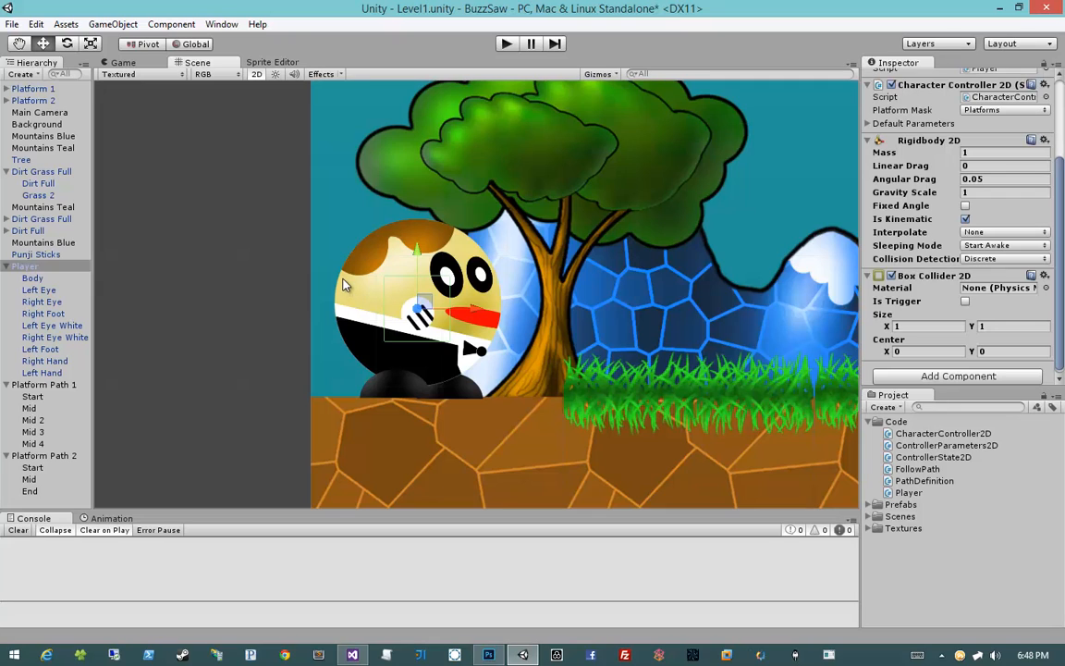
scroll(936, 245, "up", 4)
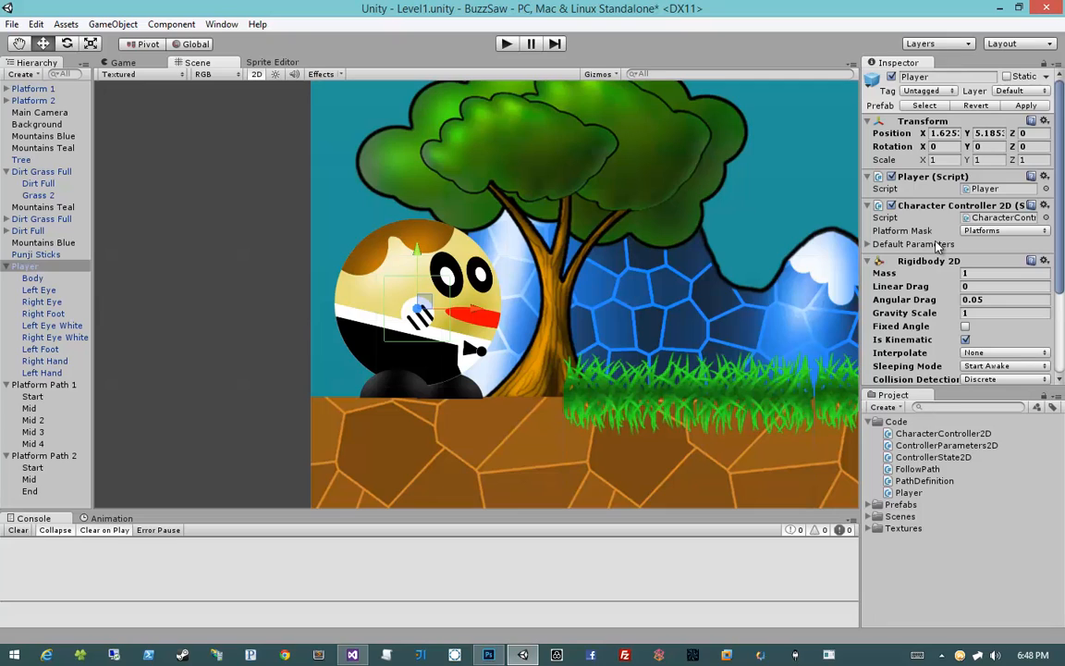
scroll(937, 245, "down", 2)
scroll(936, 245, "down", 3)
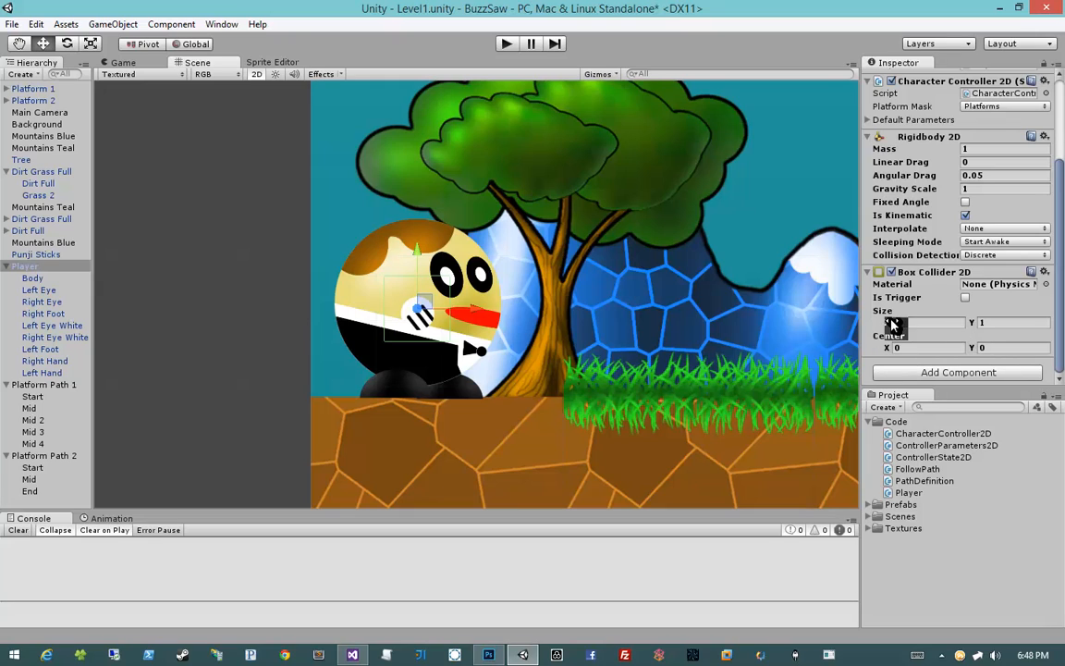
left_click_drag(886, 323, 925, 323)
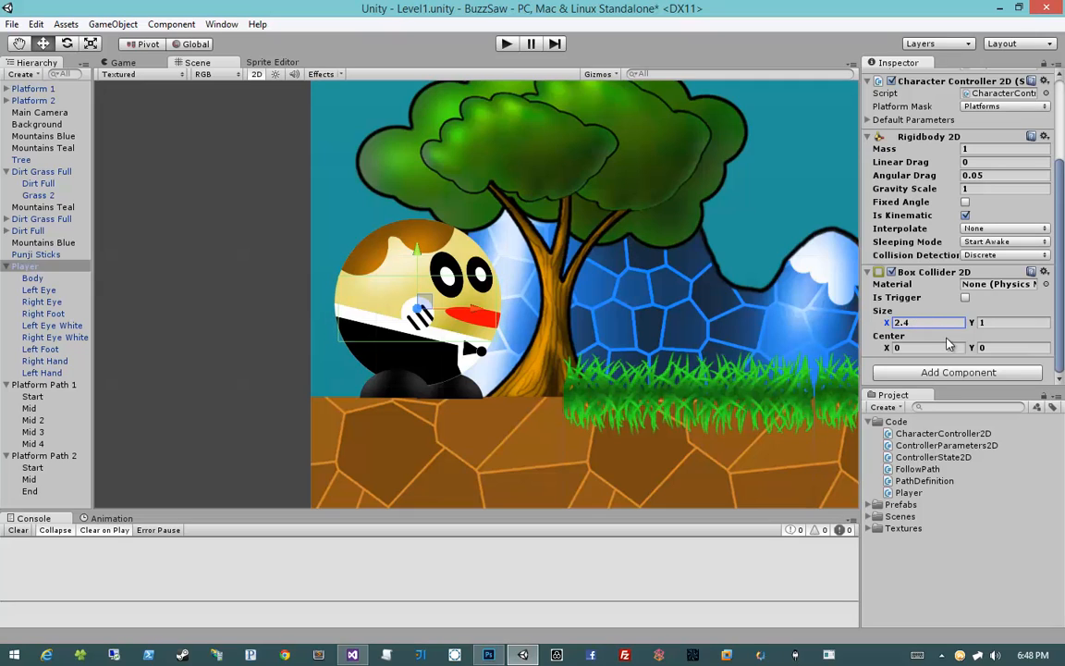
left_click(996, 324)
type("2.1")
left_click_drag(1001, 333, 1016, 332)
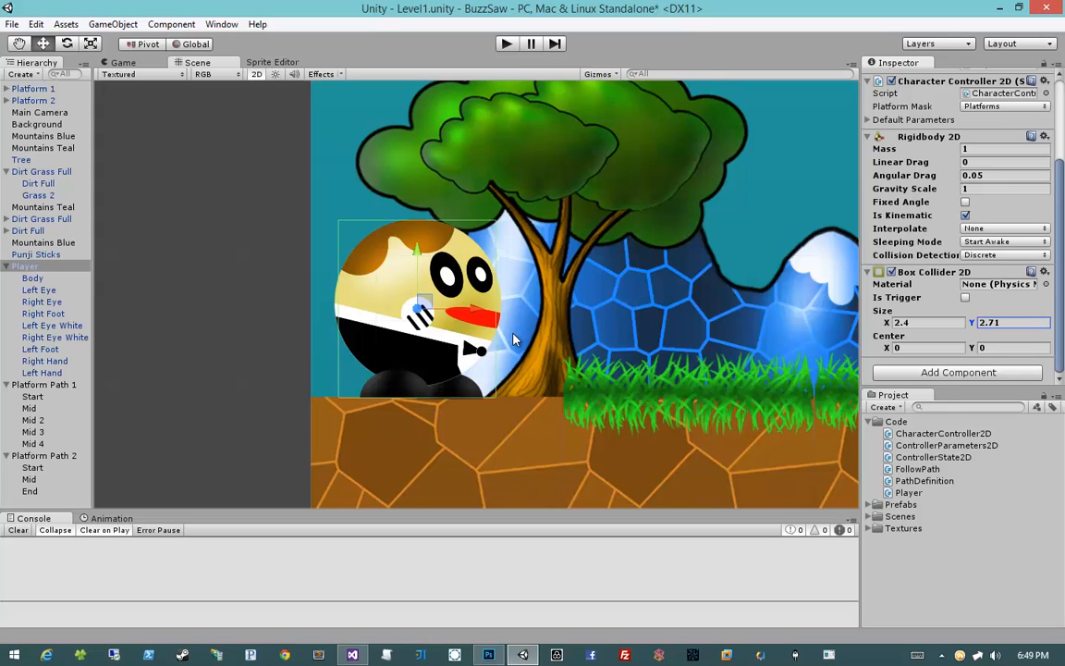
Widen the Box Collider 2D's X size to 2.55 and apply the changes to the Player prefab.
scroll(515, 340, "up", 3)
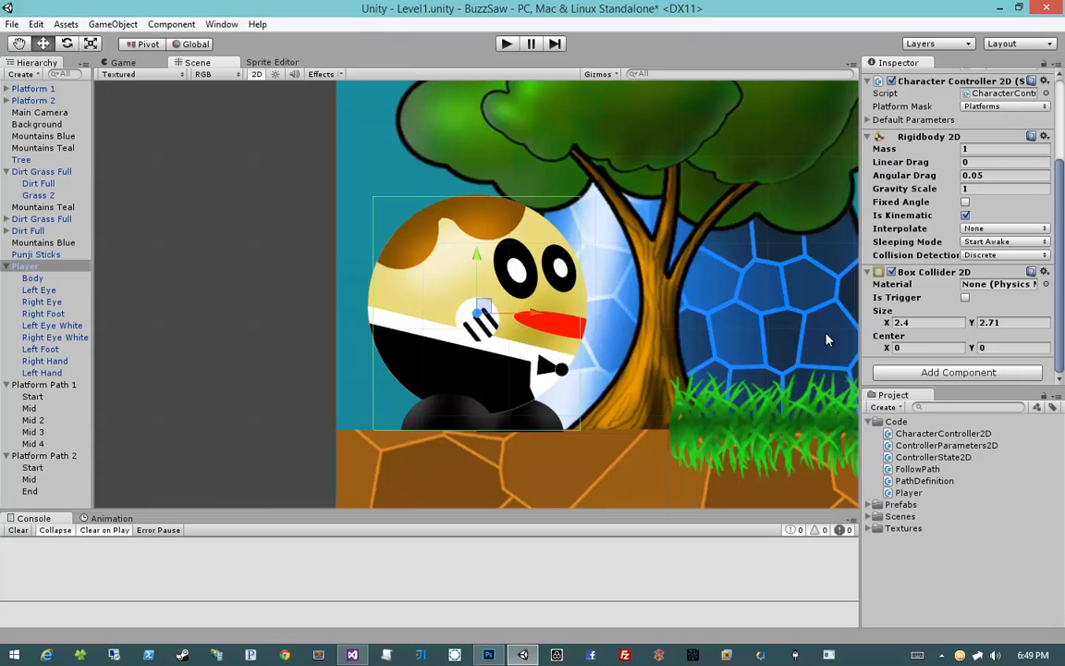
left_click(895, 323)
left_click_drag(888, 324, 895, 324)
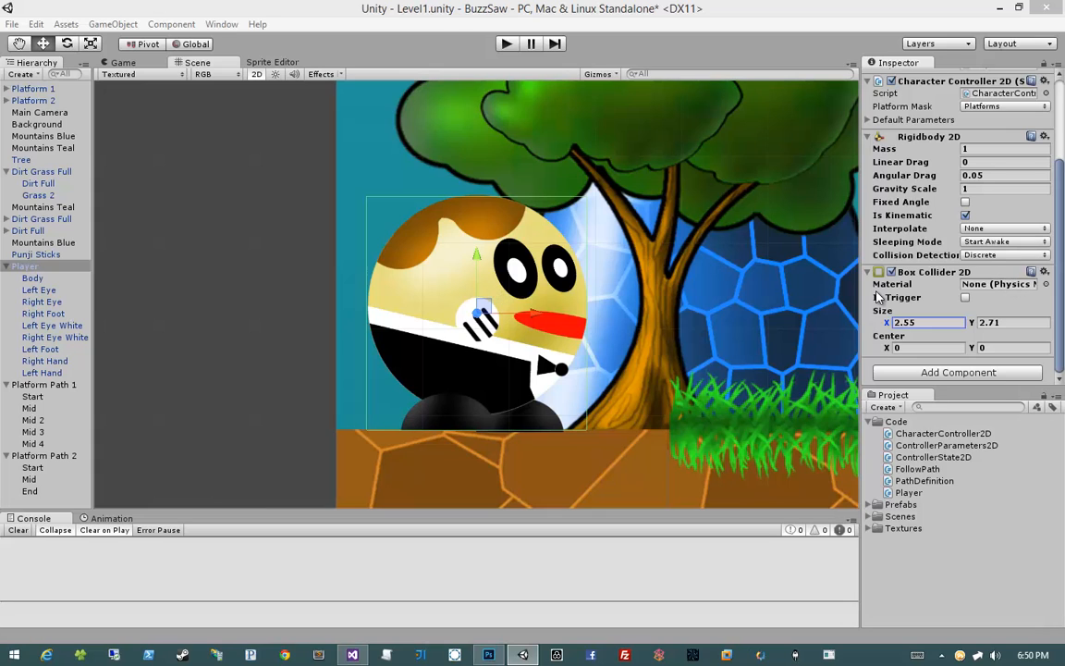
scroll(952, 229, "up", 3)
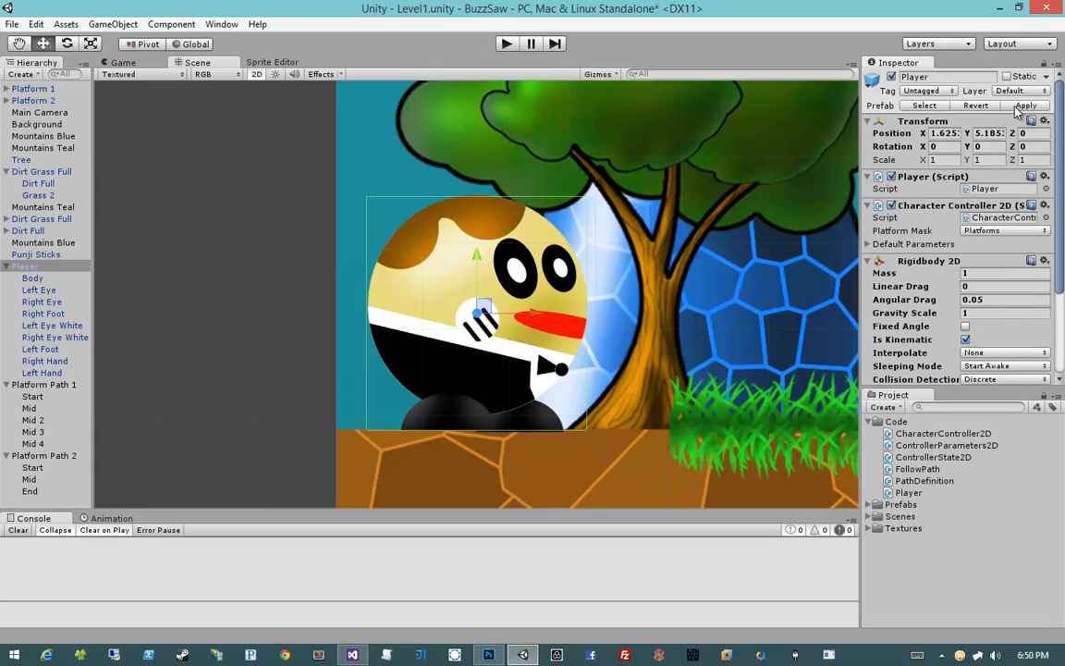
scroll(949, 379, "down", 3)
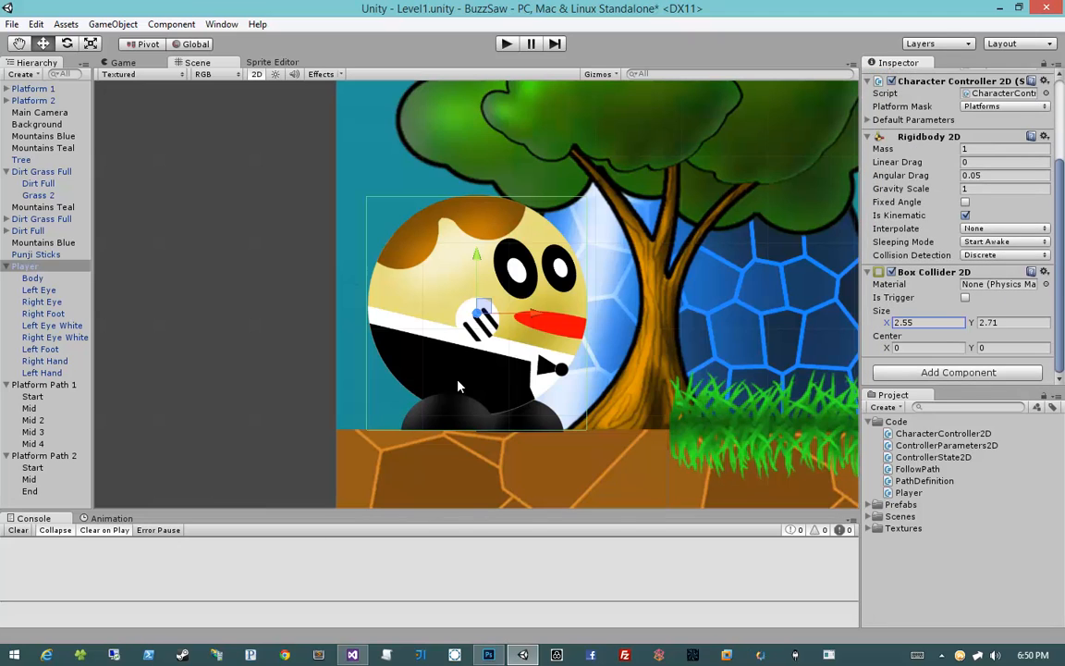
Collapse the Player's Player script, Character Controller 2D, Rigidbody 2D and Box Collider 2D components.
scroll(932, 304, "up", 3)
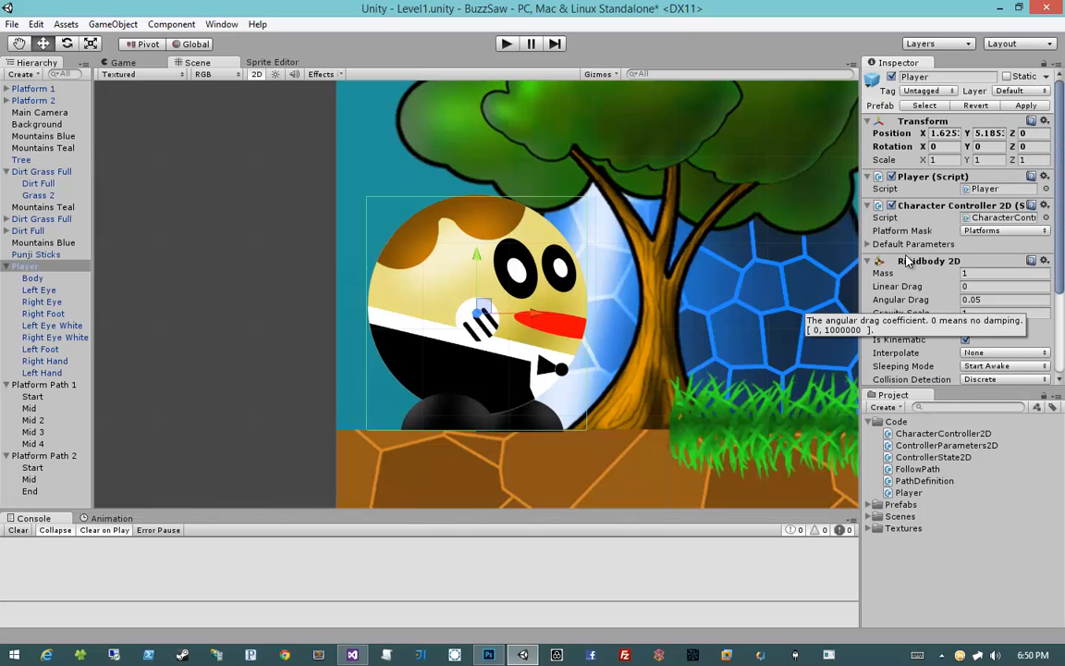
left_click(868, 175)
left_click(868, 191)
left_click(868, 204)
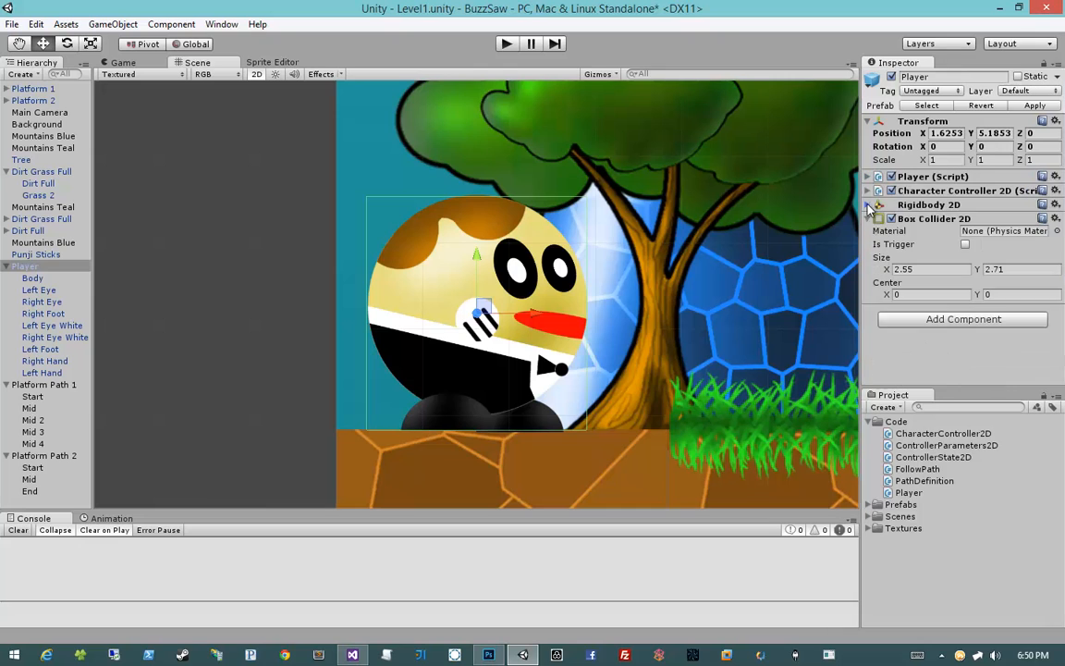
left_click(868, 218)
Select the ground blocks and the Punji Sticks one after another in the scene to examine which objects form the ground.
middle_click_drag(630, 284, 542, 351)
scroll(545, 359, "down", 3)
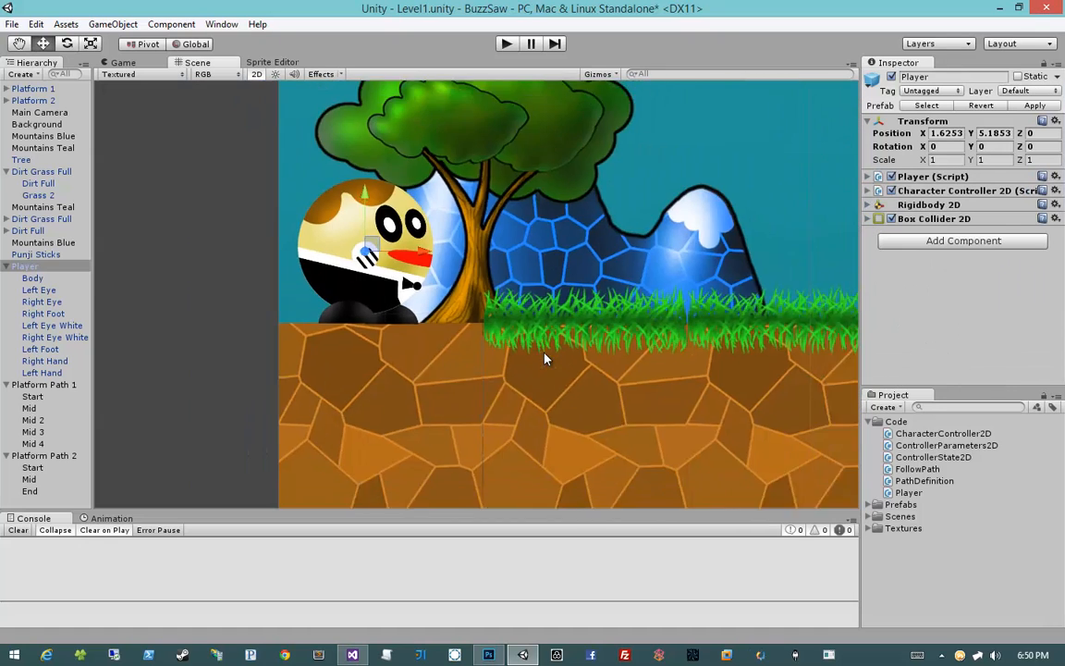
scroll(545, 358, "down", 5)
left_click(392, 358)
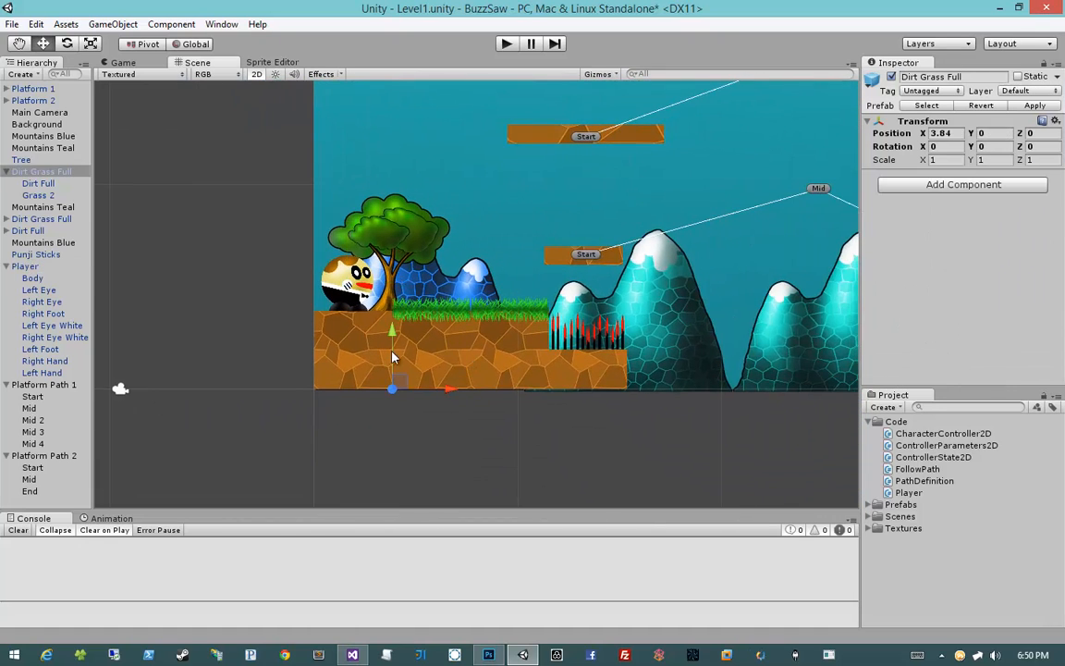
left_click(604, 376)
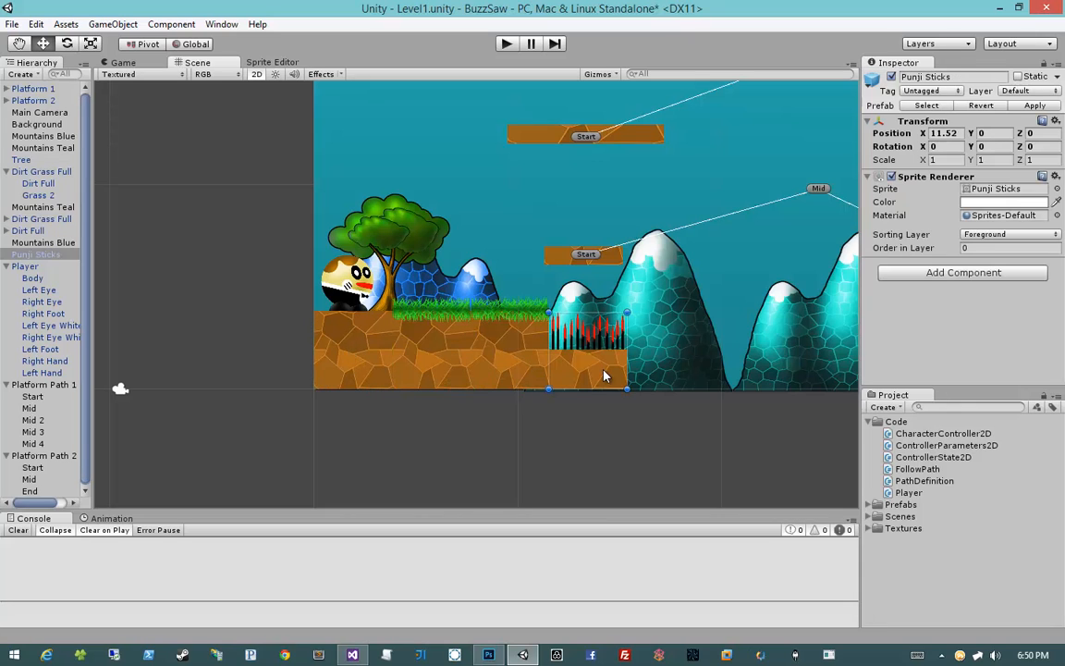
left_click(459, 368)
left_click(356, 370)
left_click(460, 369)
left_click(570, 374)
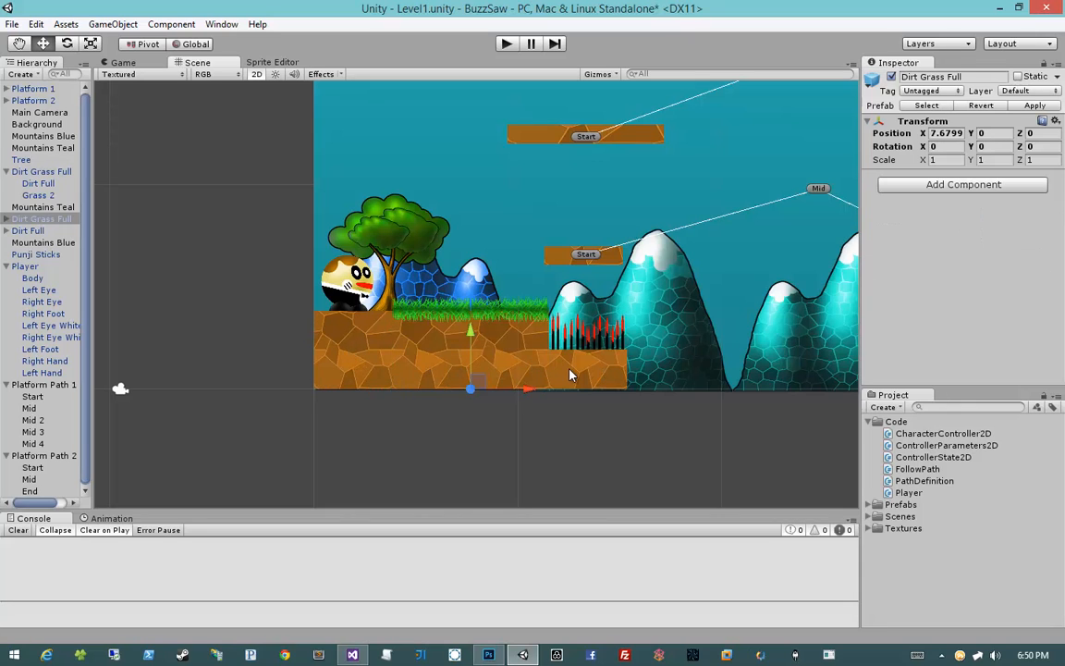
Select the Dirt Grass Full and Dirt Full ground tiles in turn to examine how the ground is divided into tiles.
left_click(545, 371)
left_click(459, 361)
left_click(370, 361)
left_click(431, 362)
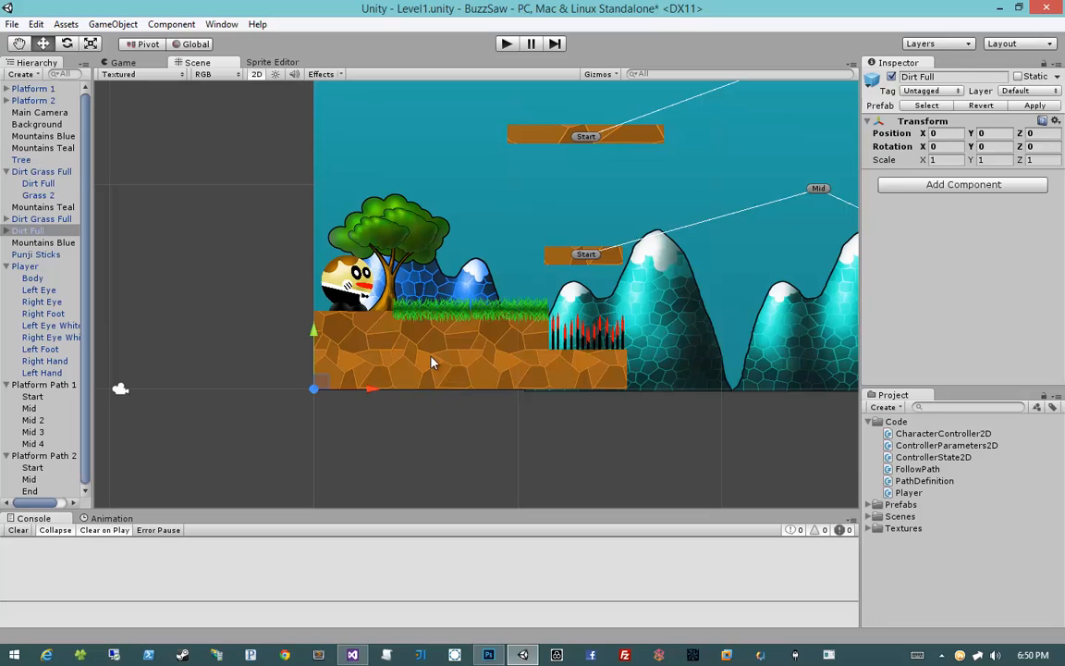
left_click(494, 362)
left_click(561, 364)
left_click(507, 361)
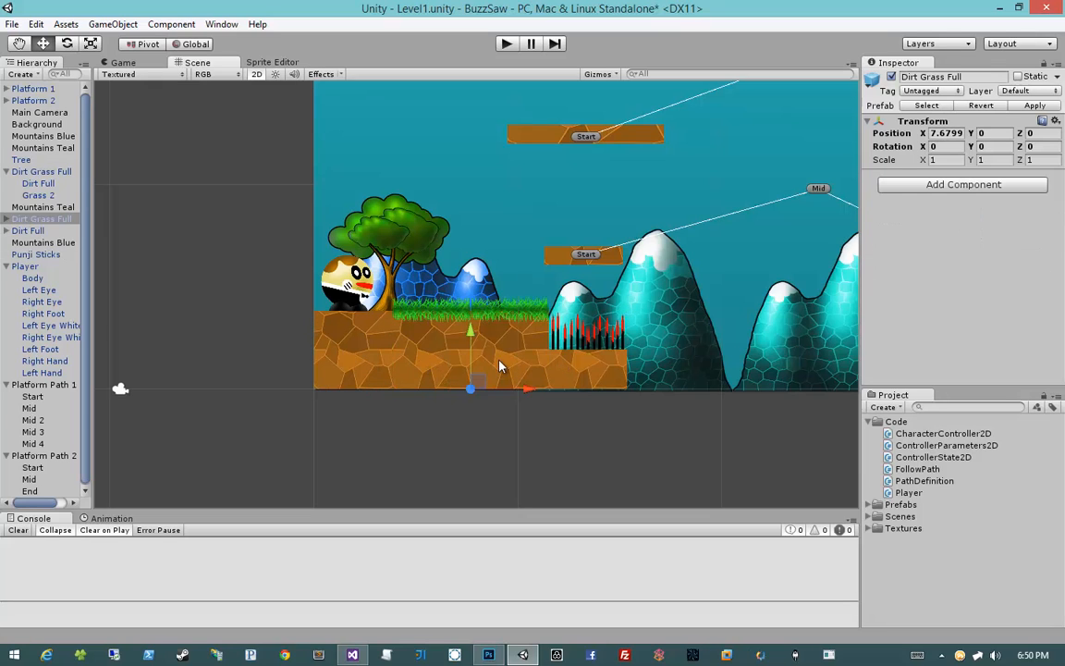
left_click(499, 366)
left_click(388, 363)
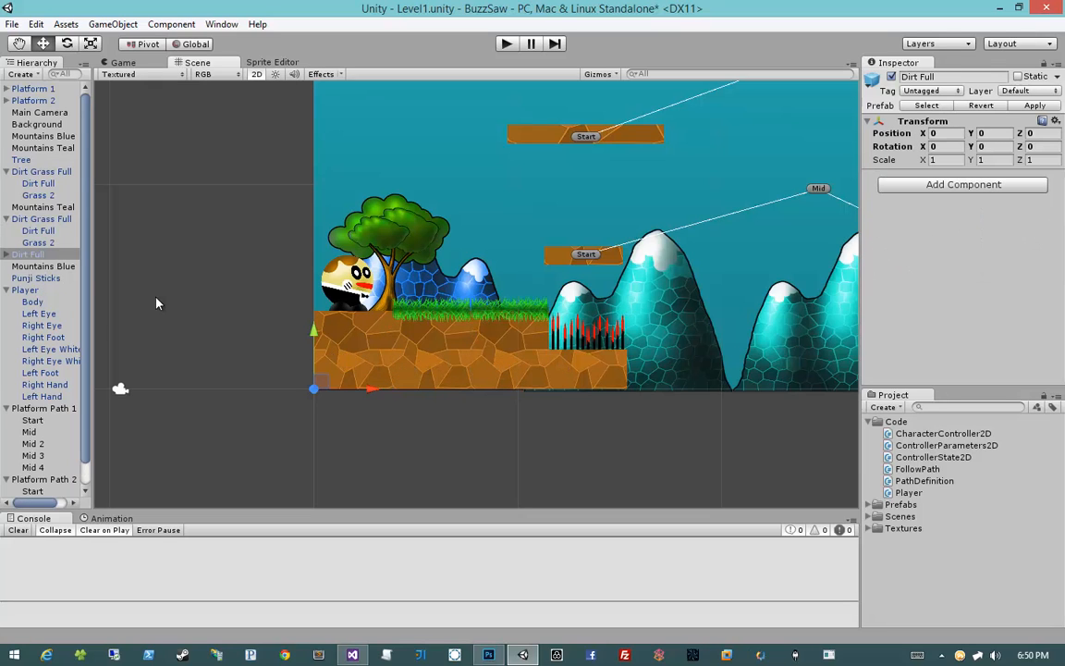
Collapse both Dirt Grass Full objects, the Player, Platform Path 1 and Platform Path 2 in the object hierarchy.
left_click(7, 219)
left_click(7, 171)
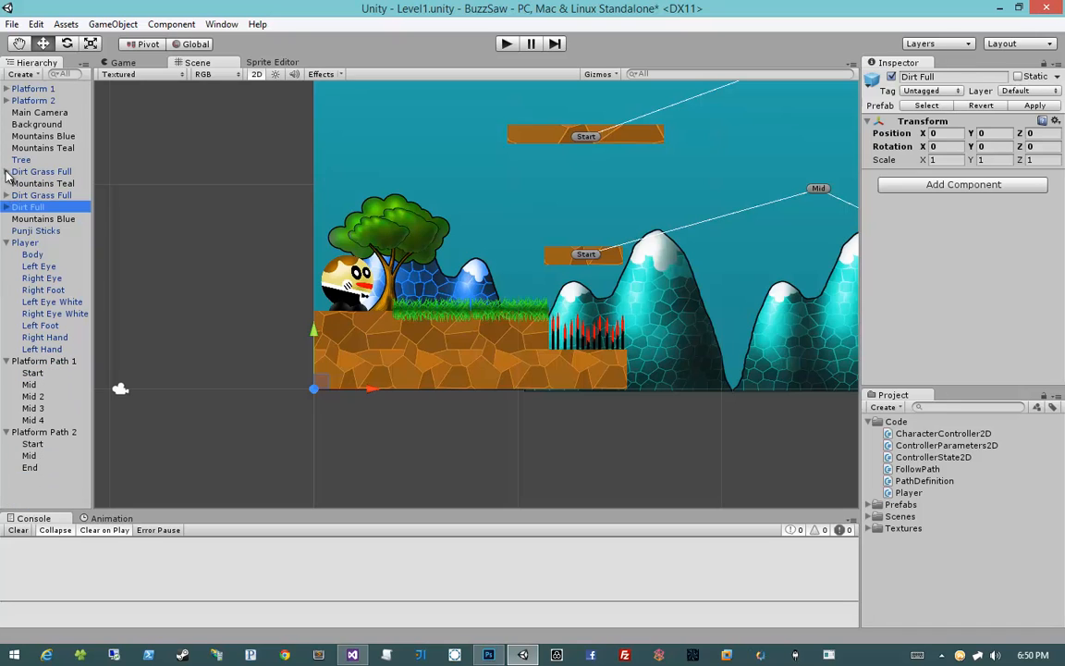
left_click(6, 242)
left_click(6, 254)
left_click(6, 266)
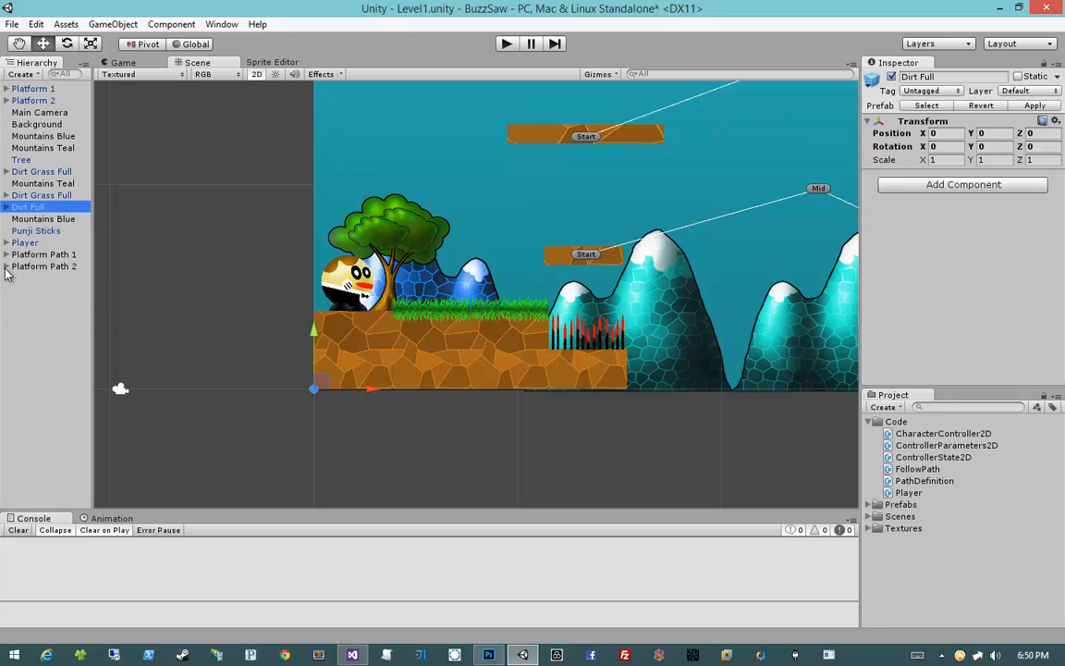
Examine the Dirt Full child sprites inside the ground tiles by selecting them in the scene.
left_click(416, 350)
left_click(504, 357)
left_click(504, 357)
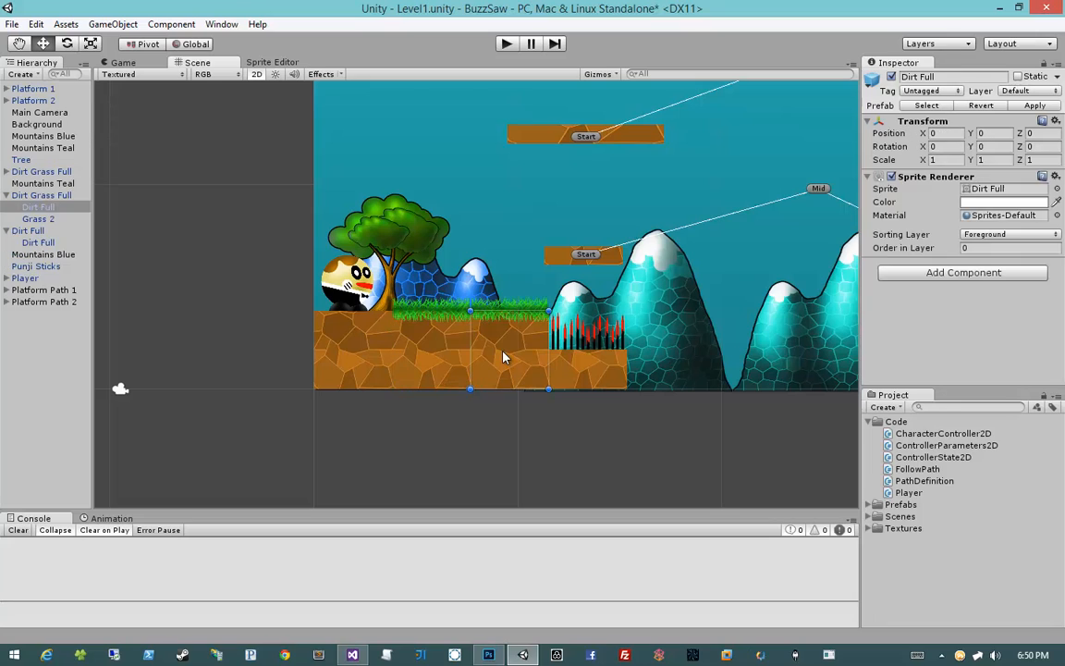
left_click(523, 359)
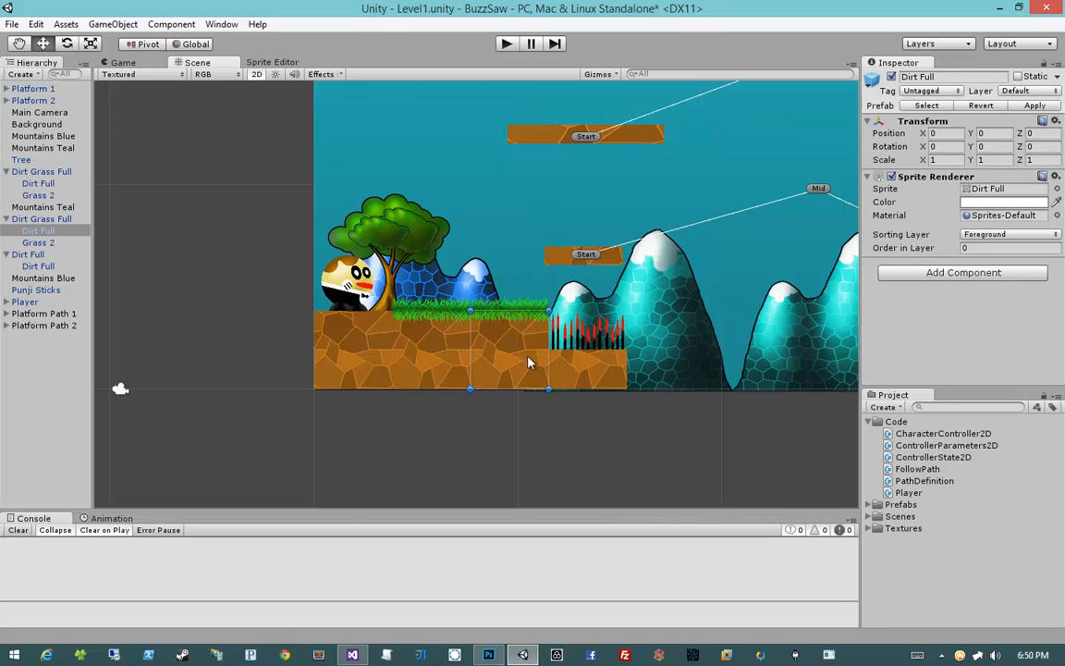
left_click(361, 287)
left_click(360, 334)
left_click(361, 334)
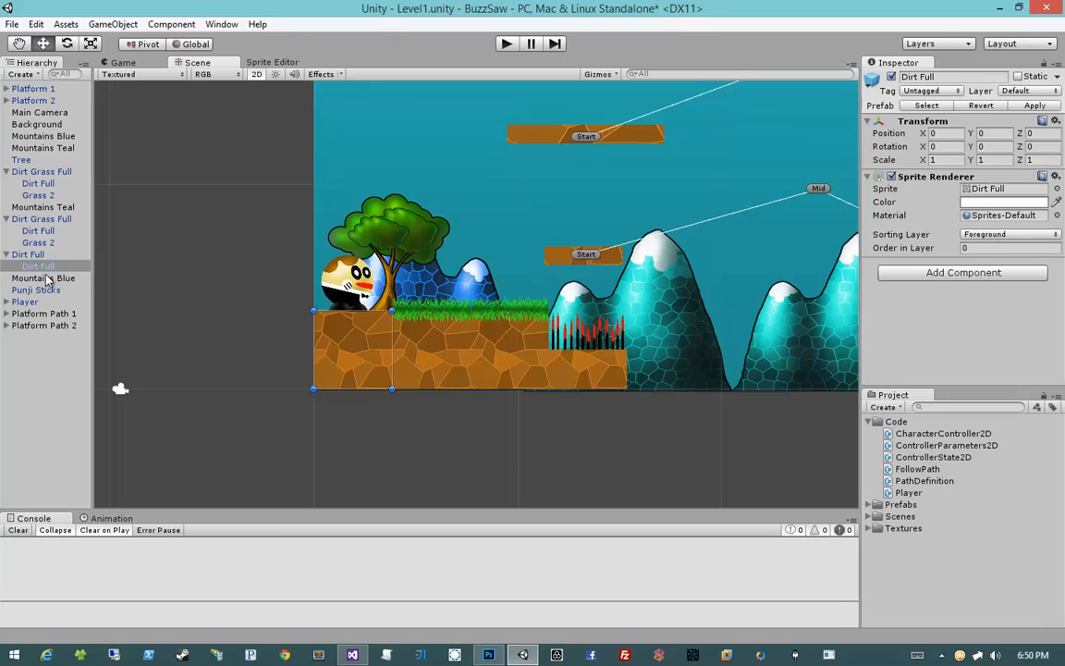
Collapse the Dirt Full object and both Dirt Grass Full objects again.
left_click(6, 219)
left_click(7, 227)
left_click(7, 171)
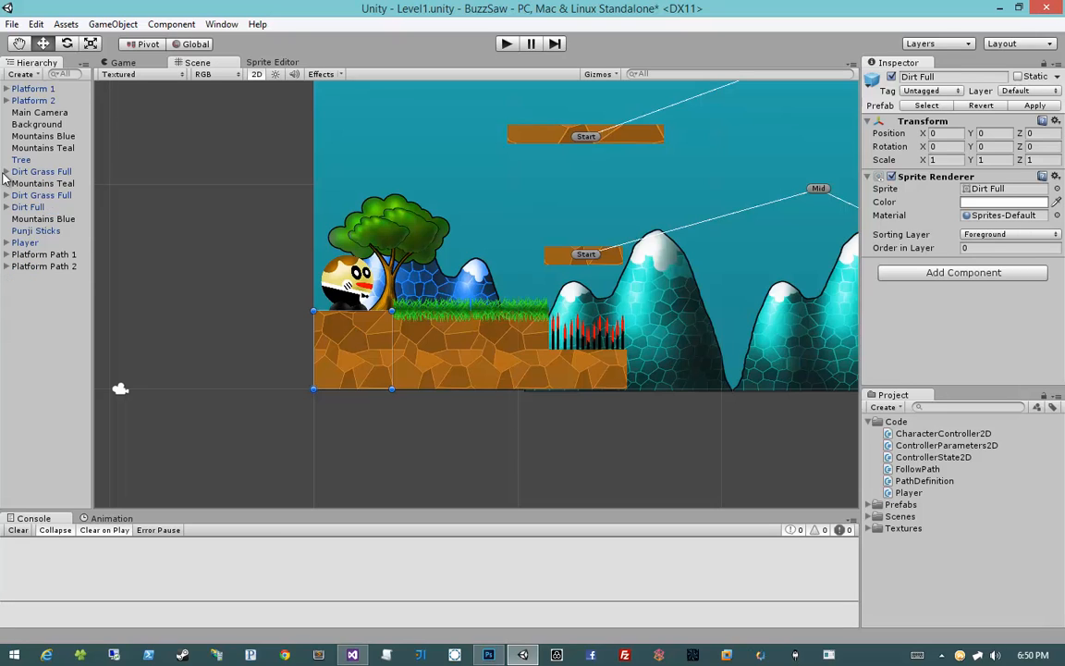
Place a Platform prefab in an empty area of the scene away from the level, and expand the Tiles prefab folder.
middle_click_drag(400, 413, 400, 300)
middle_click_drag(476, 385, 466, 443)
left_click(498, 371)
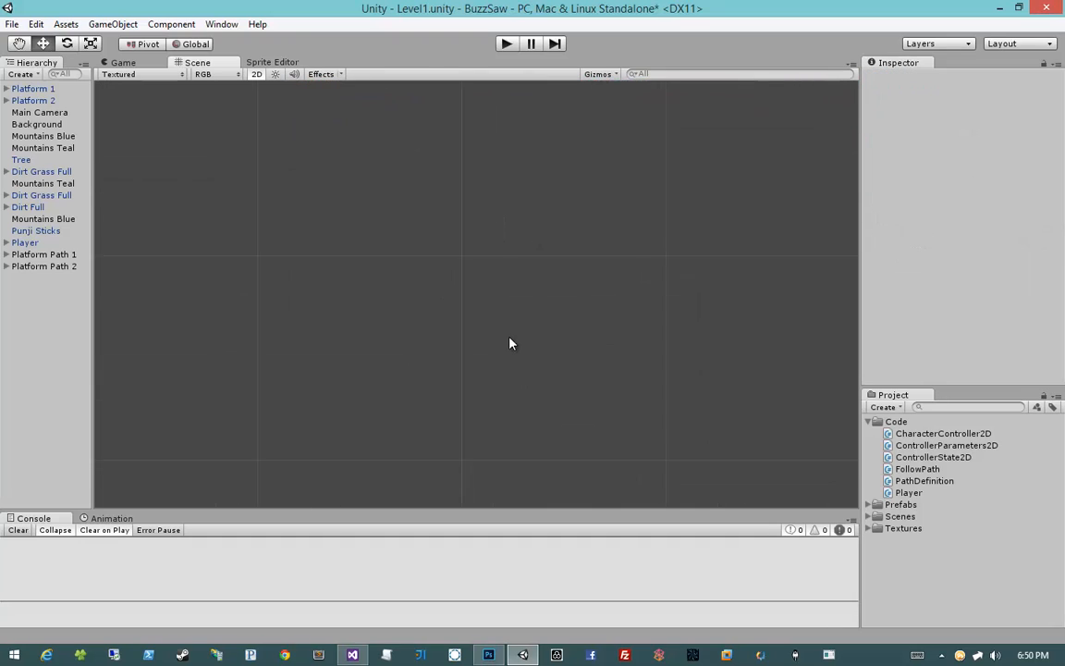
middle_click_drag(510, 340, 485, 497)
middle_click_drag(456, 297, 435, 419)
scroll(433, 416, "down", 8)
middle_click_drag(435, 361, 455, 185)
scroll(482, 337, "up", 5)
left_click(868, 422)
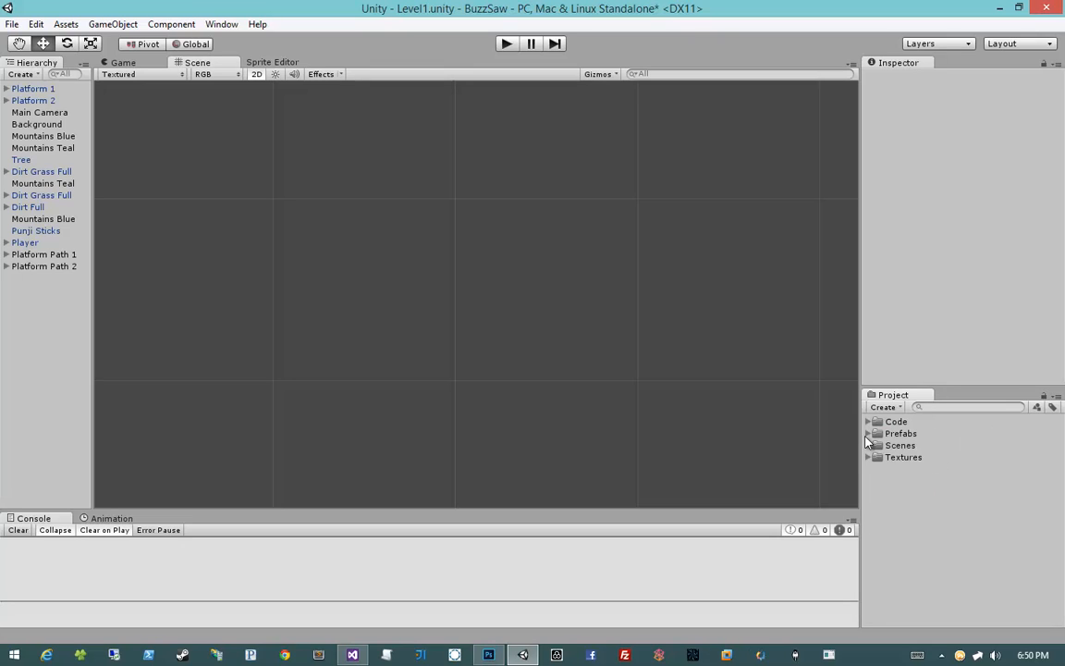
left_click(868, 435)
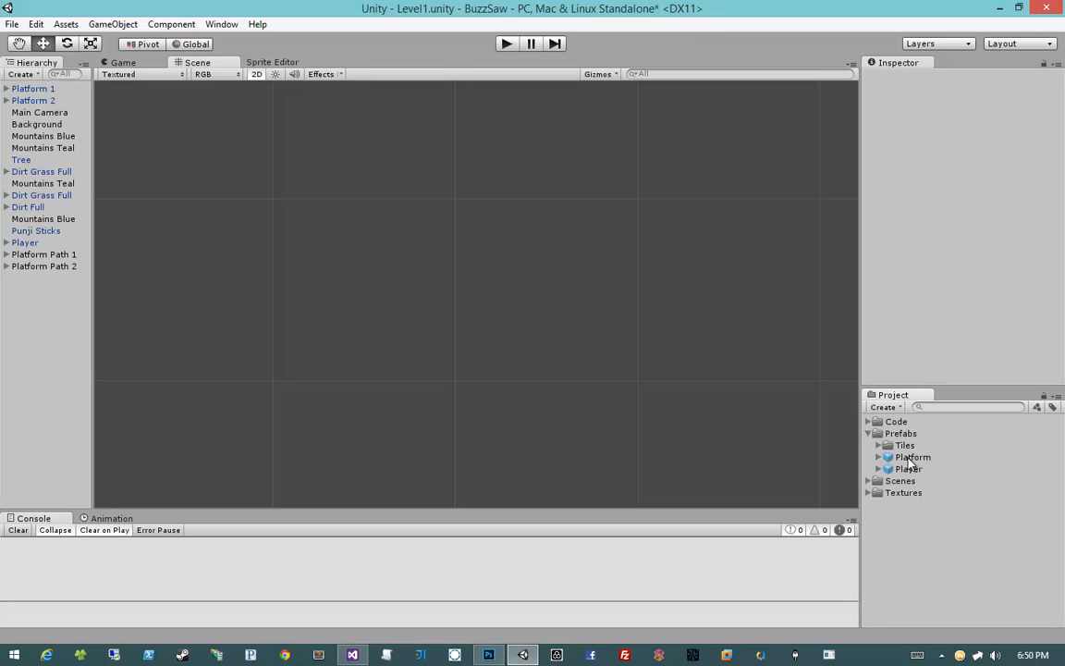
left_click_drag(911, 457, 236, 199)
left_click(873, 444)
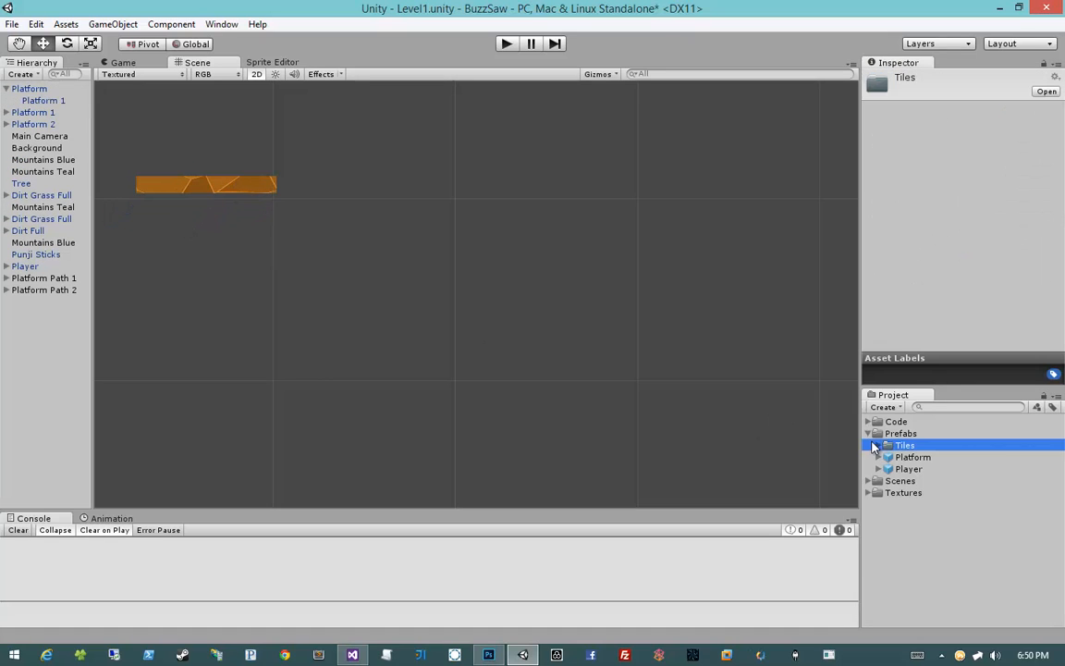
left_click(878, 445)
Try to place all tile prefabs from Dirt to Punji Sticks in the scene at once.
left_click(932, 456)
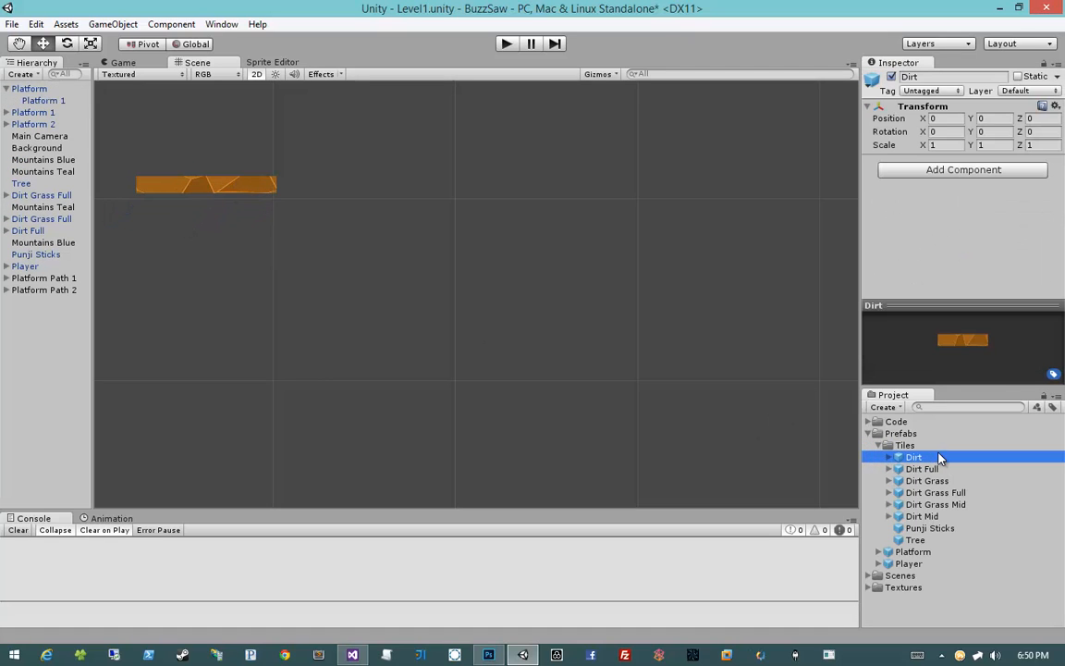
left_click(958, 529, "shift")
left_click_drag(961, 535, 487, 268)
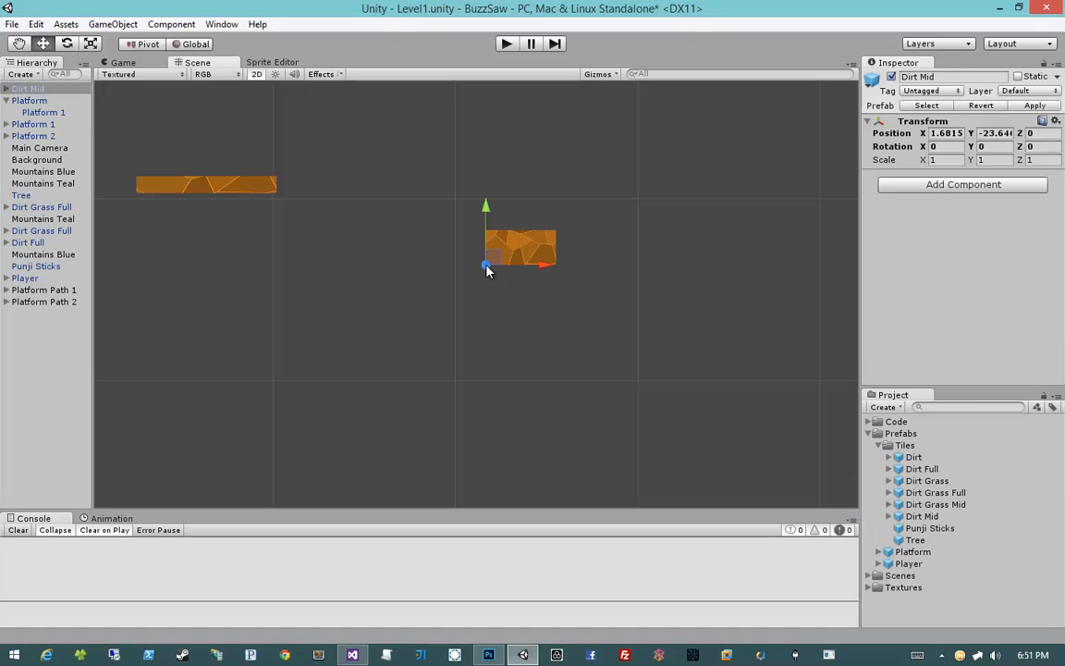
key("ctrl+z")
Place one Dirt, Dirt Full, Dirt Grass, Dirt Grass Full, Dirt Grass Mid, Dirt Mid and Punji Sticks prefab apart from each other in the empty area.
left_click(913, 457)
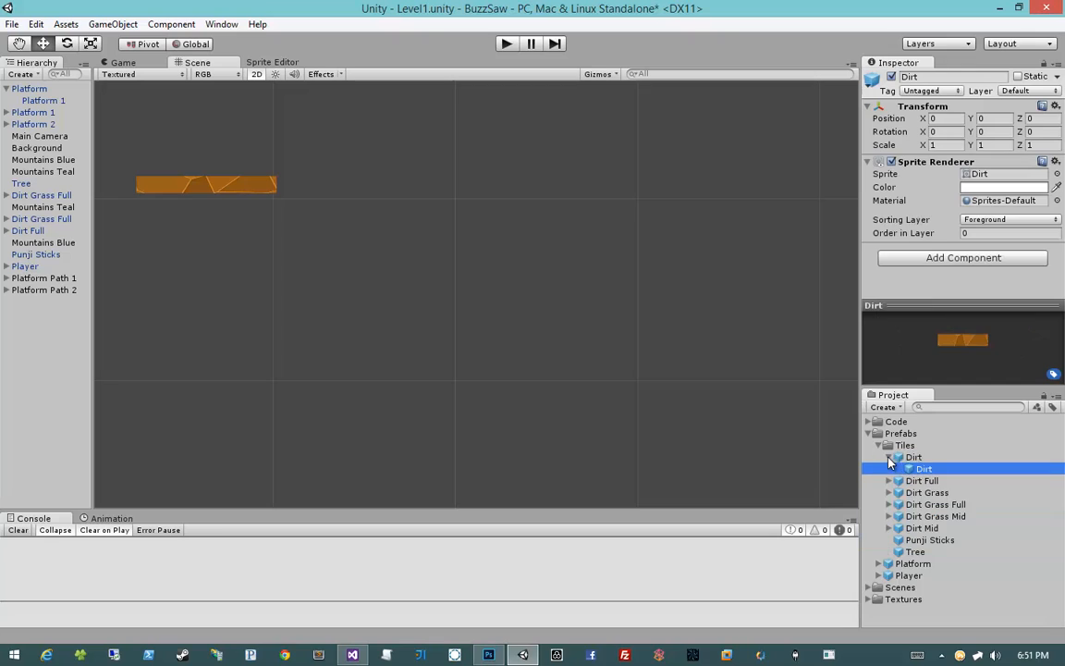
left_click_drag(913, 458, 360, 193)
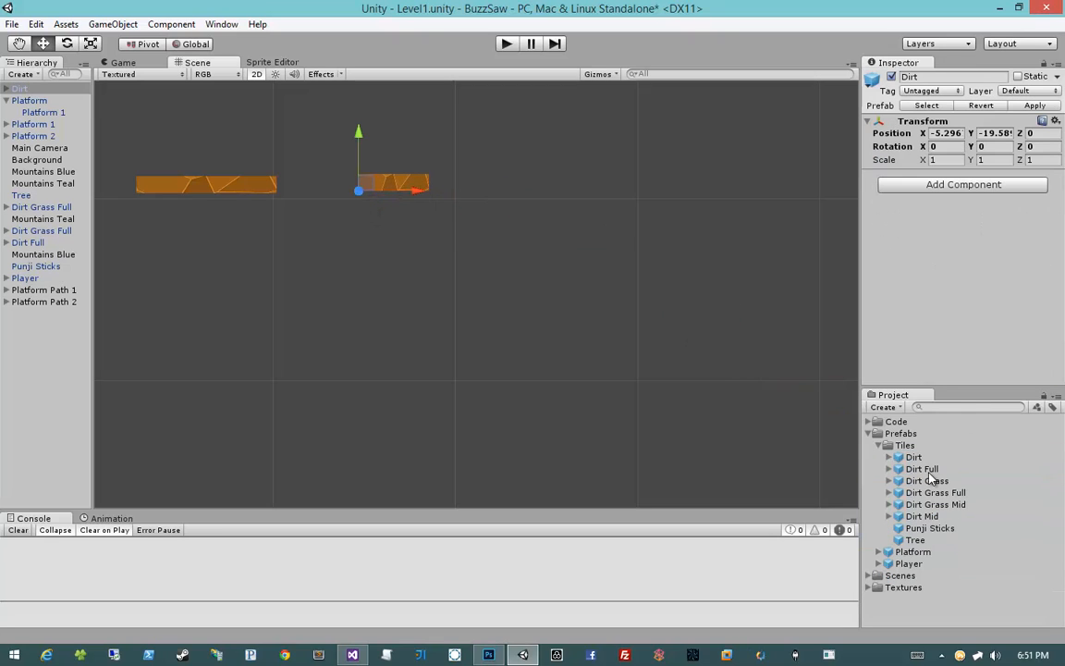
left_click_drag(924, 469, 333, 311)
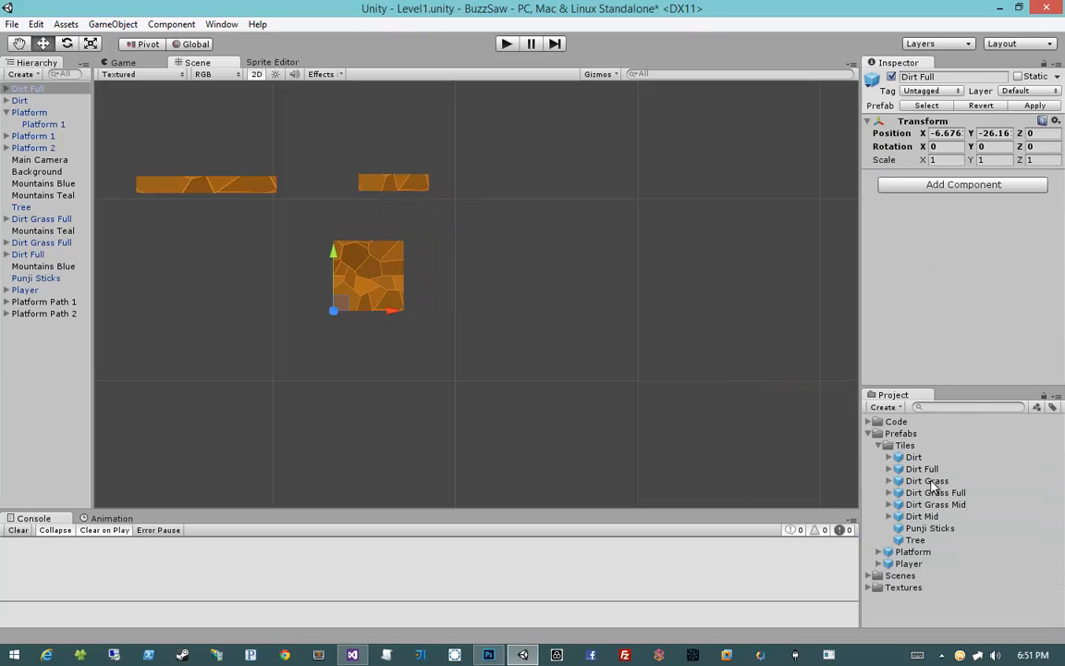
left_click_drag(933, 487, 588, 244)
left_click_drag(936, 493, 459, 436)
left_click_drag(921, 515, 373, 421)
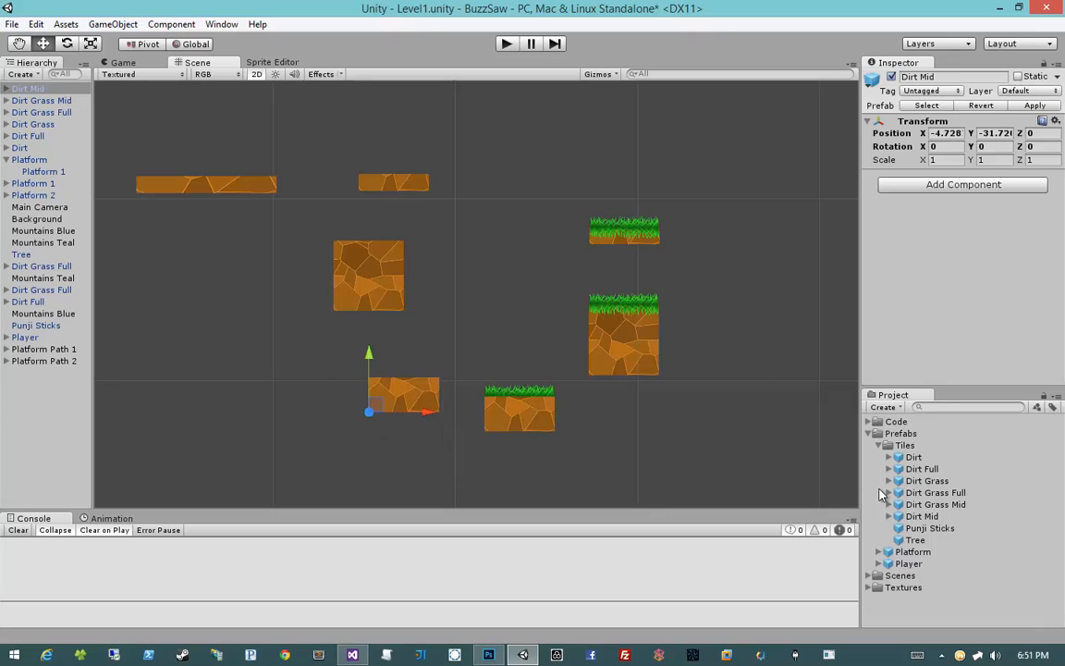
left_click_drag(930, 528, 255, 409)
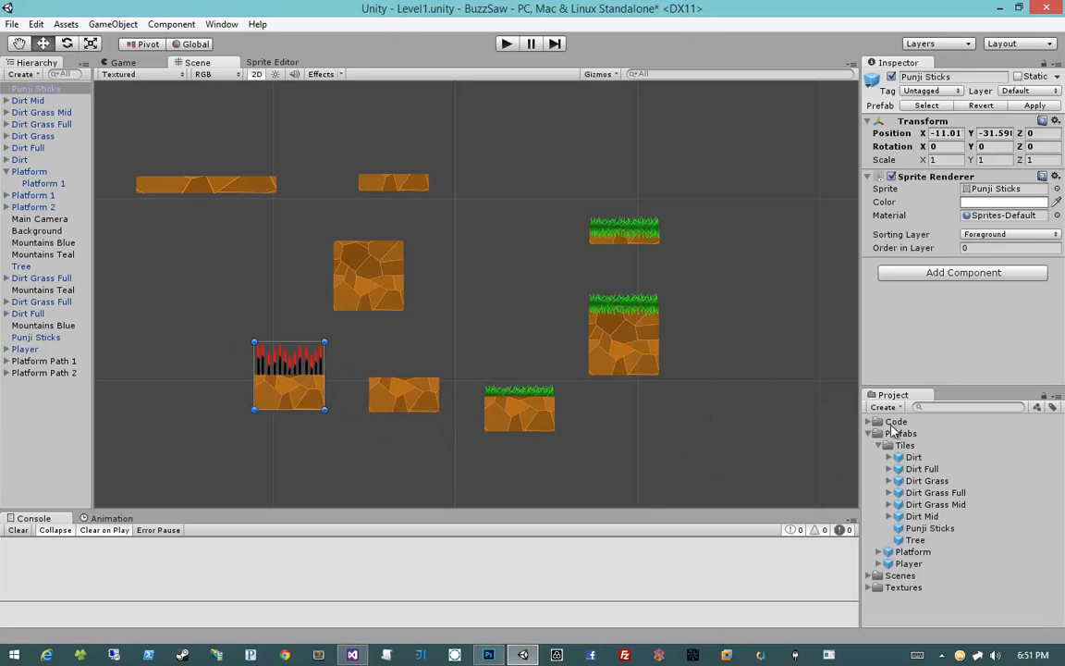
left_click(665, 373)
middle_click_drag(447, 309, 516, 312)
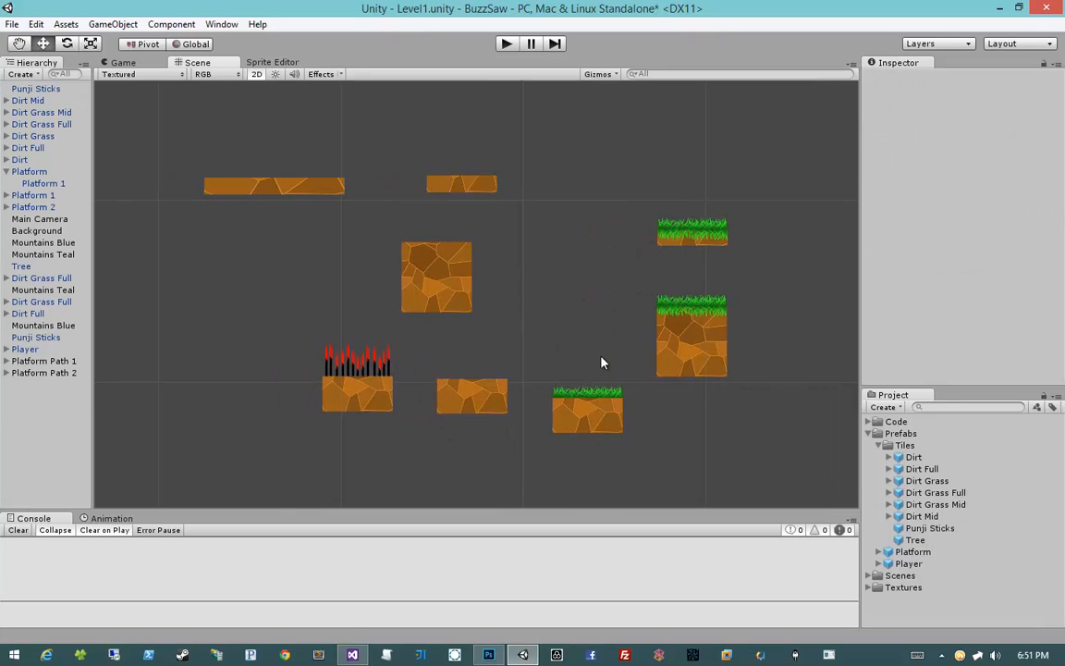
Try to move the placed Platform down by shifting its sprite in the scene.
left_click(297, 190)
left_click(455, 185)
left_click(431, 262)
left_click(306, 187)
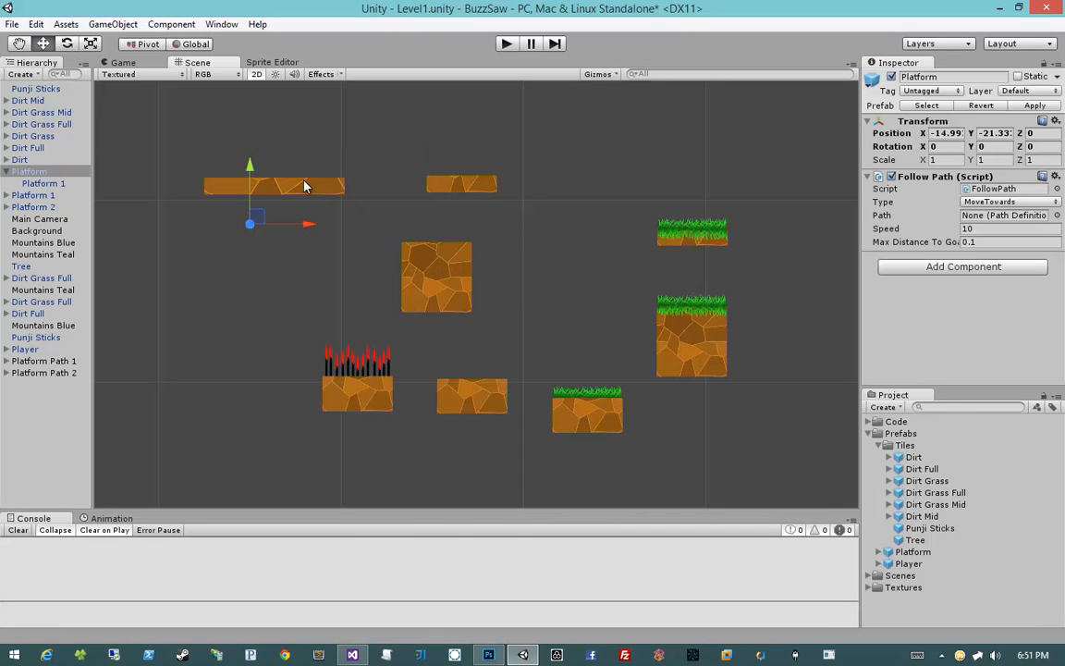
left_click_drag(306, 187, 307, 227)
left_click(290, 260)
left_click(28, 171)
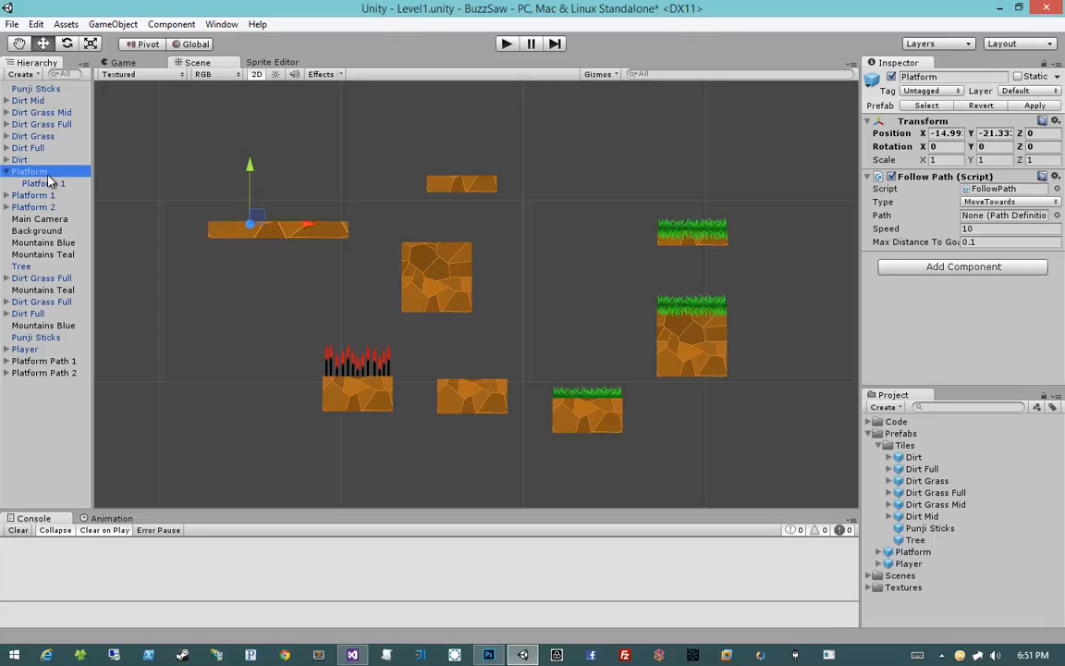
left_click(314, 231)
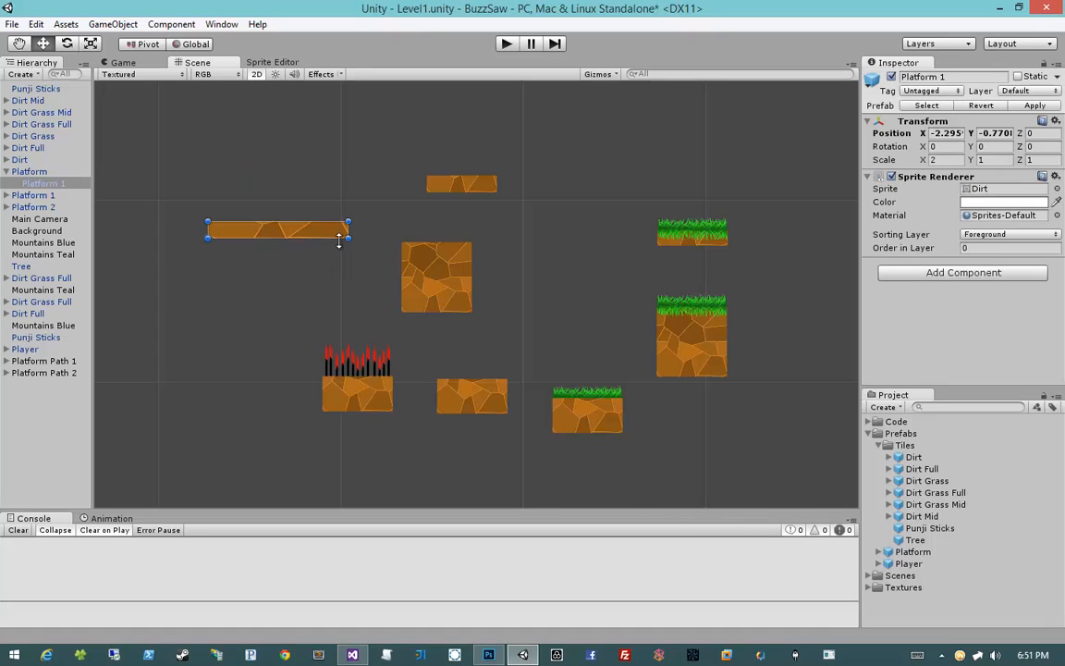
Undo the move of the Platform's child sprite.
left_click(314, 173)
key("ctrl+z")
key("ctrl+z")
key("ctrl+z")
key("ctrl+z")
key("ctrl+z")
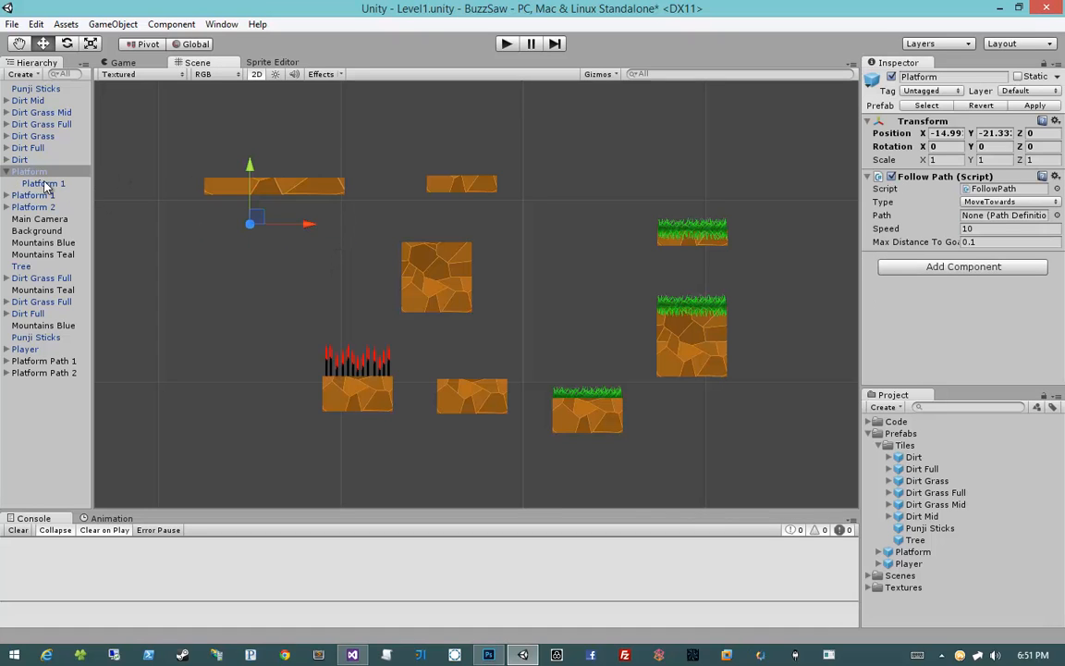
Move the whole placed Platform object slightly down and left to about X -15.7, Y -22, and collapse it in the hierarchy.
left_click(43, 184)
left_click(41, 173)
left_click_drag(256, 225, 238, 238)
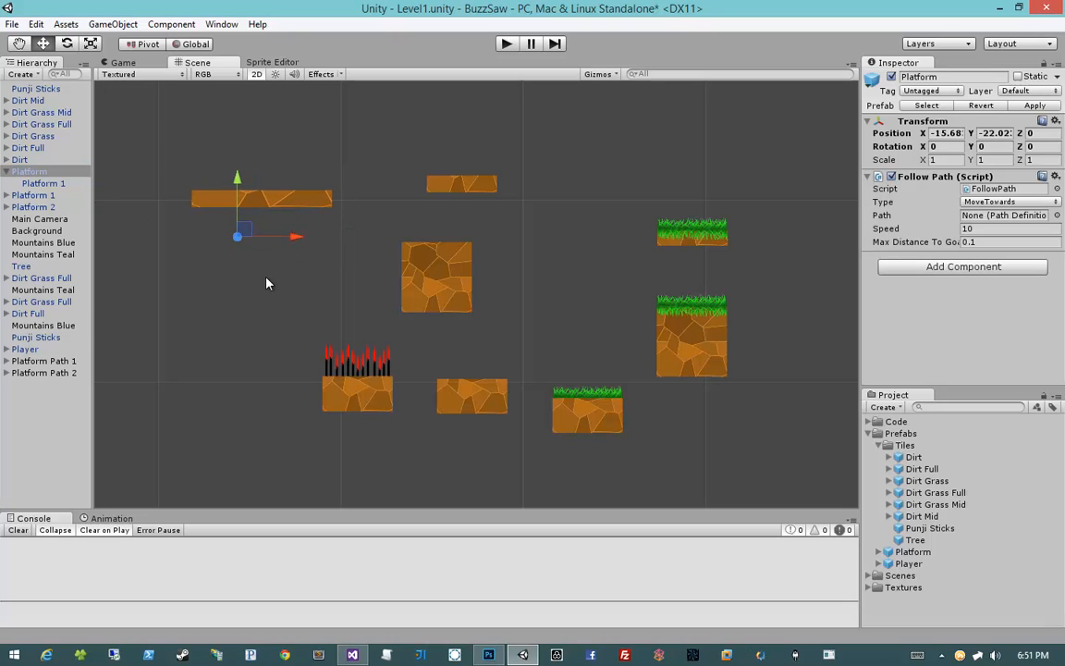
left_click(267, 283)
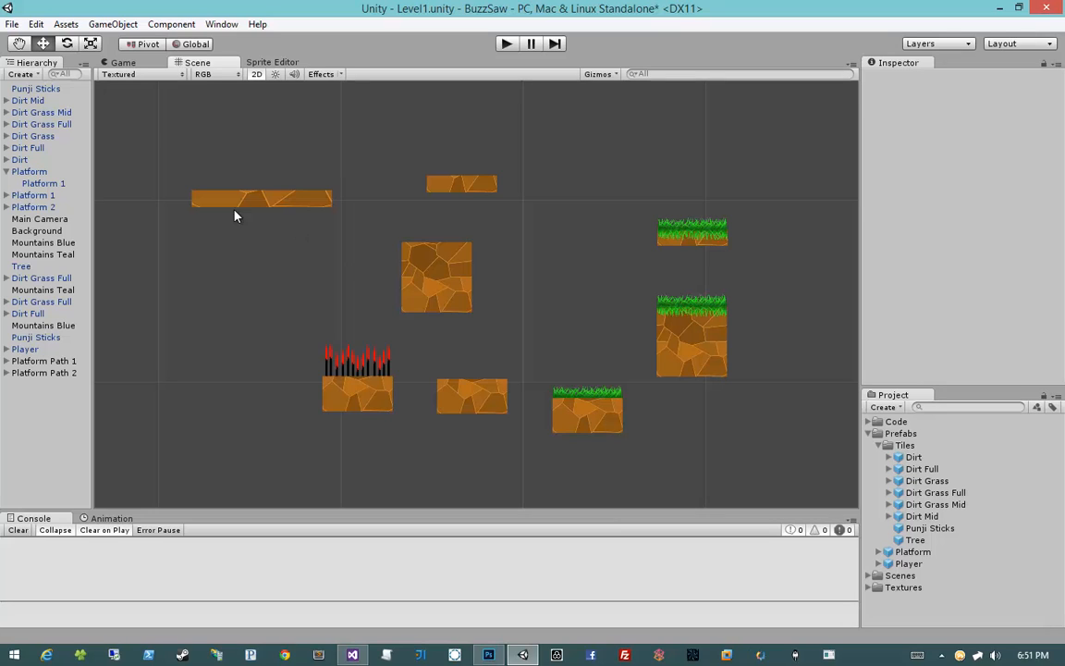
left_click(6, 170)
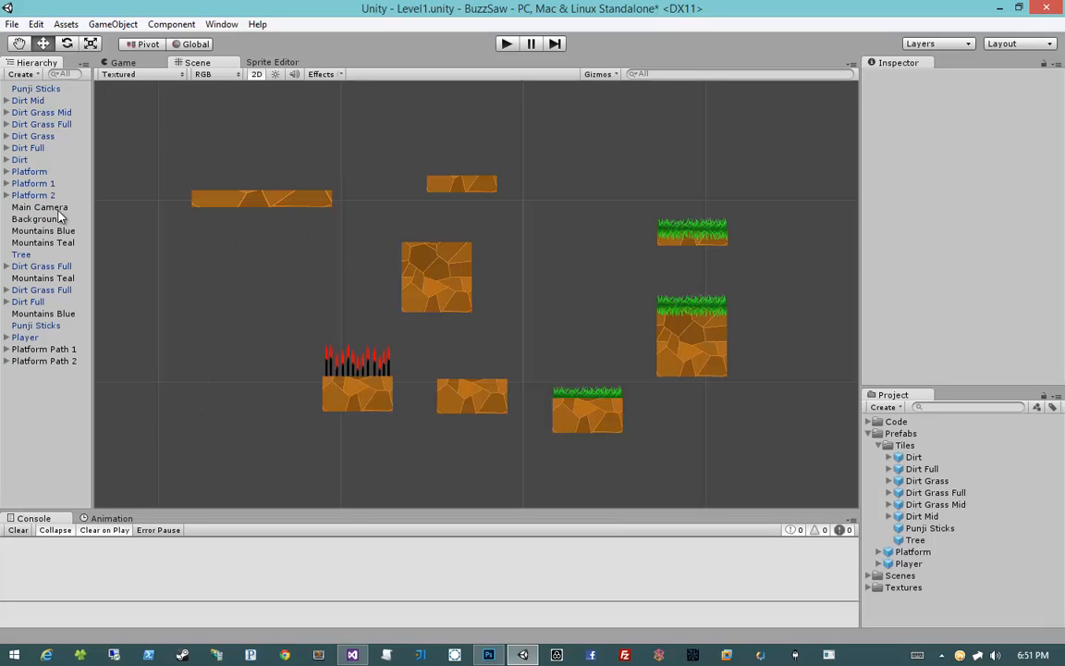
Step through the newly placed prefabs in the hierarchy, from Platform up to Punji Sticks, to check each one in the scene.
left_click(48, 172)
left_click(48, 161, "ctrl")
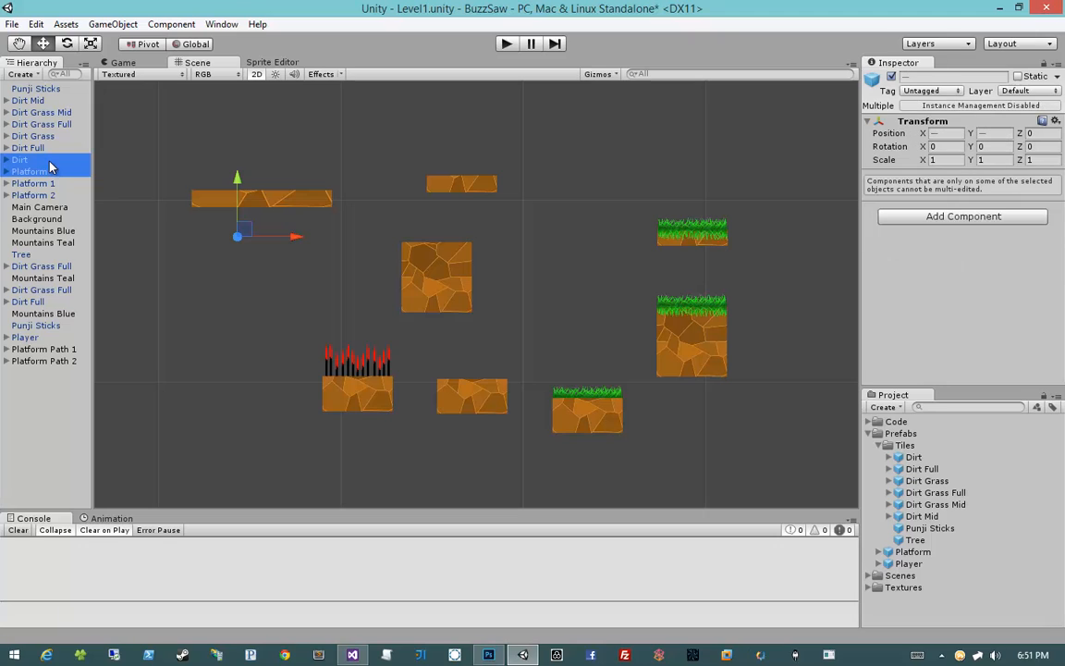
left_click(51, 161)
key("Up")
key("Up")
key("Up")
key("Up")
key("Up")
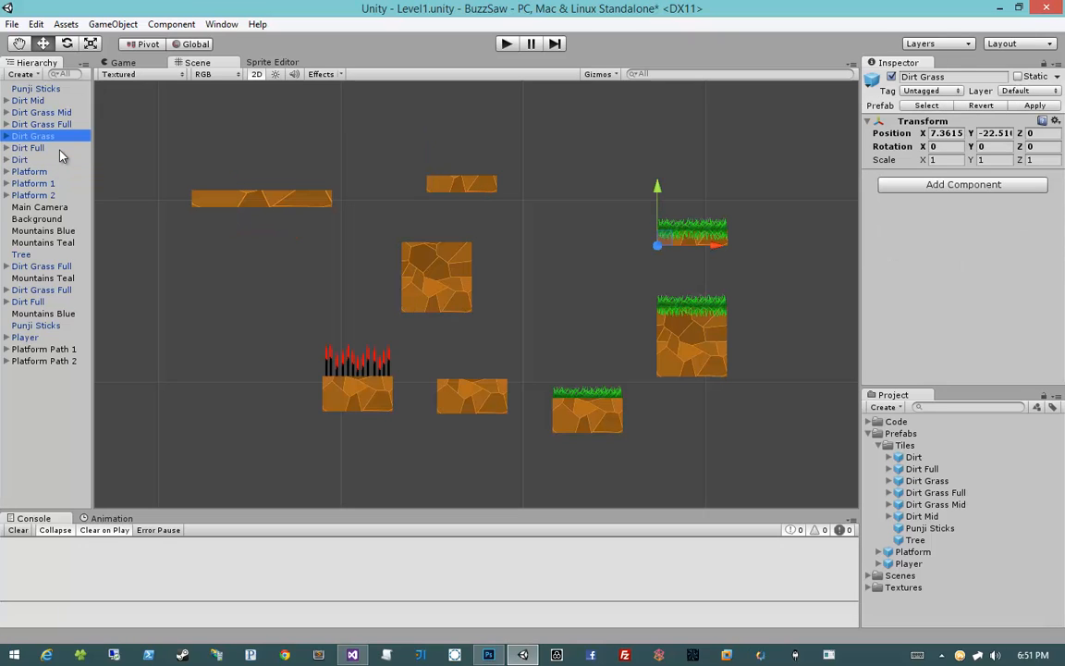
key("Up")
key("Down")
key("Up")
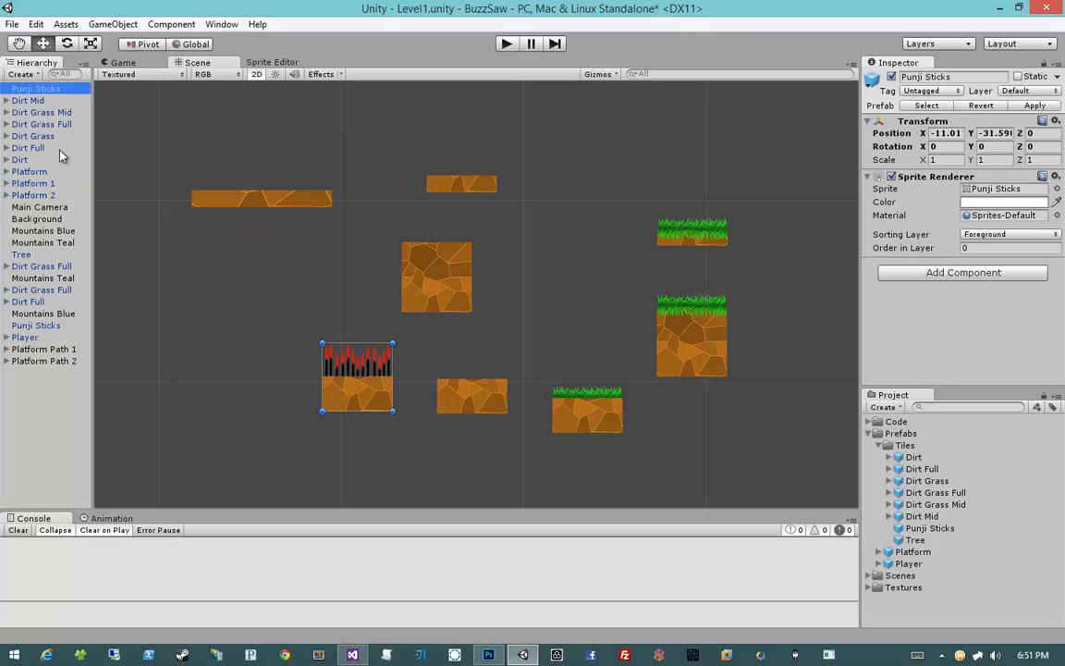
Add a Box Collider 2D to all the newly placed prefabs from Punji Sticks to Platform at once, and expand the component's settings.
key("shift+Down")
key("shift+Down")
key("shift+Down")
key("shift+Down")
key("shift+Down")
key("shift+Down")
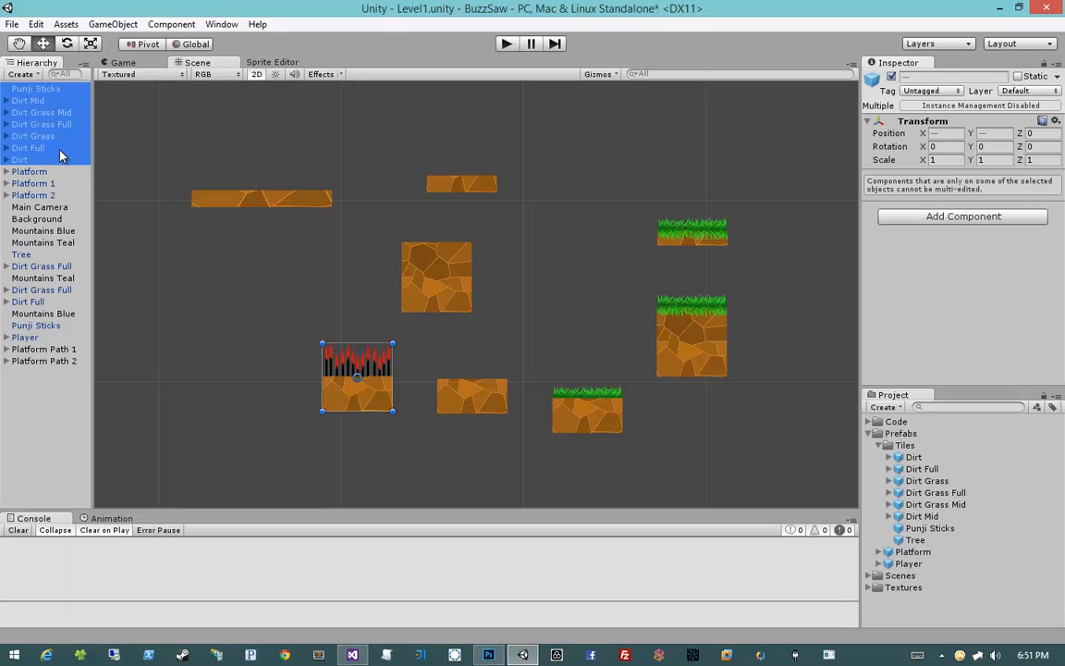
key("shift+Down")
left_click(910, 228)
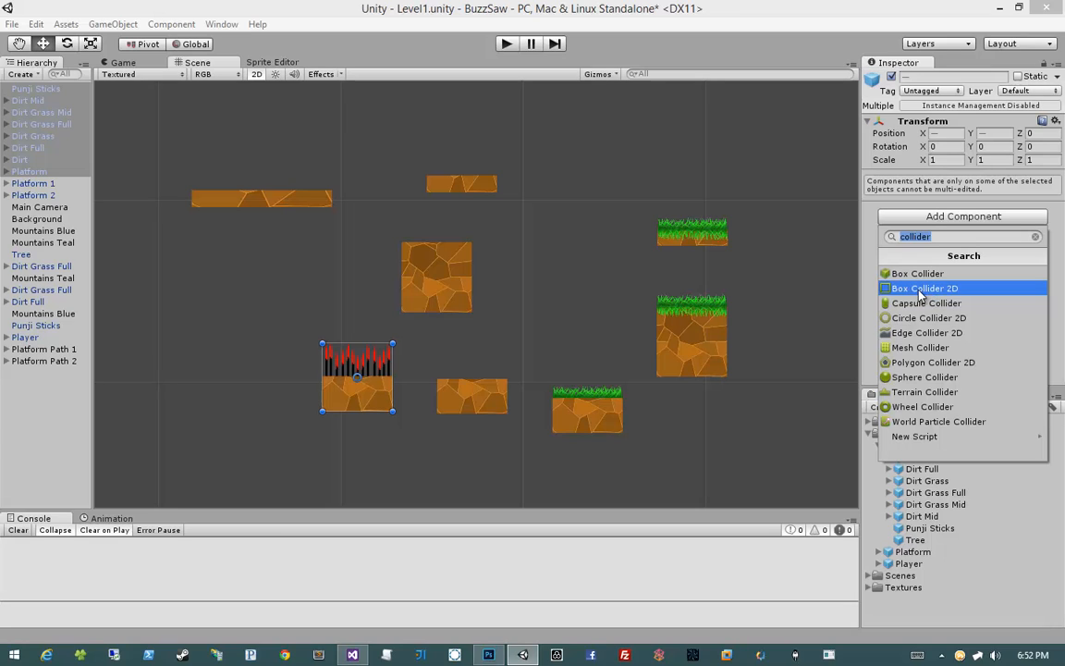
left_click(920, 288)
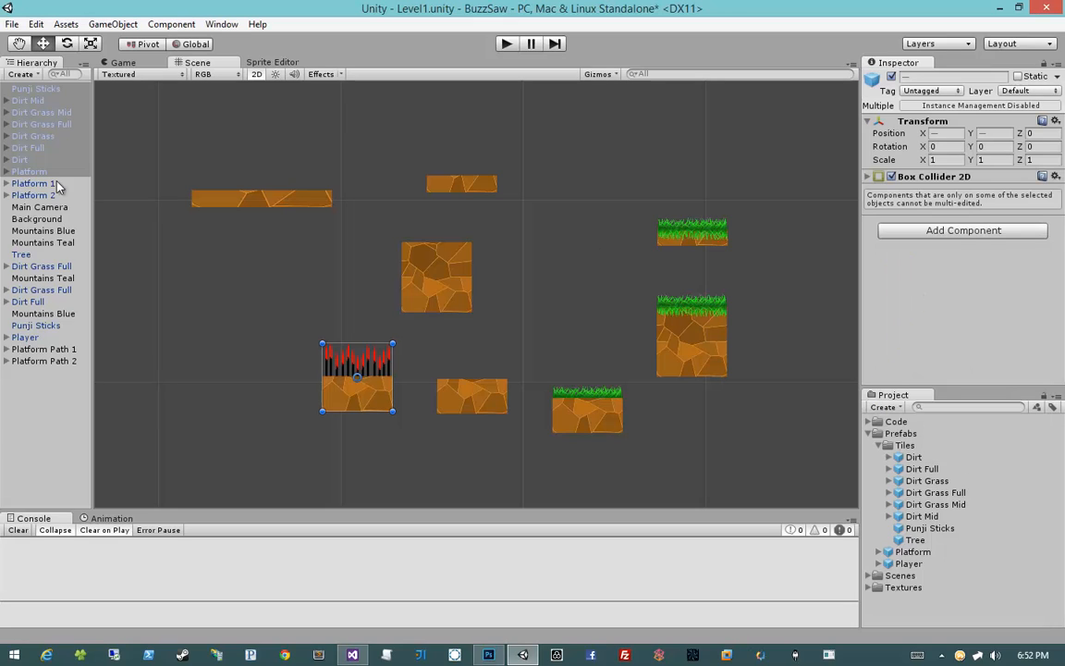
left_click(911, 176)
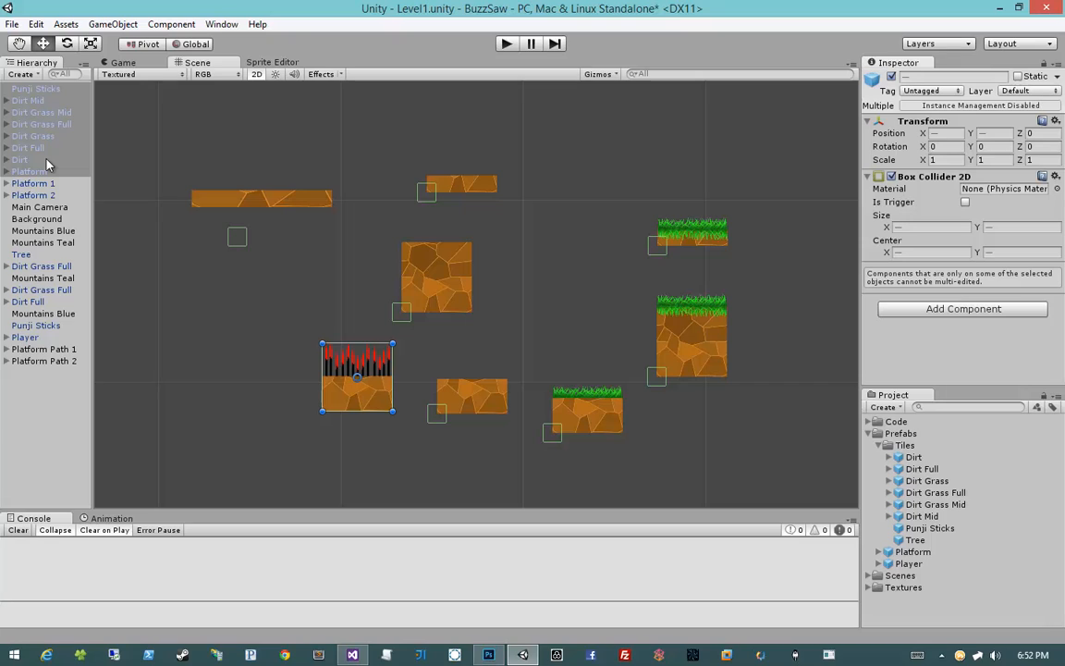
Expand the placed Dirt Full object and compare its collider-bearing parent with its child sprite, including their transforms and positions in the scene.
left_click(6, 148)
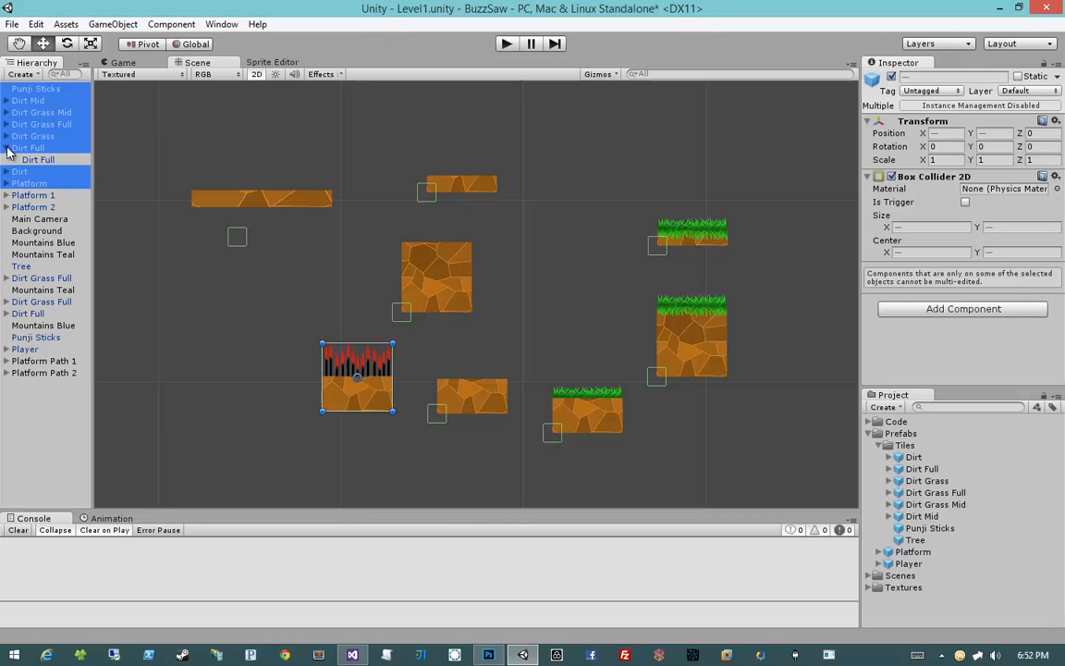
left_click(427, 289)
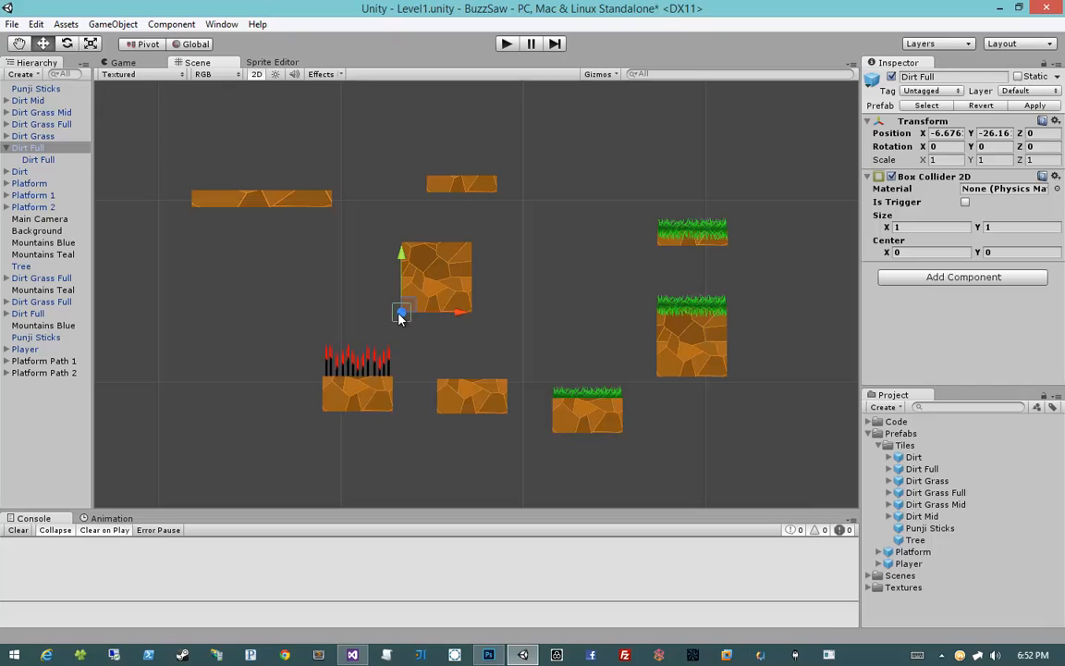
left_click(48, 147)
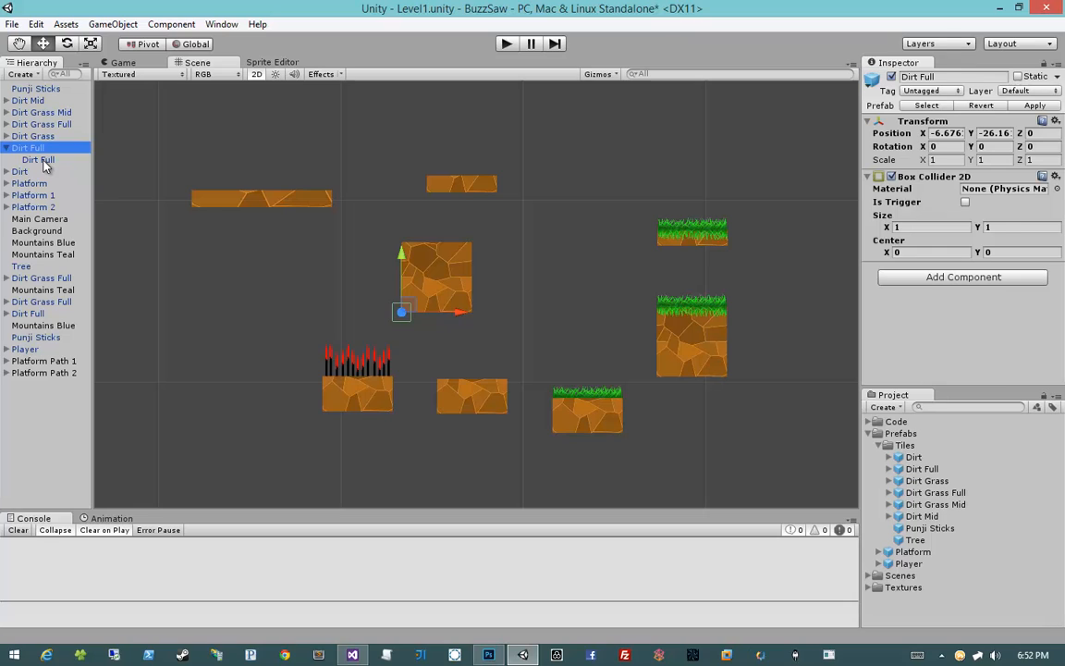
left_click(42, 162)
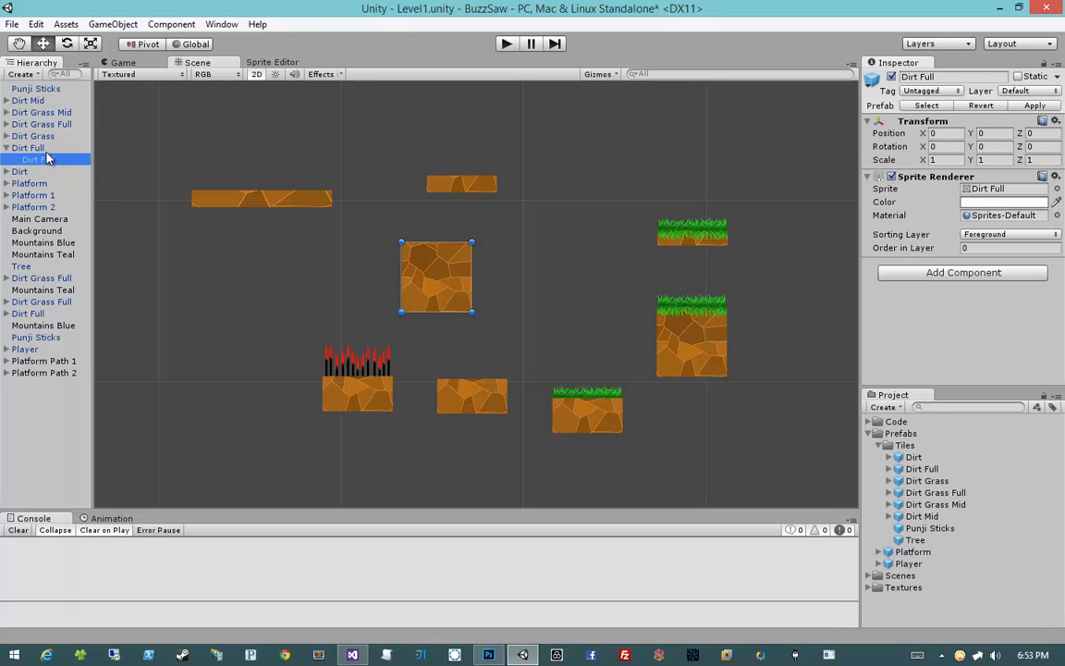
key("Up")
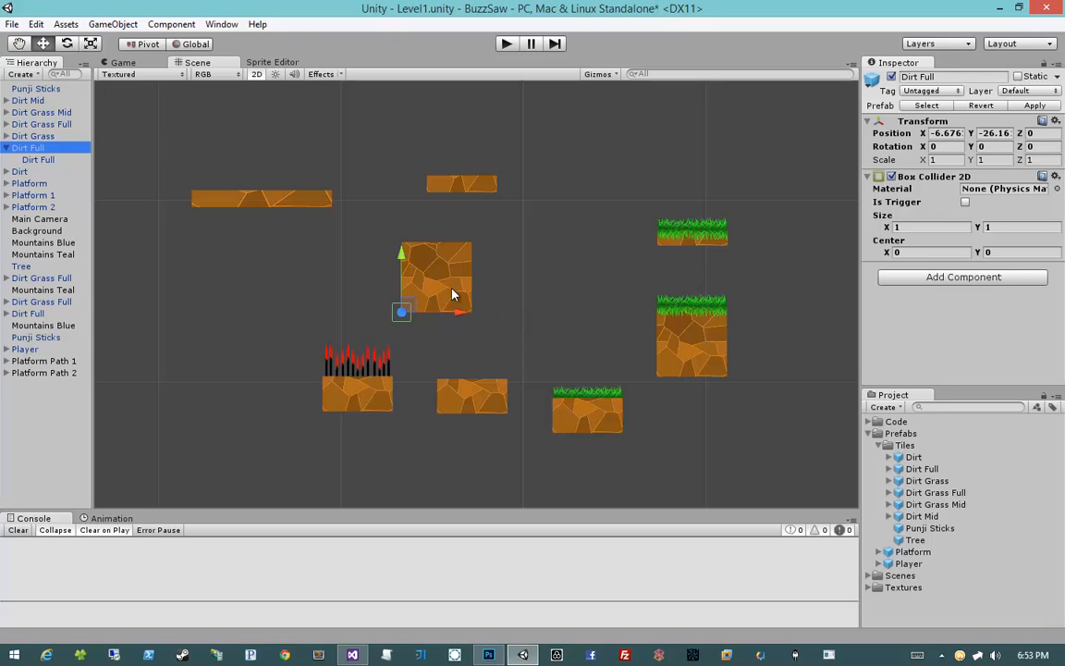
left_click(58, 161)
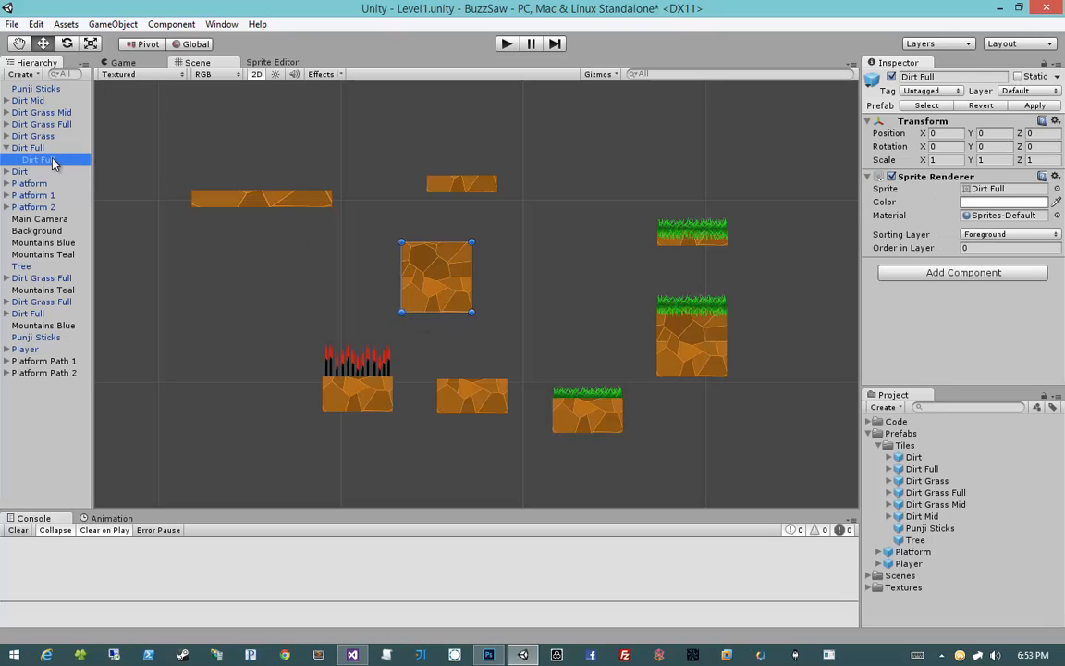
left_click(24, 151)
left_click(8, 149)
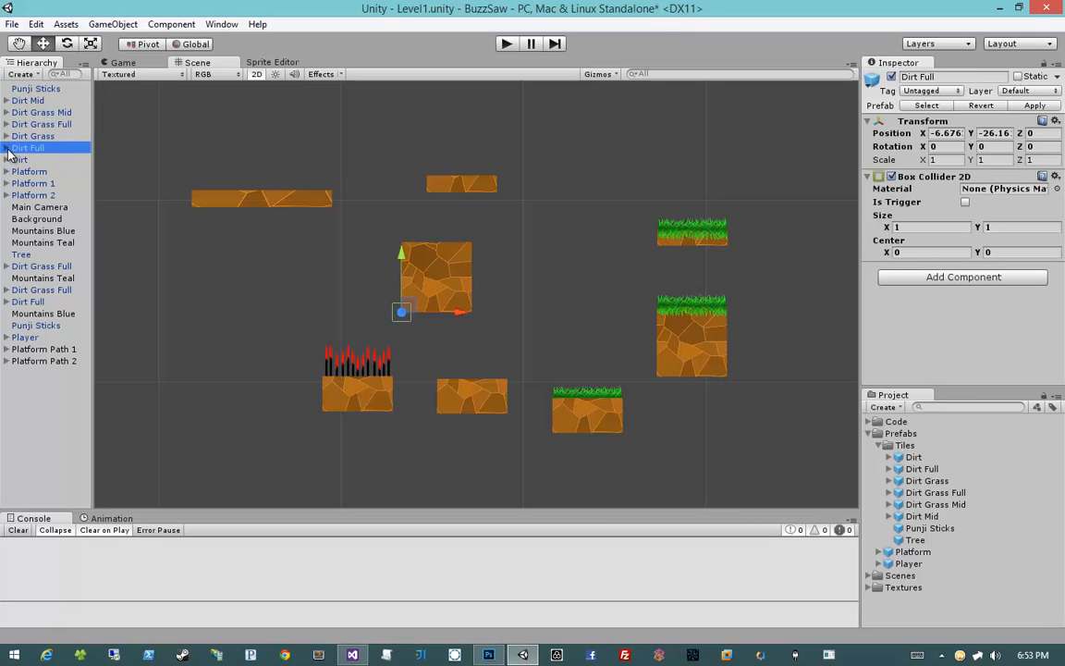
Shrink the placed Punji Sticks' Box Collider 2D to Size Y 3.26 with Center Y 1.7, keeping its width.
left_click(36, 88)
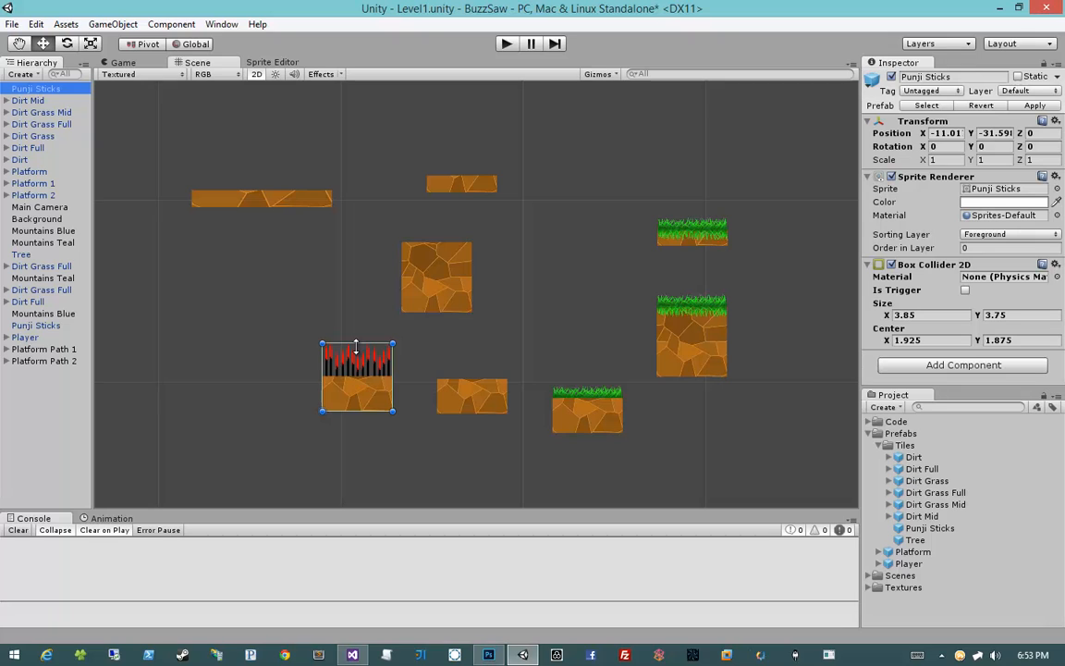
scroll(355, 347, "up", 8)
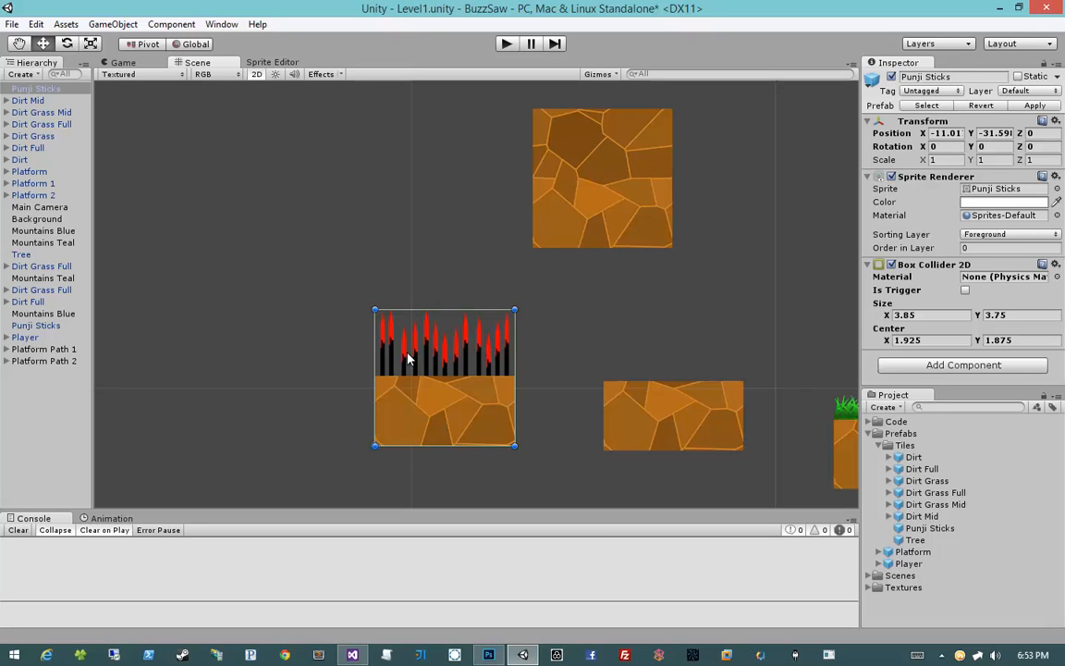
scroll(416, 365, "down", 7)
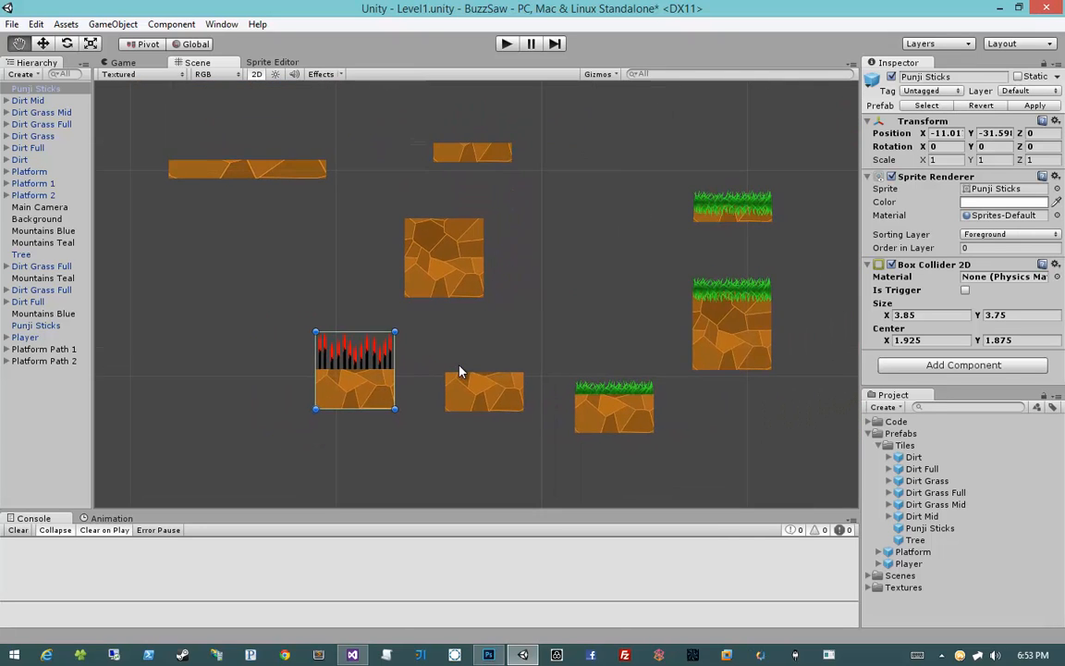
scroll(460, 372, "down", 2)
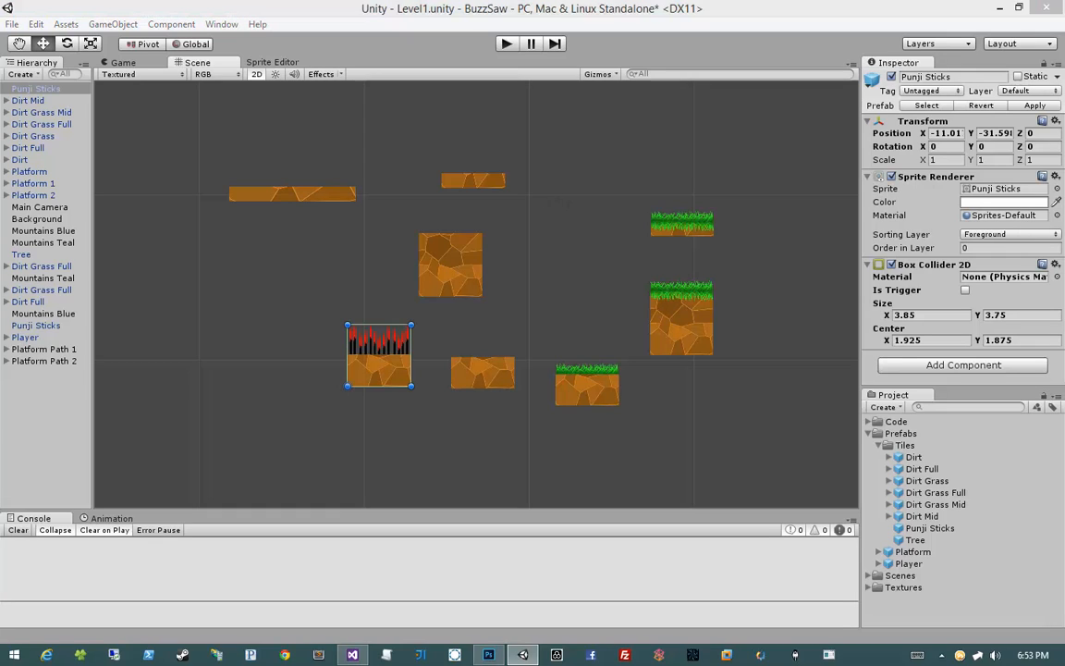
middle_click_drag(364, 356, 429, 335)
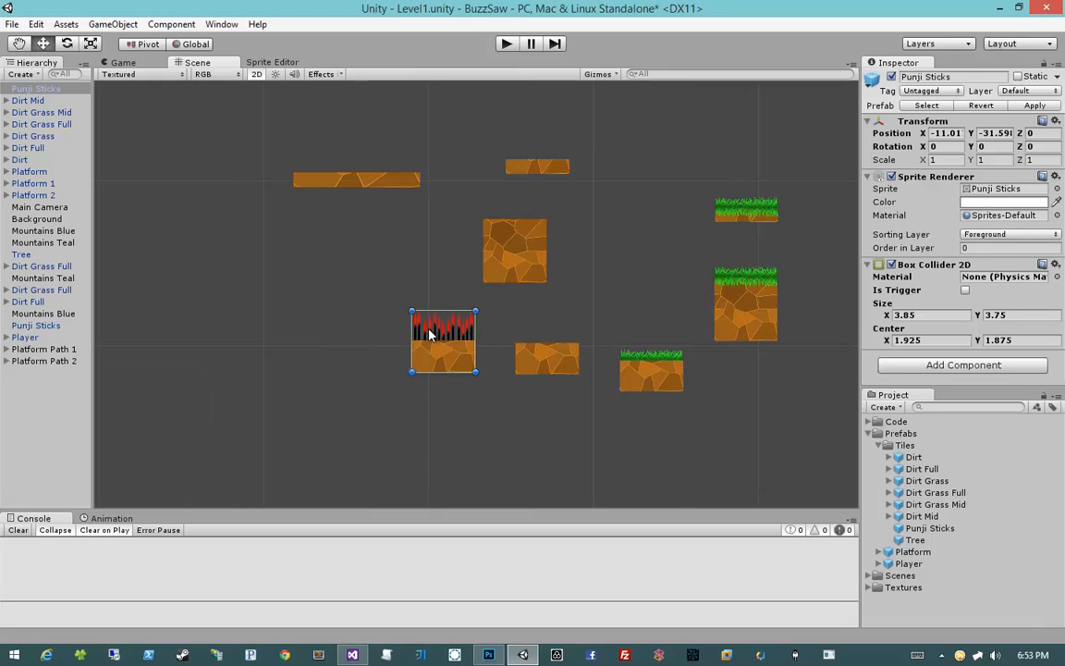
scroll(429, 334, "up", 4)
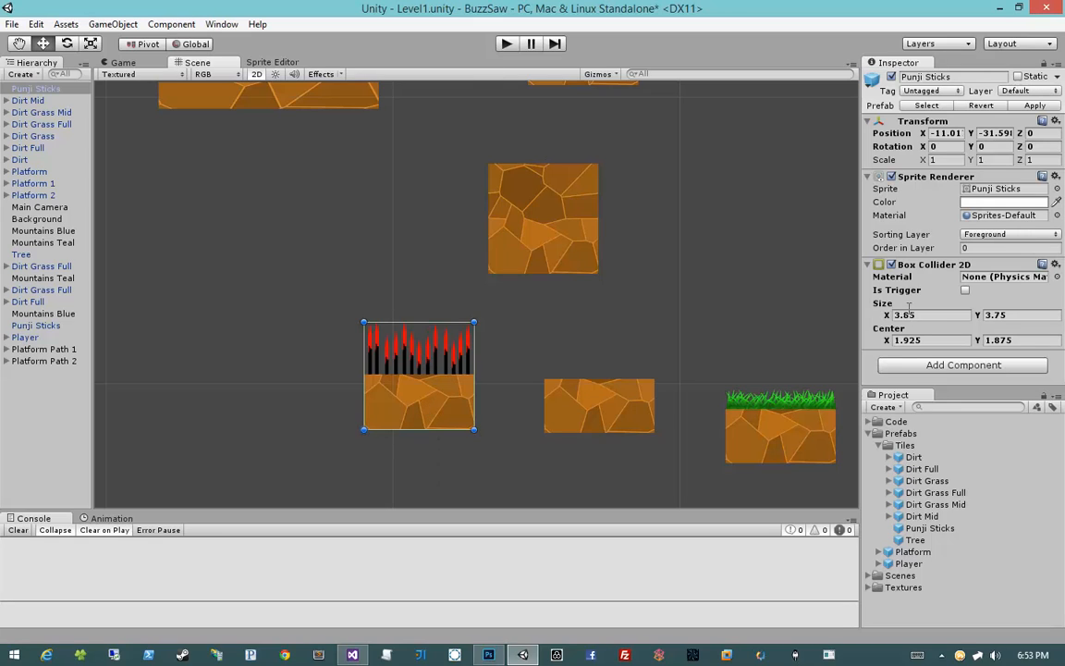
left_click_drag(978, 317, 883, 319)
key("ctrl+z")
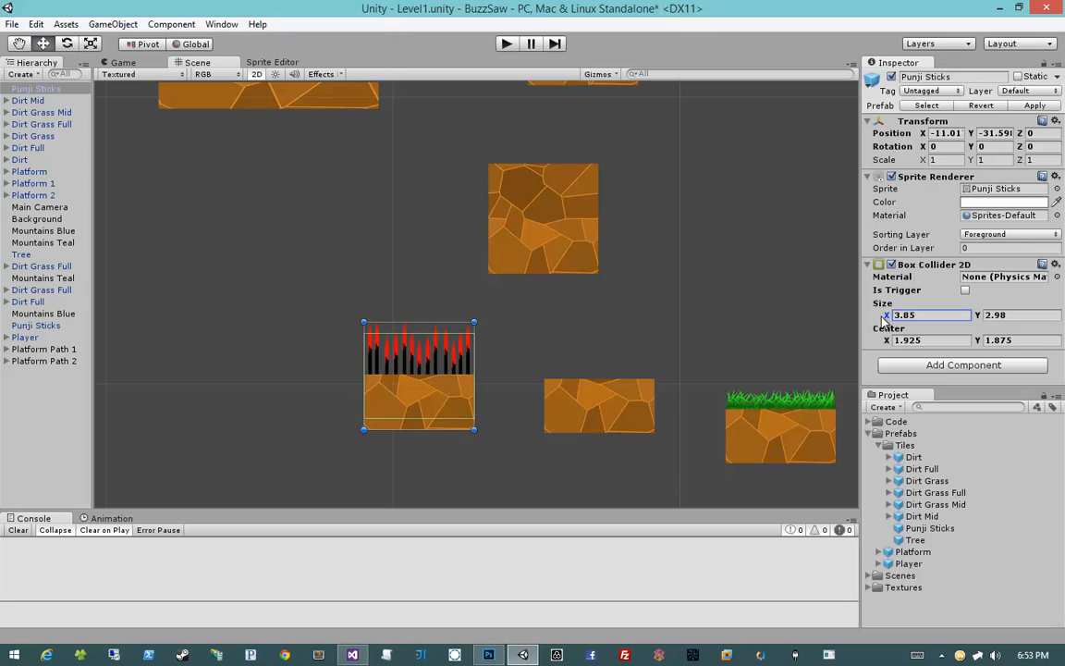
left_click(885, 341)
left_click_drag(886, 342, 813, 342)
key("ctrl+z")
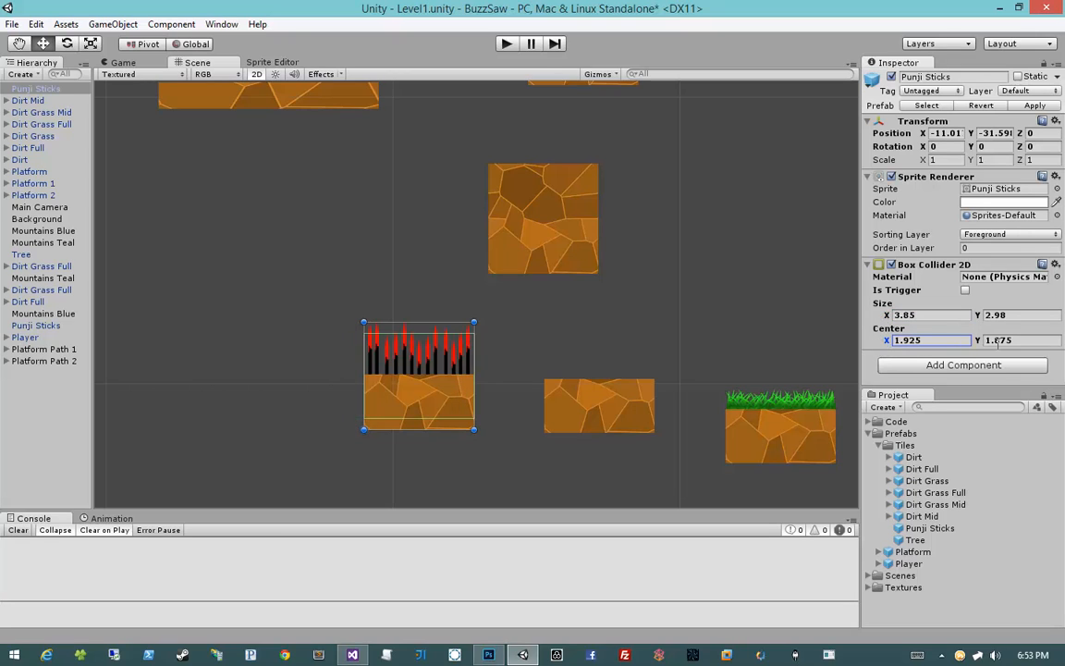
mouse_move(977, 340)
left_mouse_down()
mouse_move(992, 315)
mouse_move(985, 342)
left_mouse_up()
left_click(985, 342)
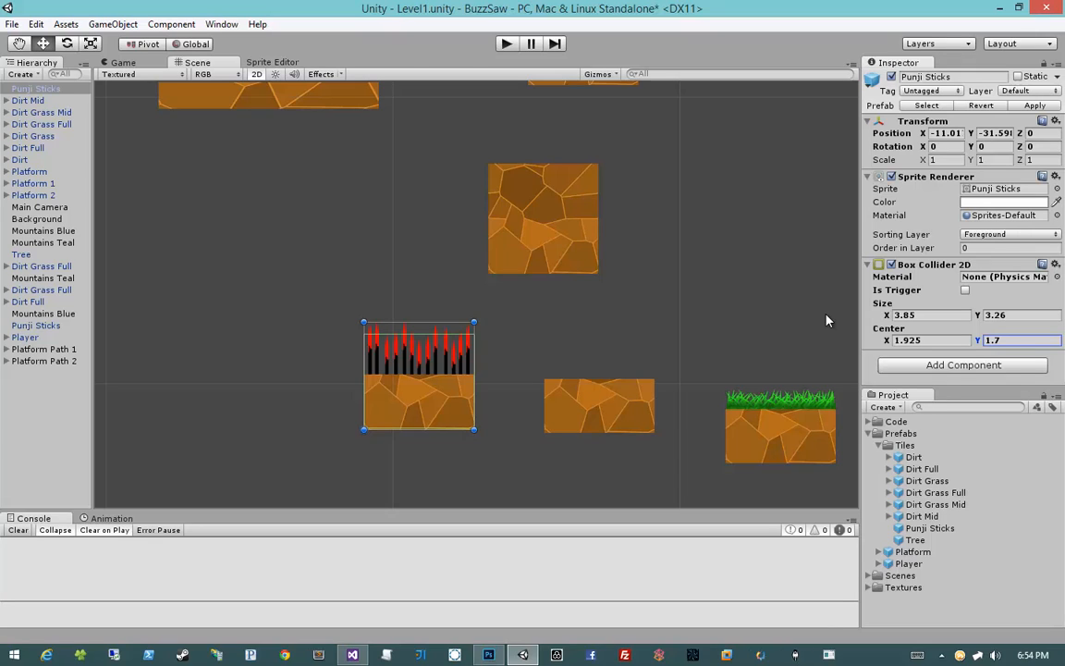
Make the Punji Sticks collider a trigger on the Platforms layer and apply the changes to its prefab.
left_click(966, 290)
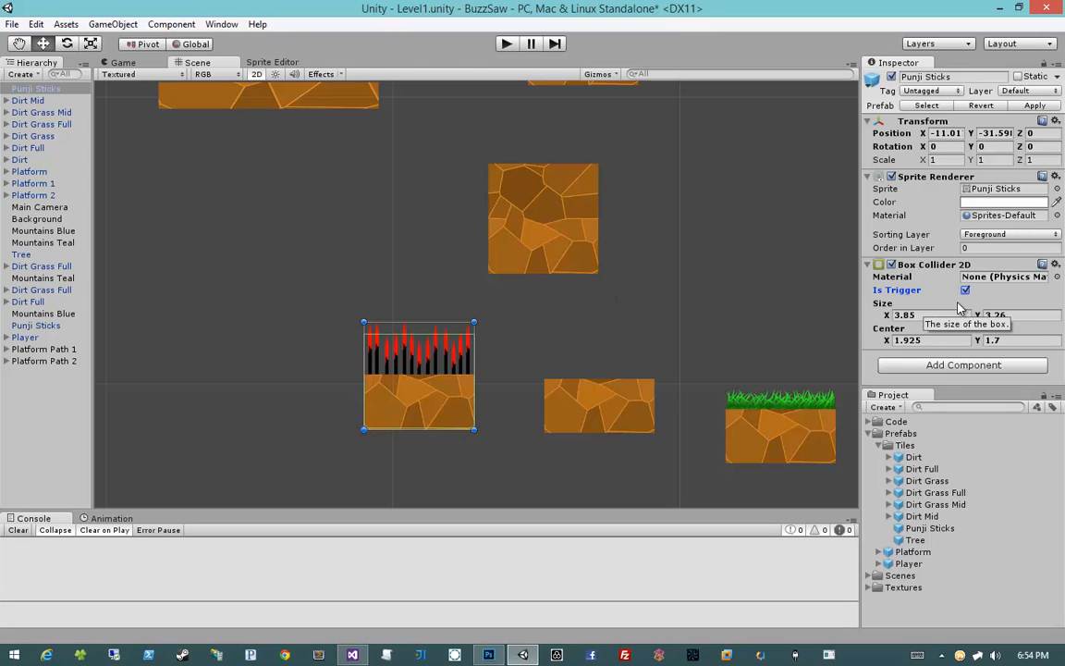
left_click(1015, 91)
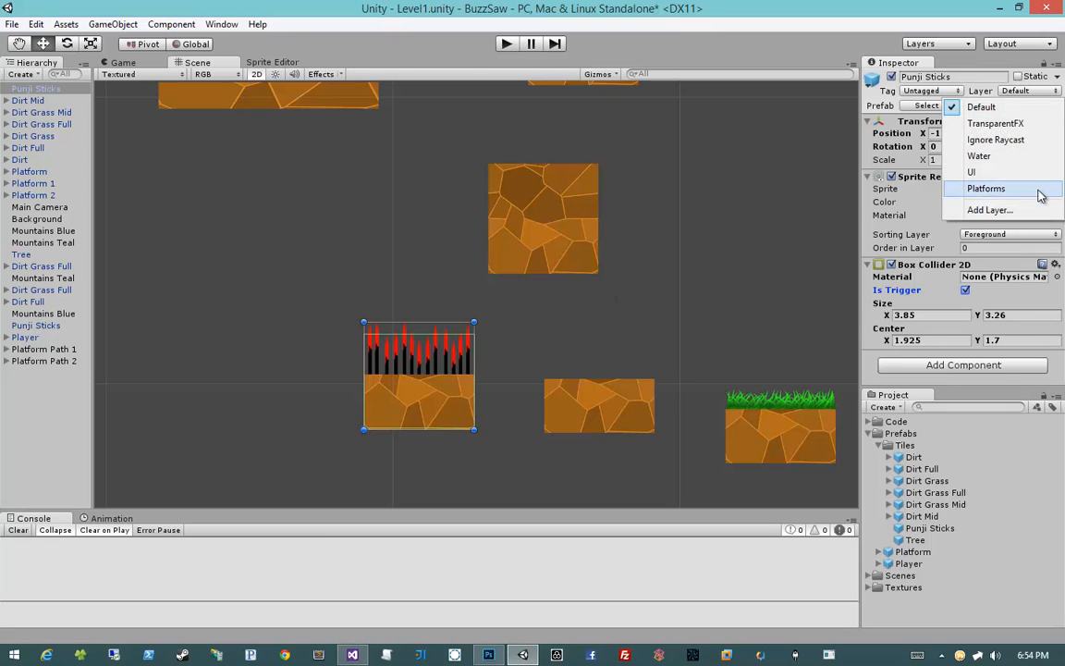
left_click(987, 189)
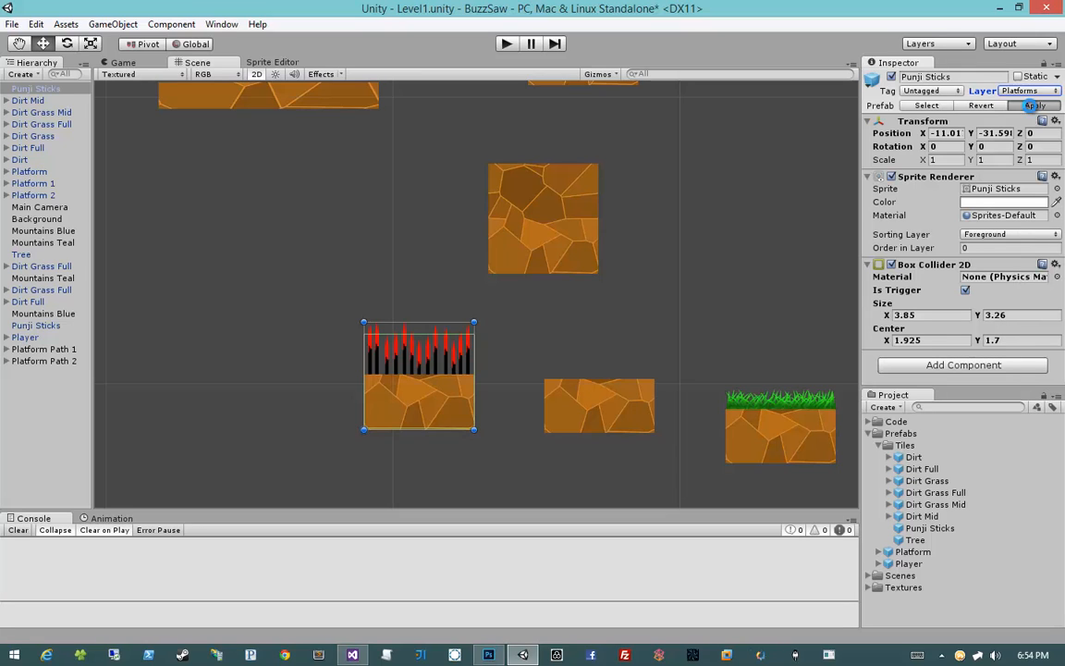
Inspect the Punji Sticks instance in the level to check its layer and collider settings against the prefab.
scroll(483, 364, "down", 5)
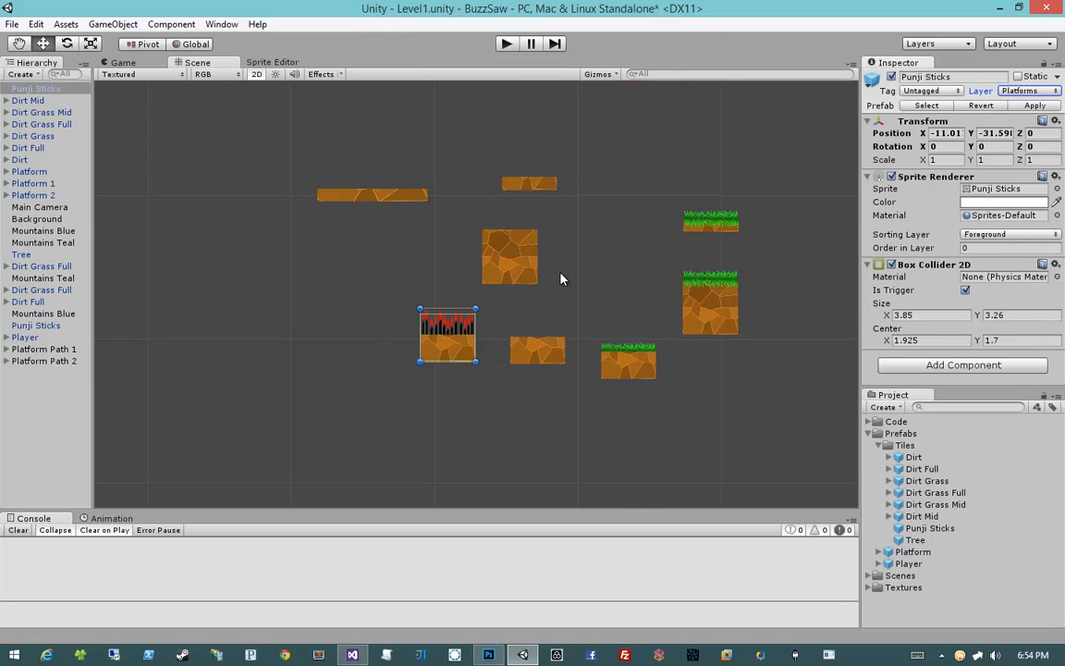
scroll(509, 350, "down", 12)
middle_click_drag(637, 133, 553, 194)
scroll(553, 194, "up", 6)
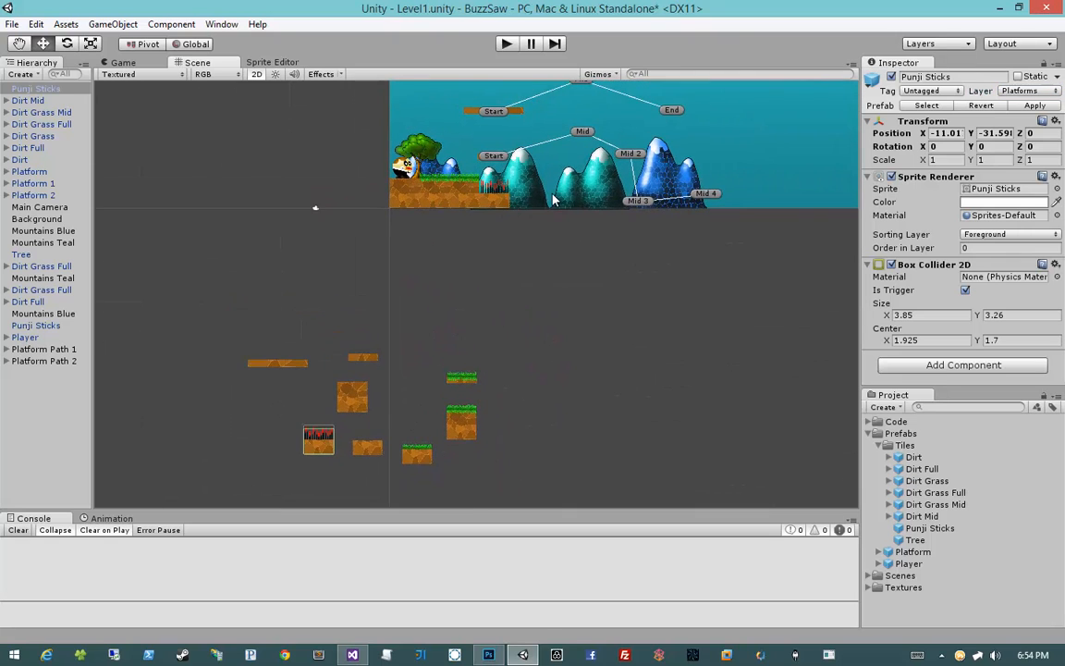
left_click(492, 175)
scroll(497, 231, "up", 7)
middle_click_drag(497, 232, 514, 375)
scroll(483, 334, "up", 8)
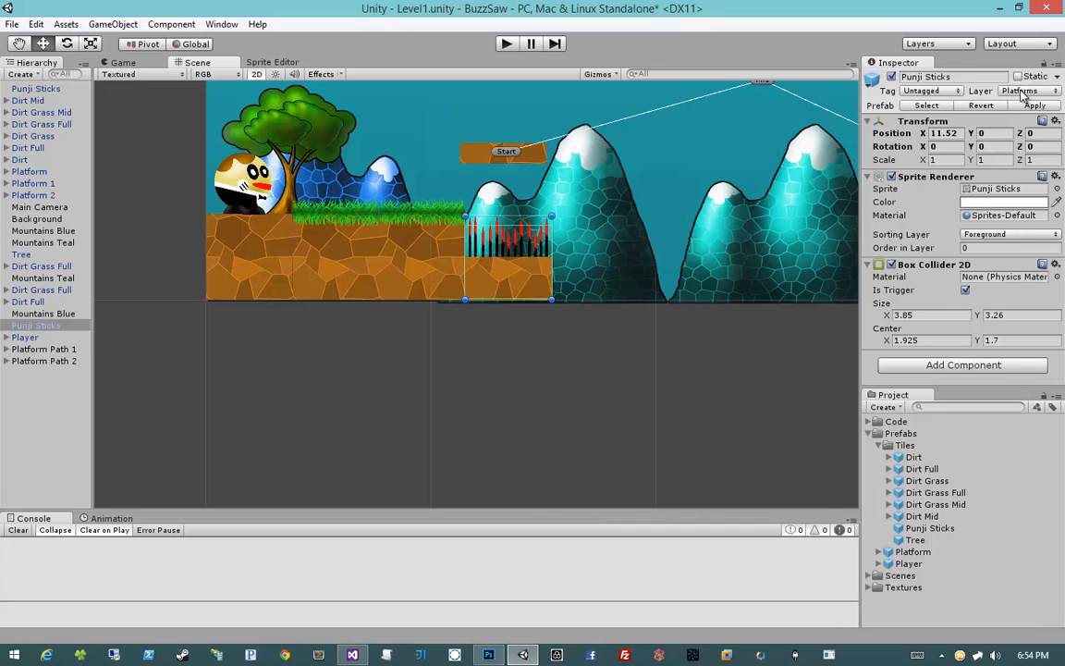
Delete the temporary Punji Sticks object placed below the level among the other tiles.
middle_click_drag(429, 467, 549, 290)
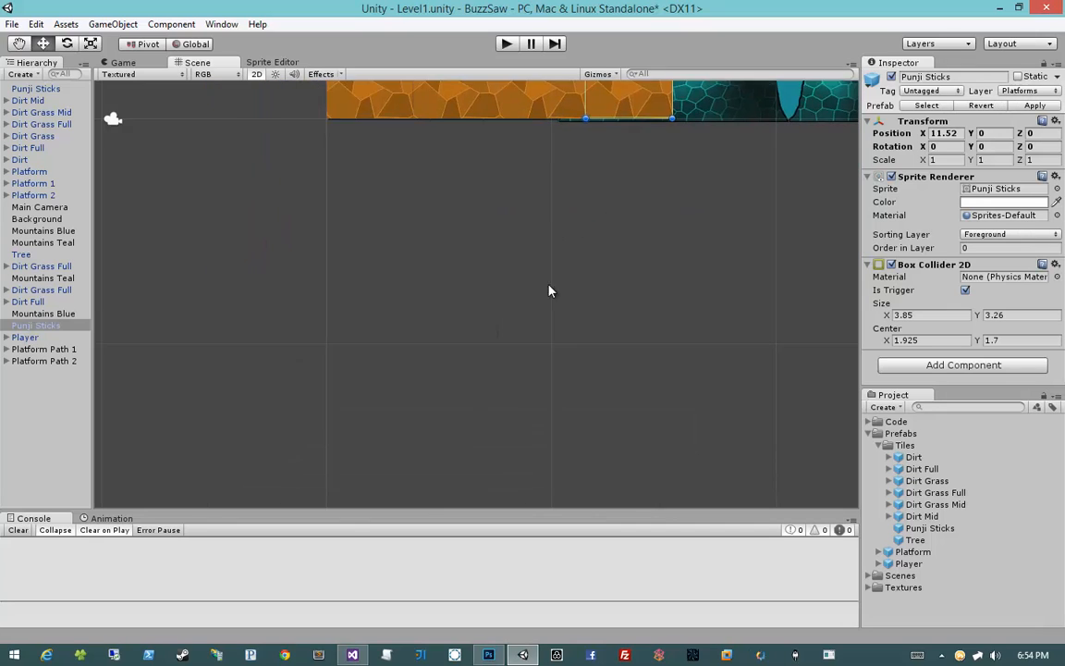
middle_click_drag(504, 432, 549, 294)
scroll(549, 295, "down", 12)
middle_click_drag(461, 381, 545, 296)
left_click(373, 423)
scroll(558, 278, "down", 3)
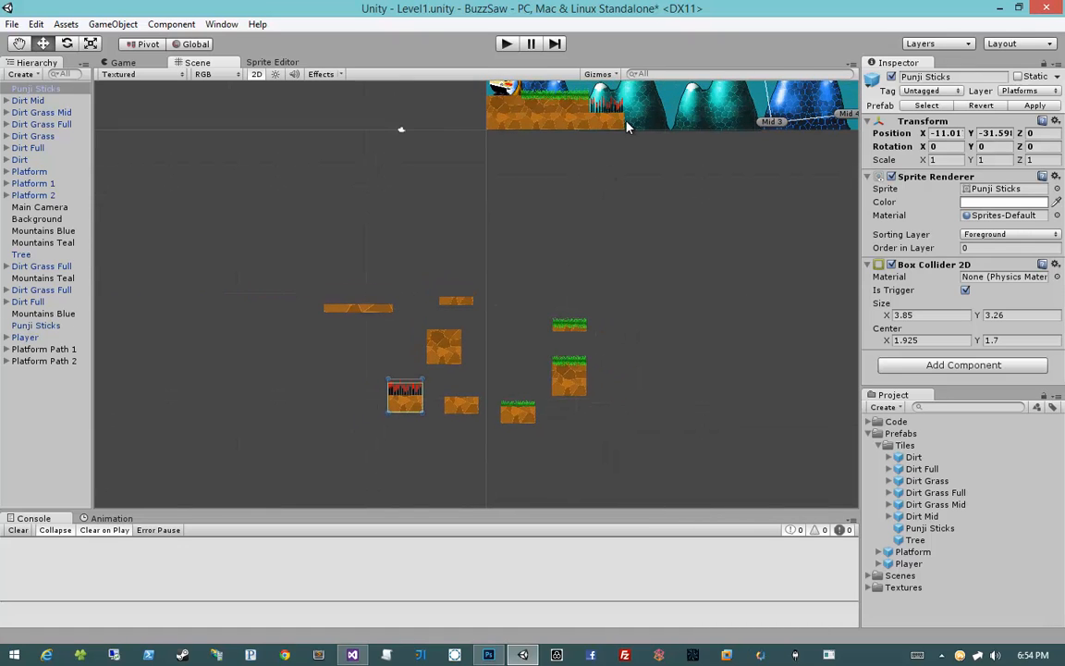
scroll(466, 379, "up", 4)
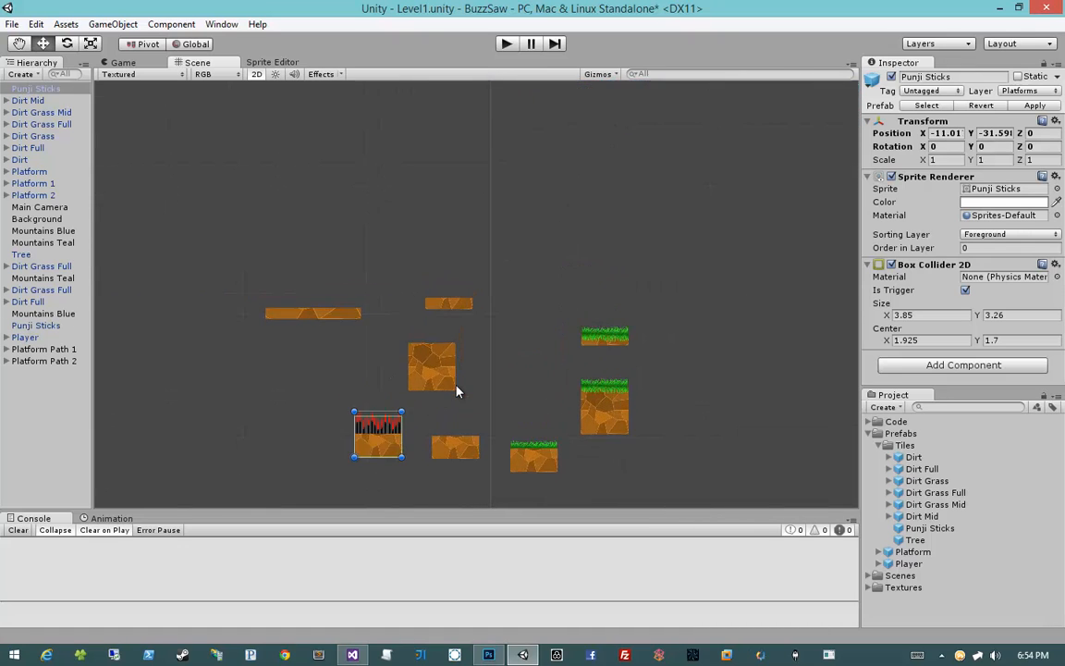
middle_click_drag(503, 385, 554, 264)
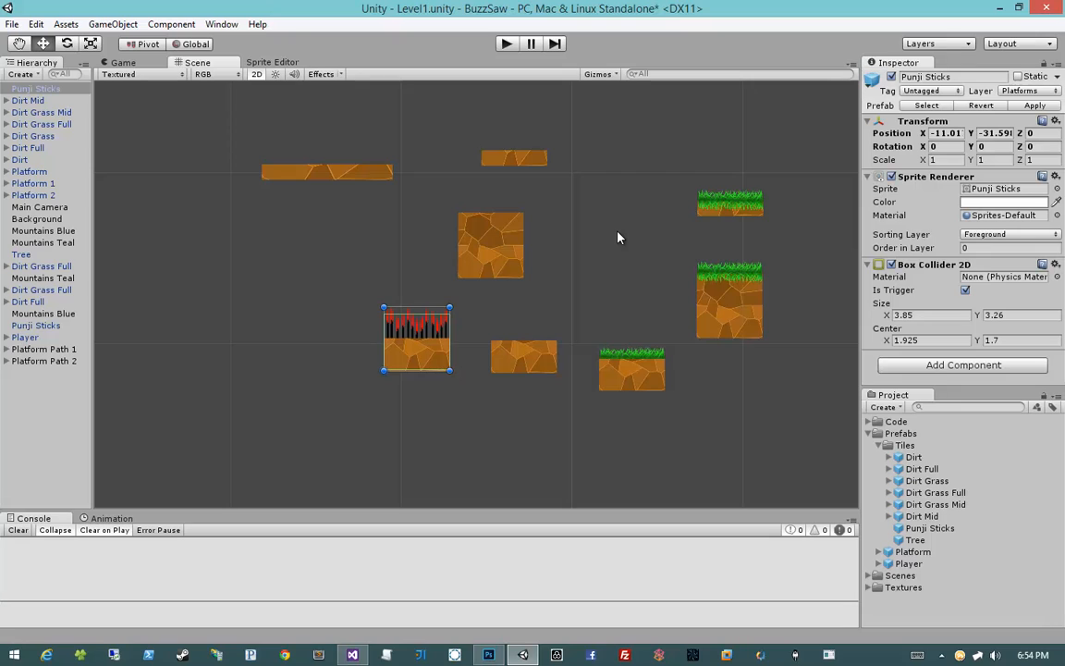
left_click(350, 411)
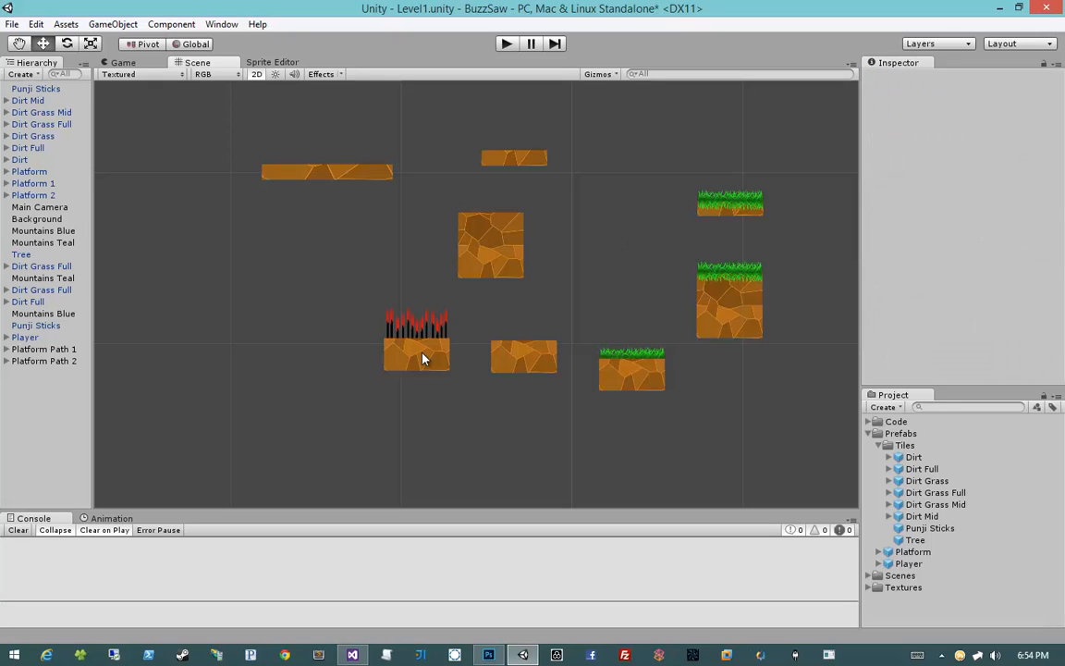
left_click(424, 357)
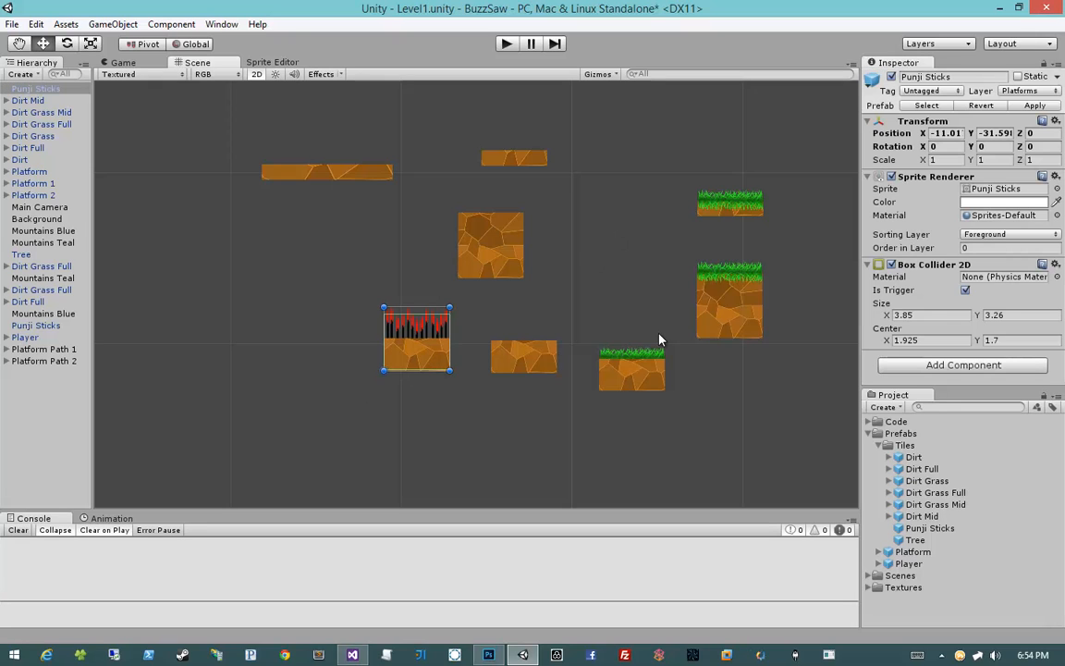
key("Delete")
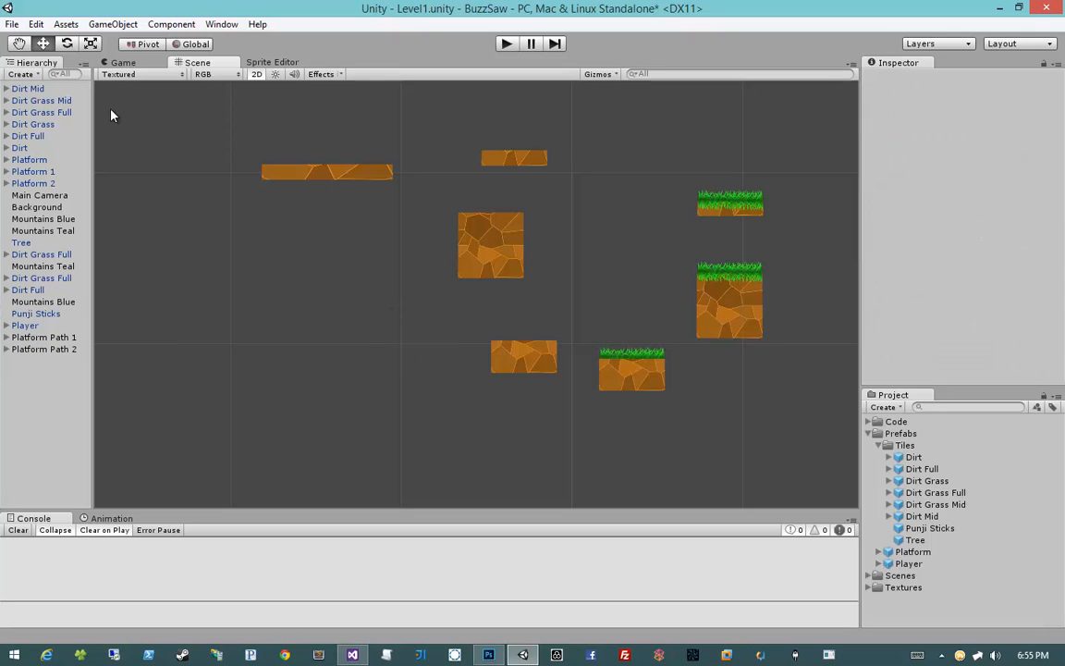
Set the Box Collider 2D size of the placed Dirt Mid to X 1.76 and Y 0.84.
left_click(57, 90)
key("f")
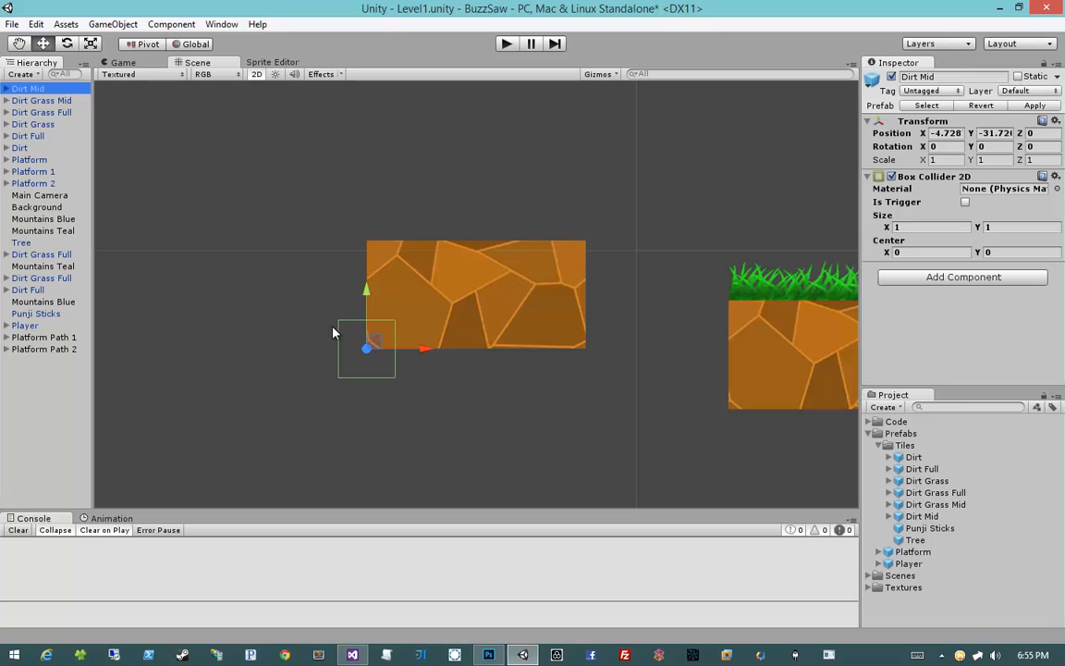
left_click(907, 230)
type("1.76")
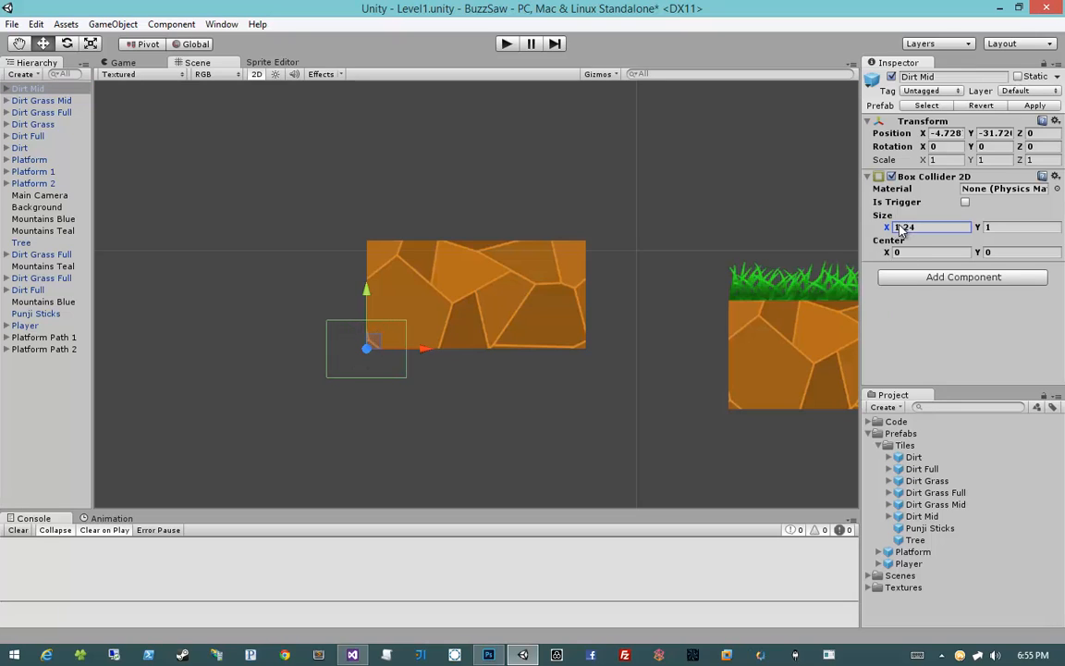
left_click(981, 230)
type("0.96")
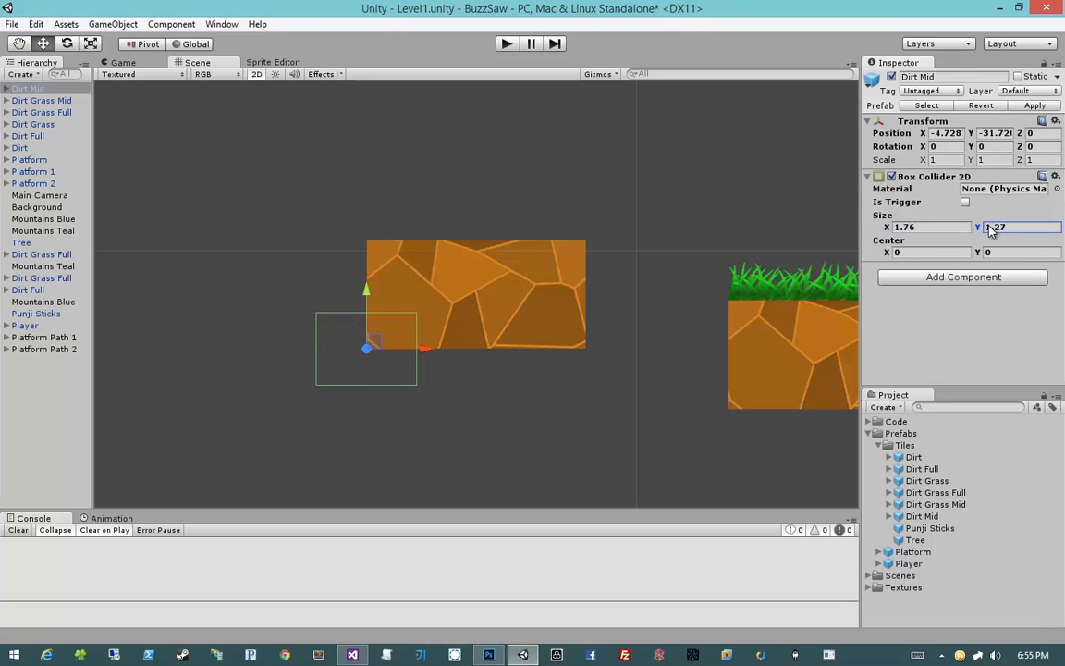
key("BackSpace")
key("BackSpace")
type("84")
Set the Dirt Mid collider's Center Y to 1.
left_click(984, 253)
type("0.82")
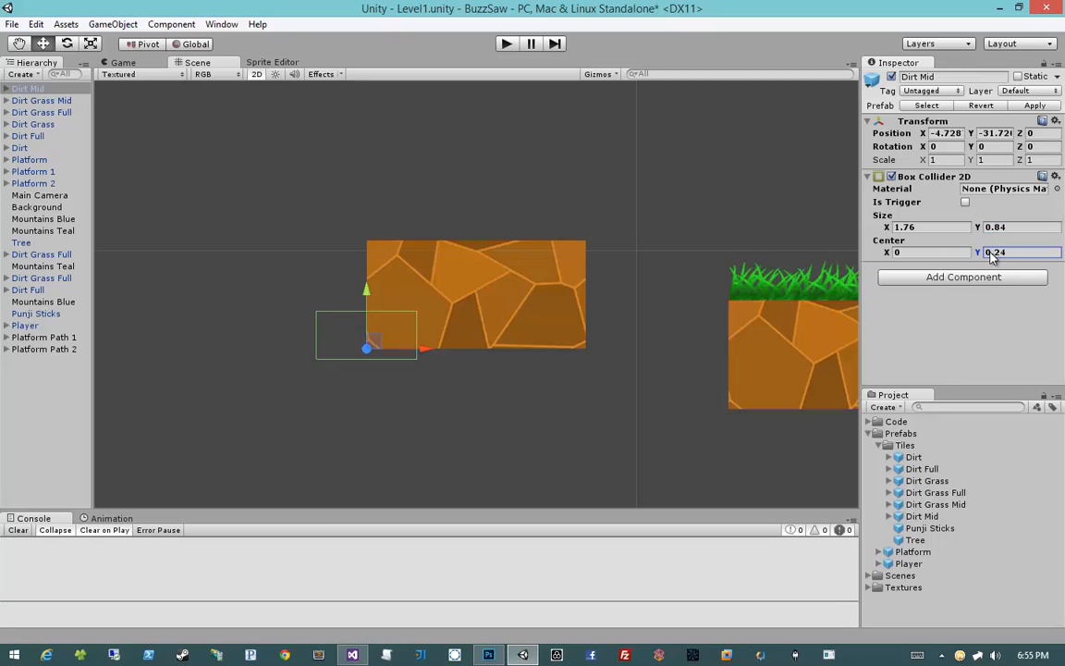
left_click_drag(1006, 256, 1007, 252)
double_click(1005, 252)
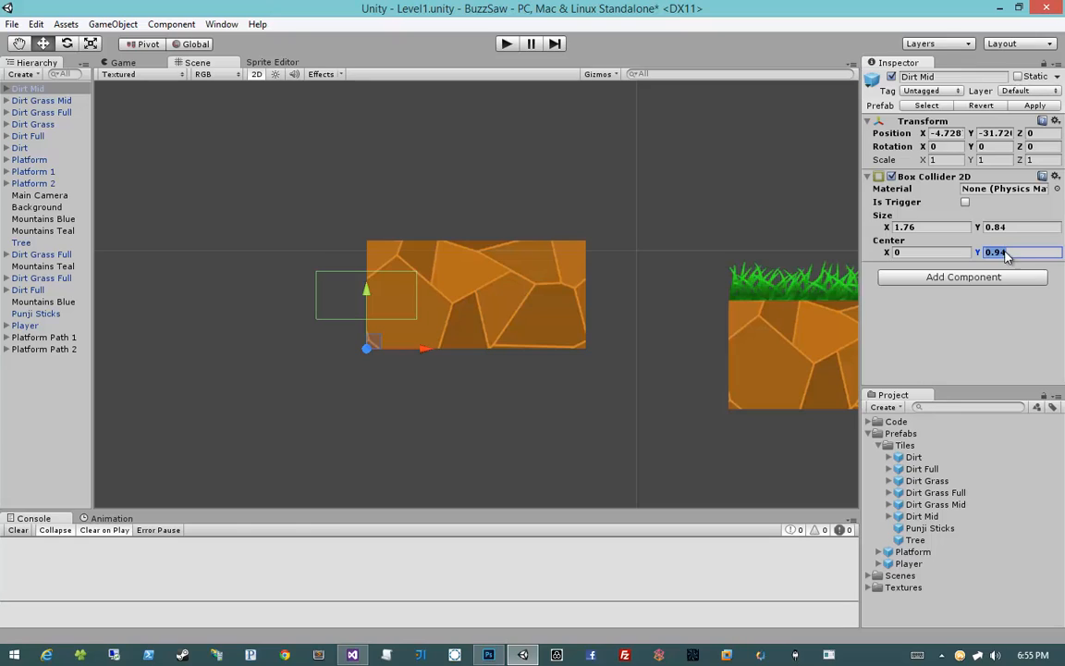
type("1")
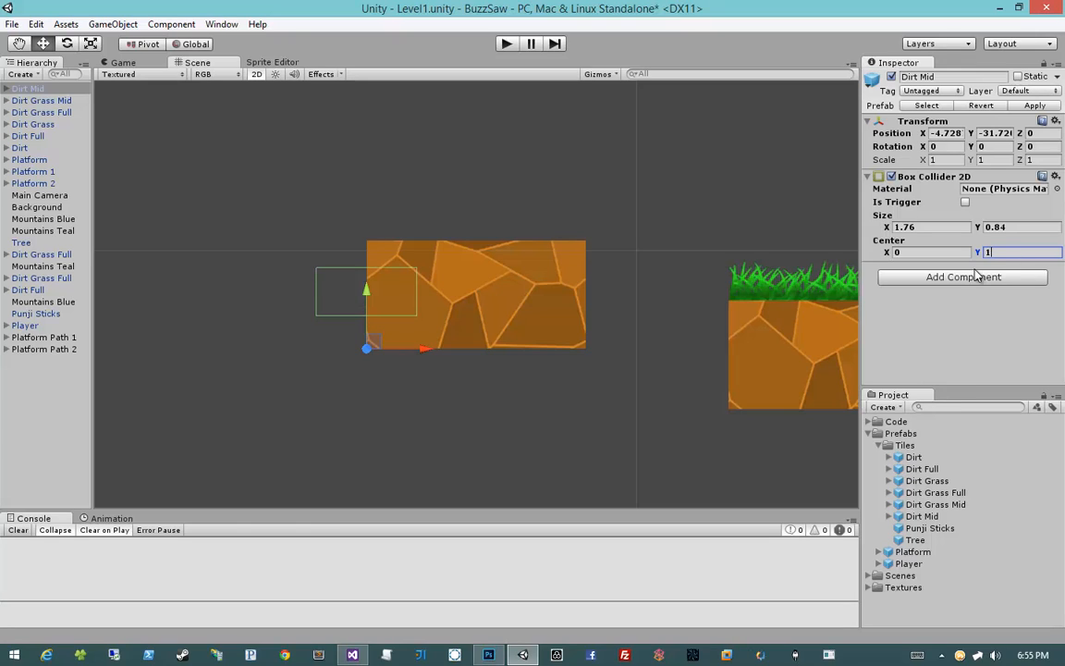
Set the Dirt Mid collider's Center X to 2 and its Size X to 3.8.
double_click(901, 252)
type("0.6")
left_click_drag(896, 252, 928, 254)
left_click(928, 254)
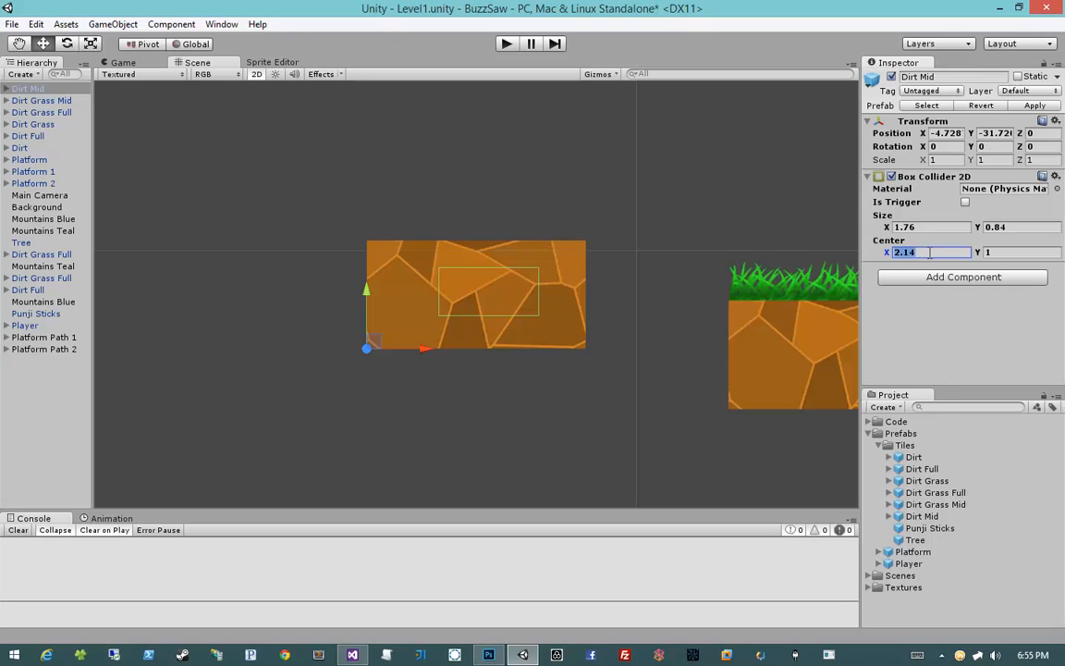
type("2")
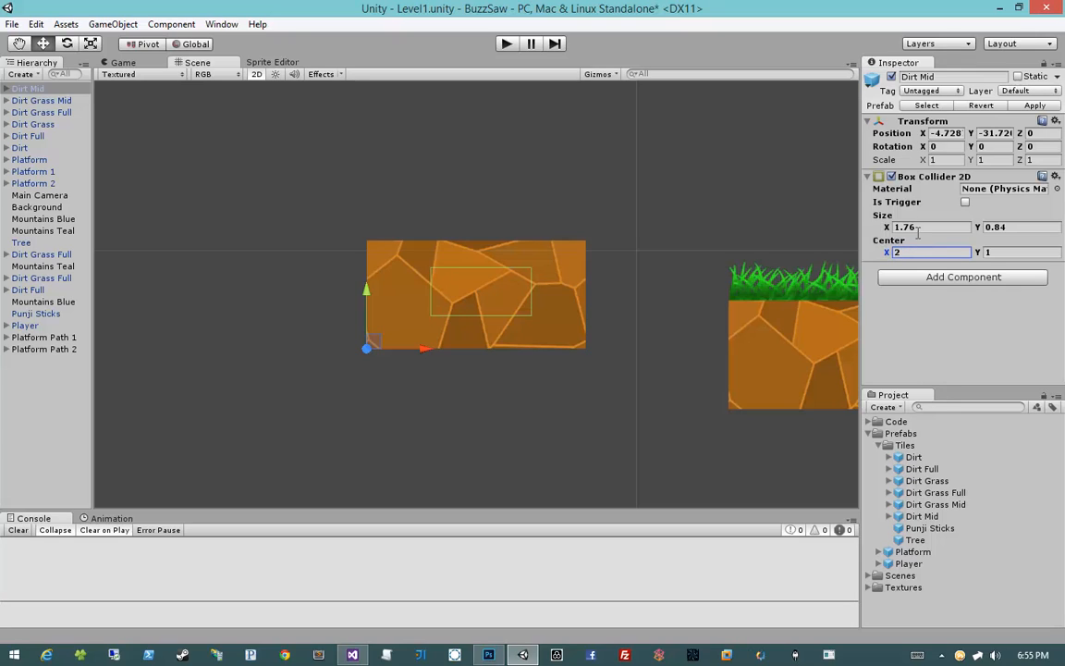
left_click_drag(885, 228, 945, 228)
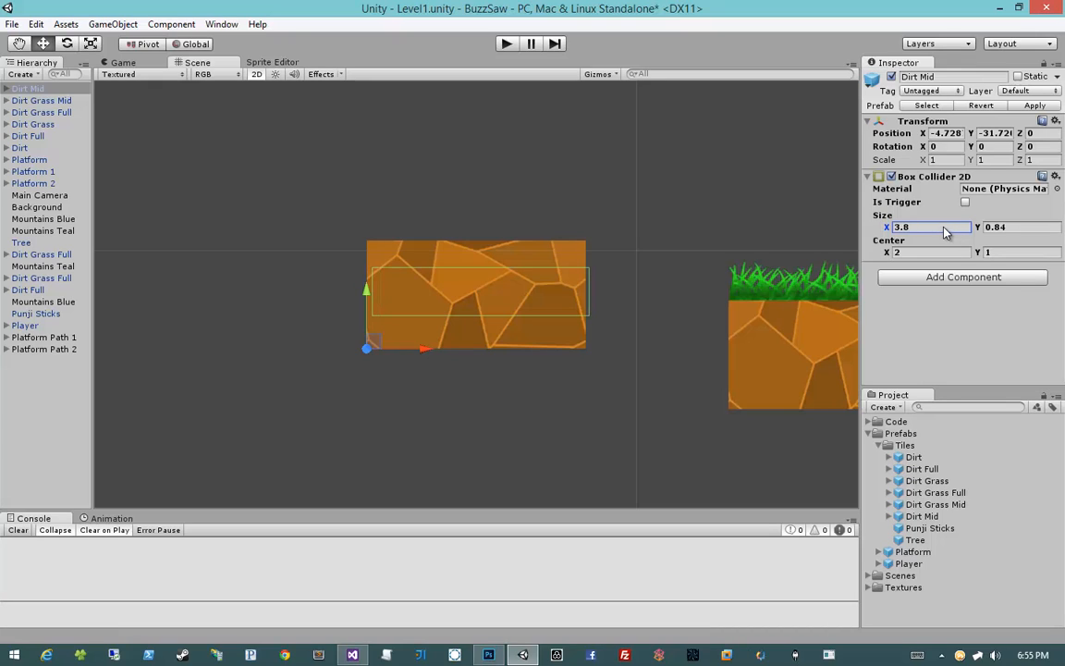
Shift the Dirt Mid collider sideways to line up with the tile by setting its Center X to 1.9.
left_click(883, 252)
left_click_drag(884, 251, 885, 255)
left_click_drag(885, 255, 883, 255)
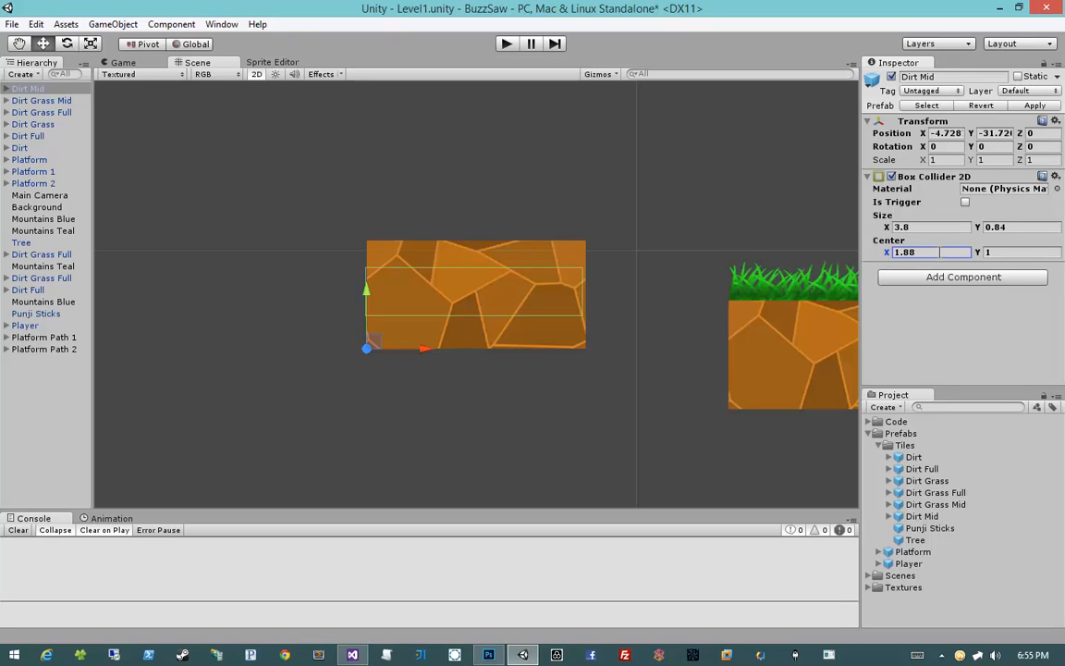
type("1.8")
key("BackSpace")
type("9")
Try a Size X of 3.9 and a Center X of 1.95 on the Dirt Mid collider, returning to 3.8 and 1.9.
left_click(938, 226)
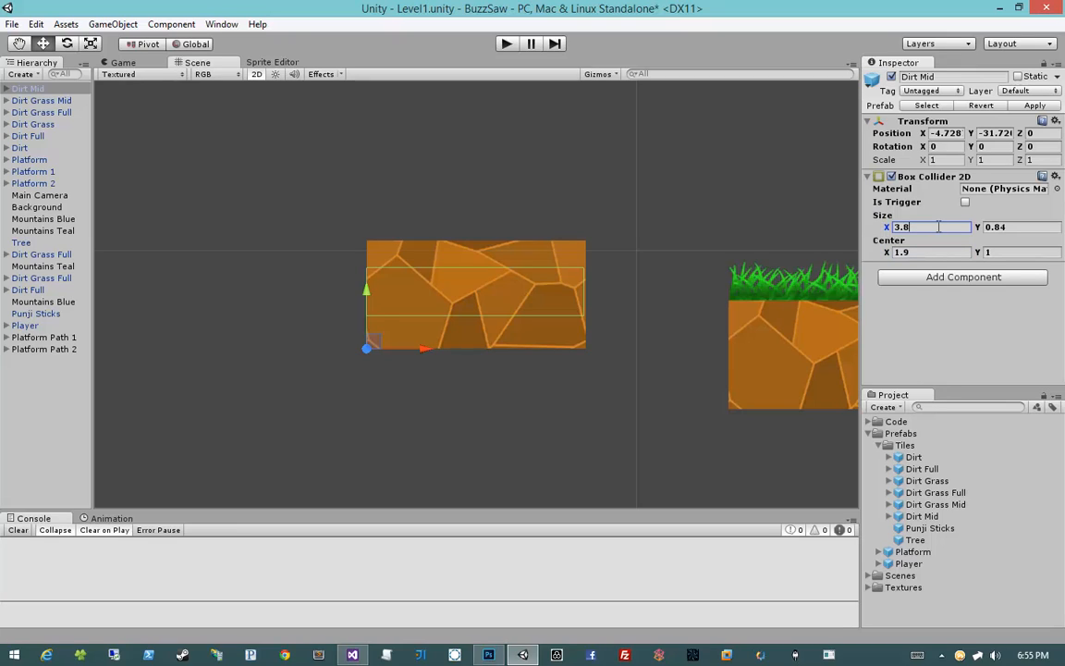
type("3.9")
key("BackSpace")
type("8")
left_click(928, 252)
type("5")
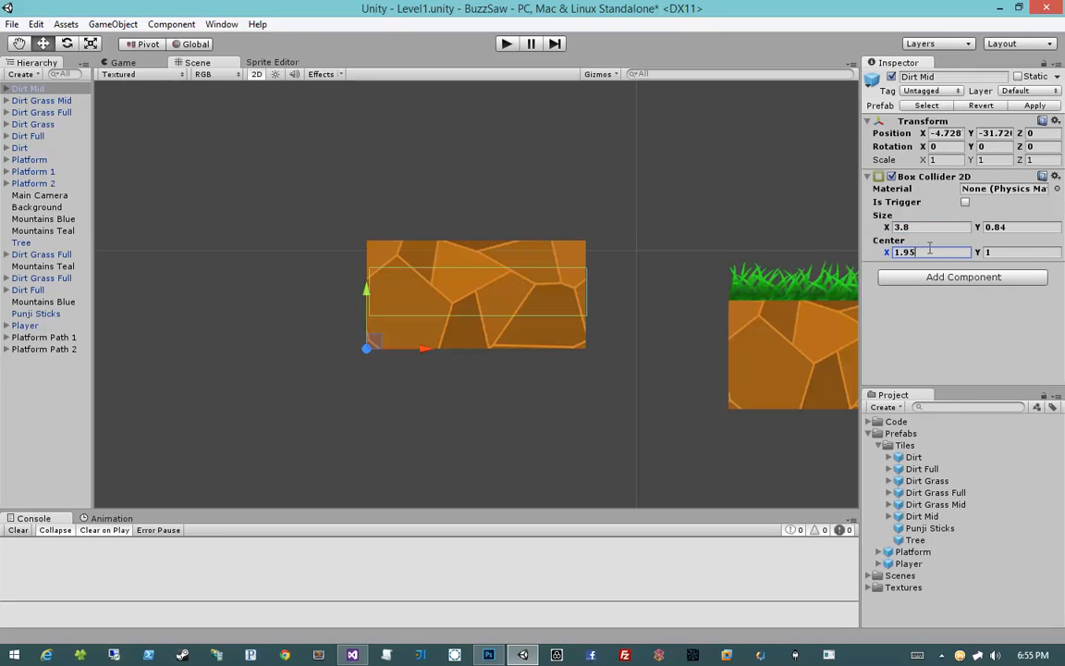
key("BackSpace")
type("3")
key("BackSpace")
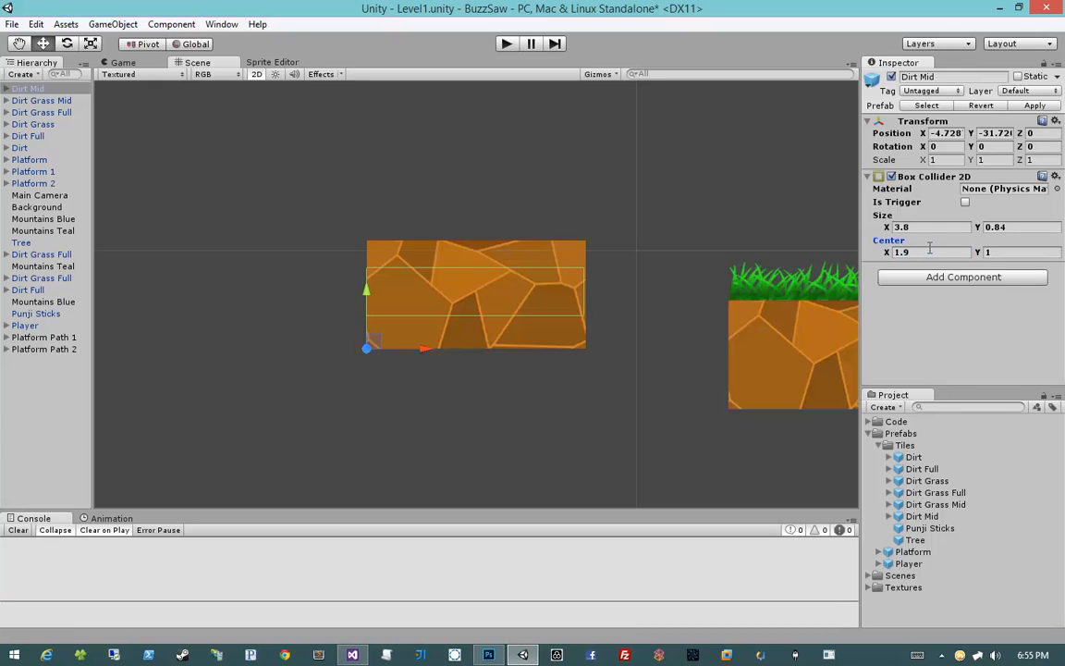
Widen the Dirt Mid collider to Size X 3.9 and shift its Center X to 1.94.
left_click(932, 228)
key("BackSpace")
type("9")
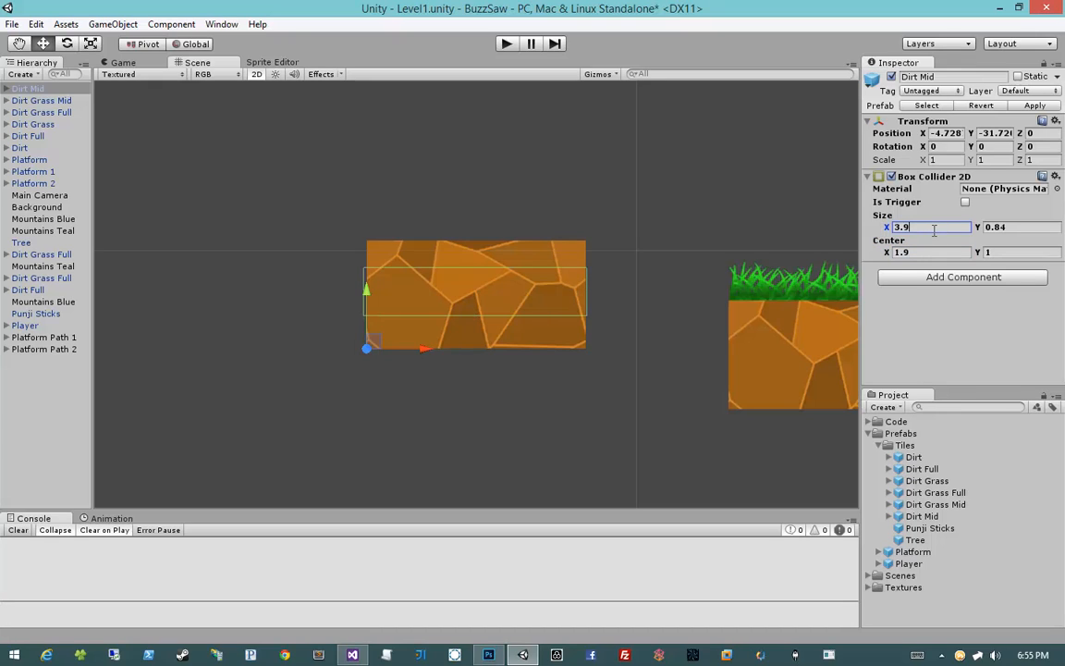
left_click_drag(886, 252, 889, 260)
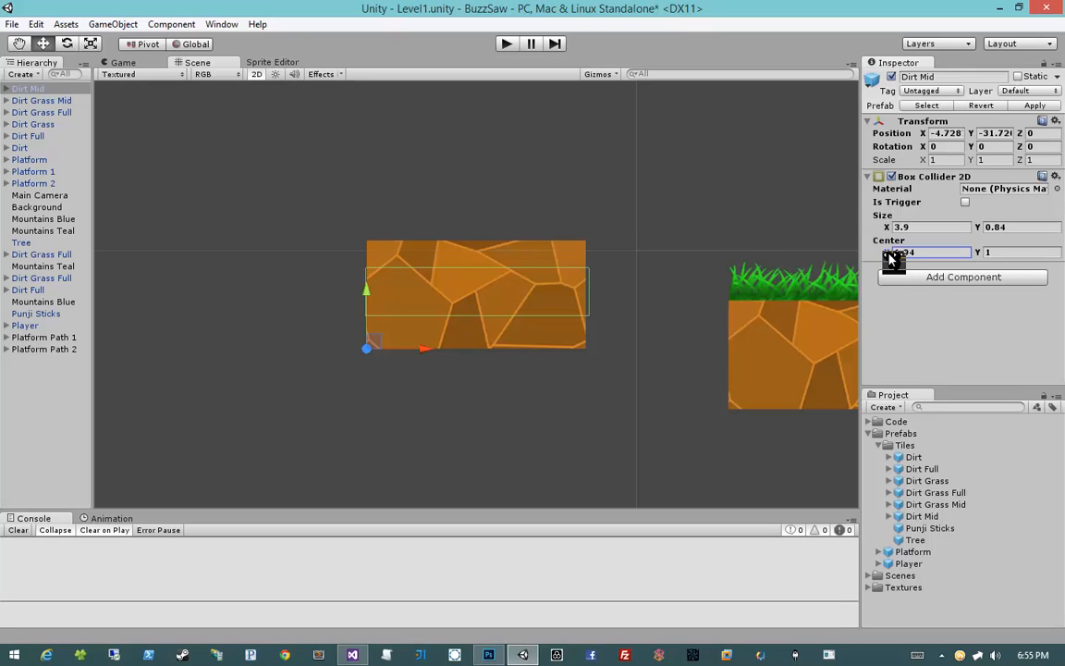
Fit the Dirt Mid collider to the tile's width with Center X 1.92 and Size X 3.84.
left_click(944, 252)
type("5")
key("BackSpace")
type("1")
key("BackSpace")
type("2")
left_click(948, 226)
key("BackSpace")
type("89")
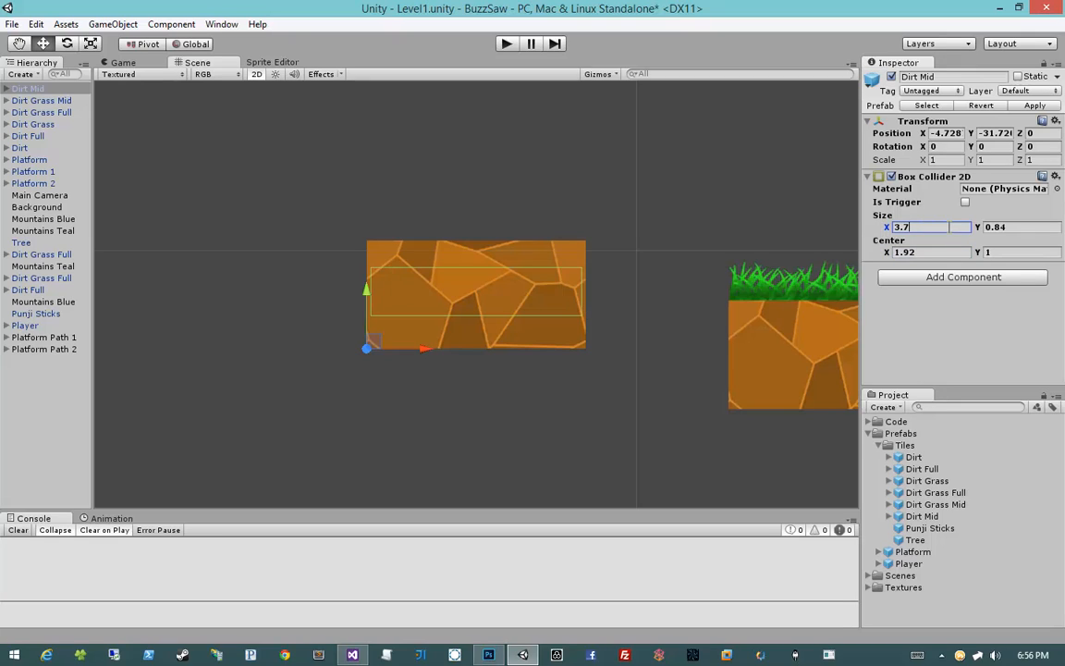
key("BackSpace")
type("4")
Fit the Dirt Mid collider to the tile's height with Size Y 1.87 and Center Y 0.97.
left_click(987, 231)
type("1.24")
mouse_move(989, 230)
left_mouse_down()
mouse_move(998, 230)
mouse_move(977, 258)
mouse_move(981, 229)
left_mouse_up()
left_click(978, 229)
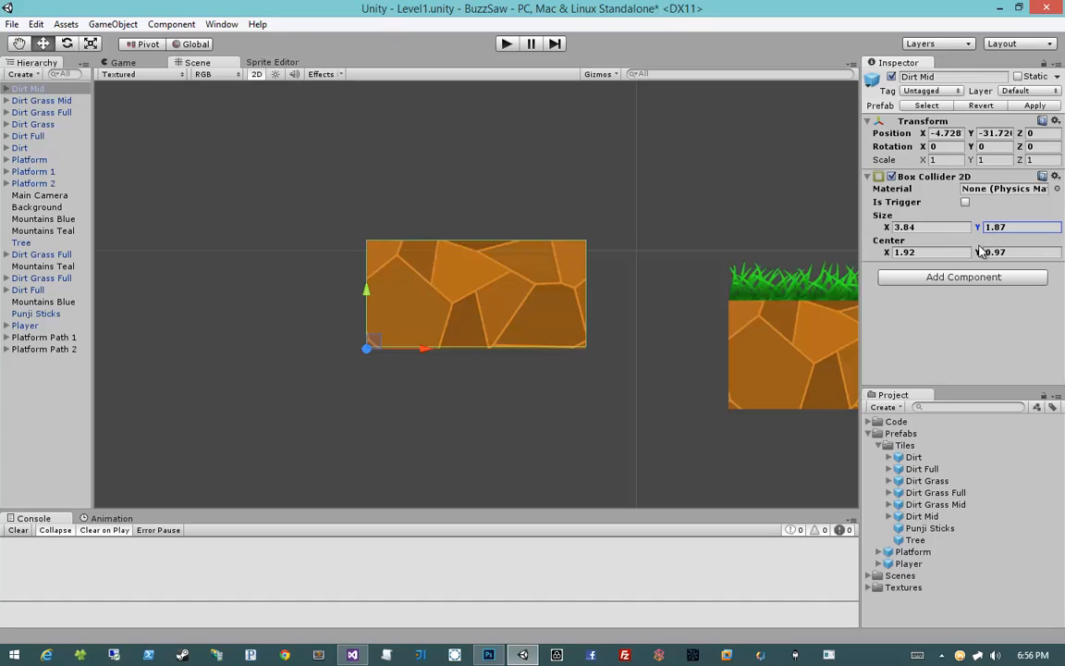
left_click(986, 252)
left_click(1015, 227)
Assign the Platforms layer to Dirt Mid and its children, and apply the changes to the prefab.
left_click(1026, 91)
left_click(1013, 189)
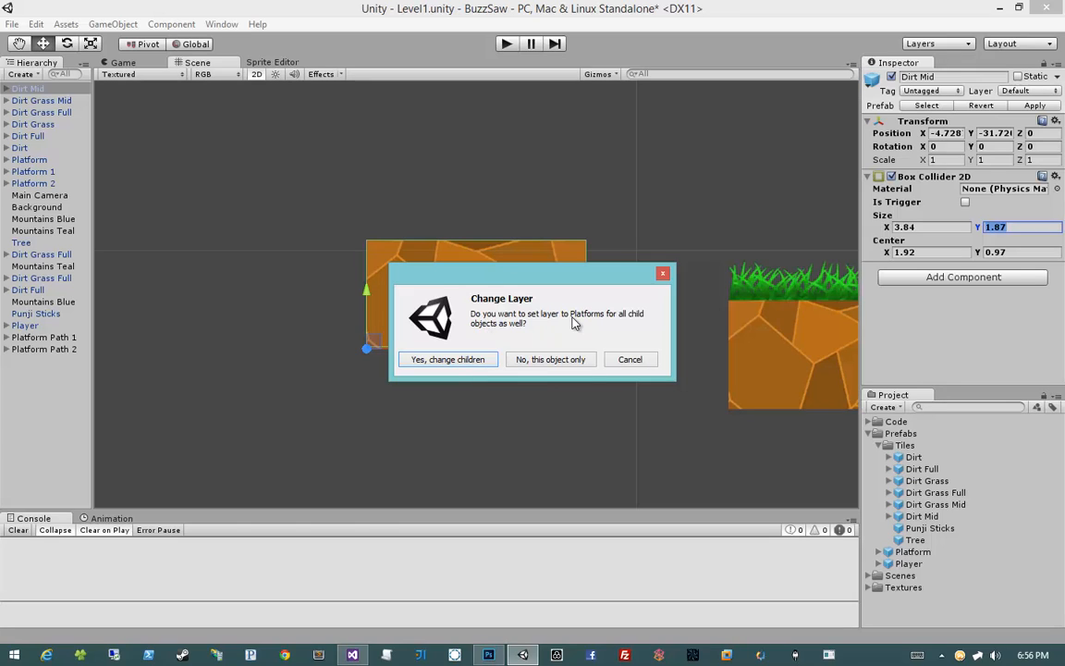
left_click(442, 360)
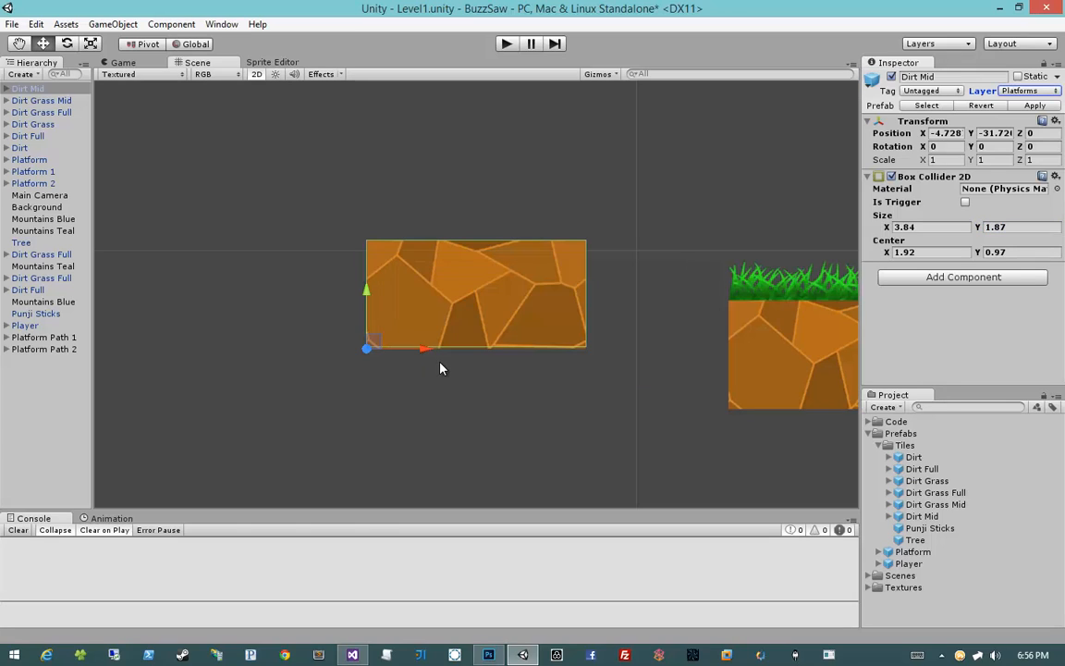
left_click(1034, 105)
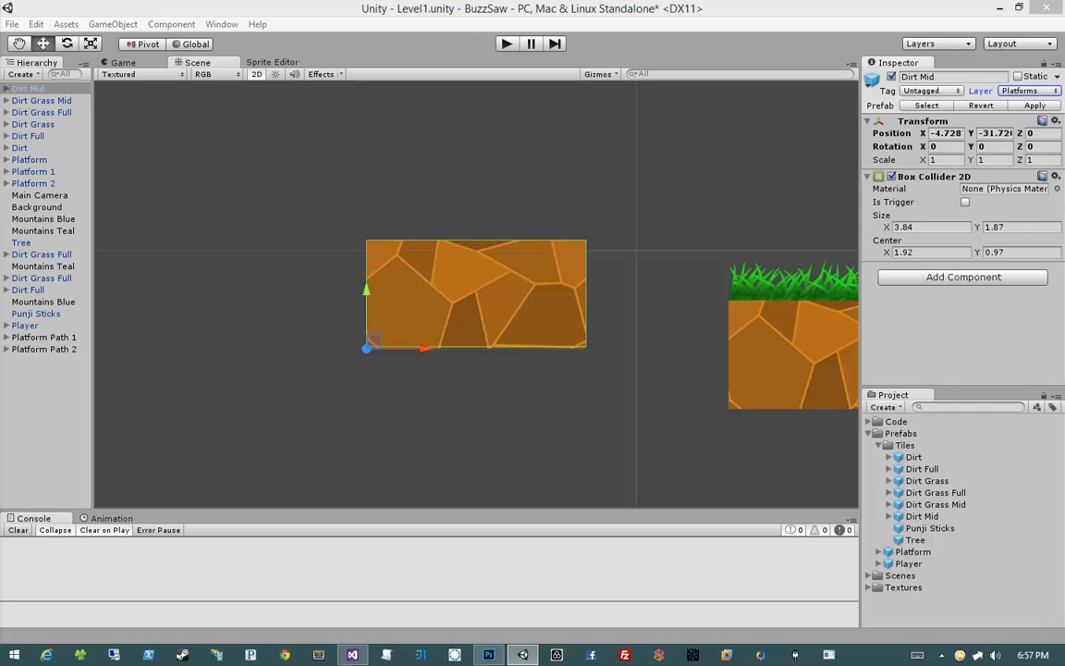
Try scaling the parent Dirt Mid object to about 1.575 in X and 1.2125 in Y to test its collider.
left_click(477, 307)
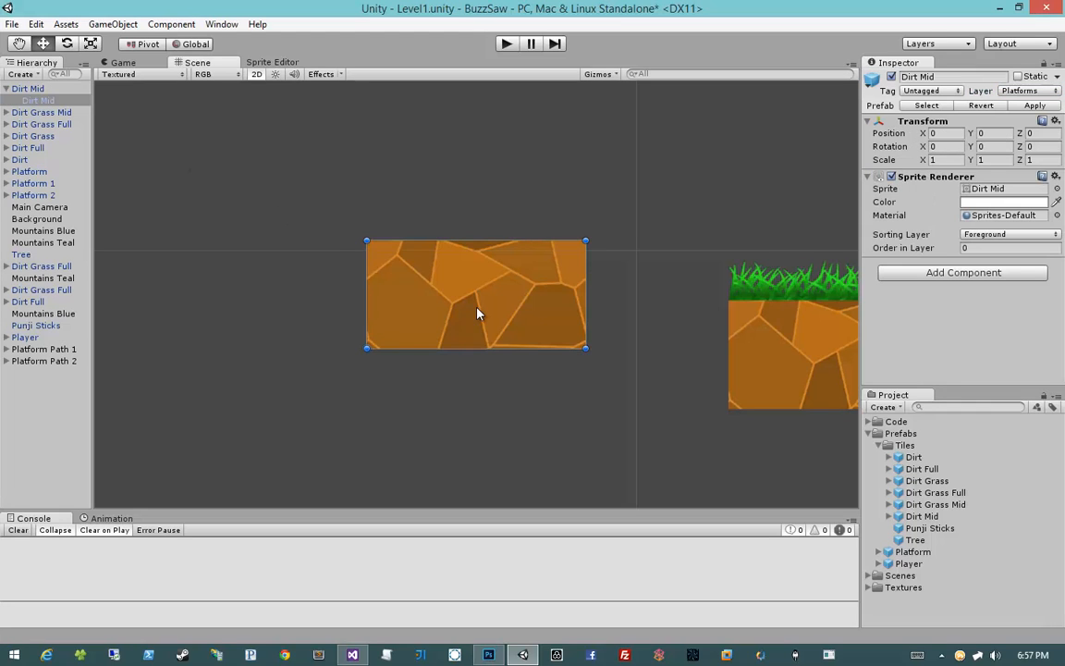
left_click(46, 88)
key("t")
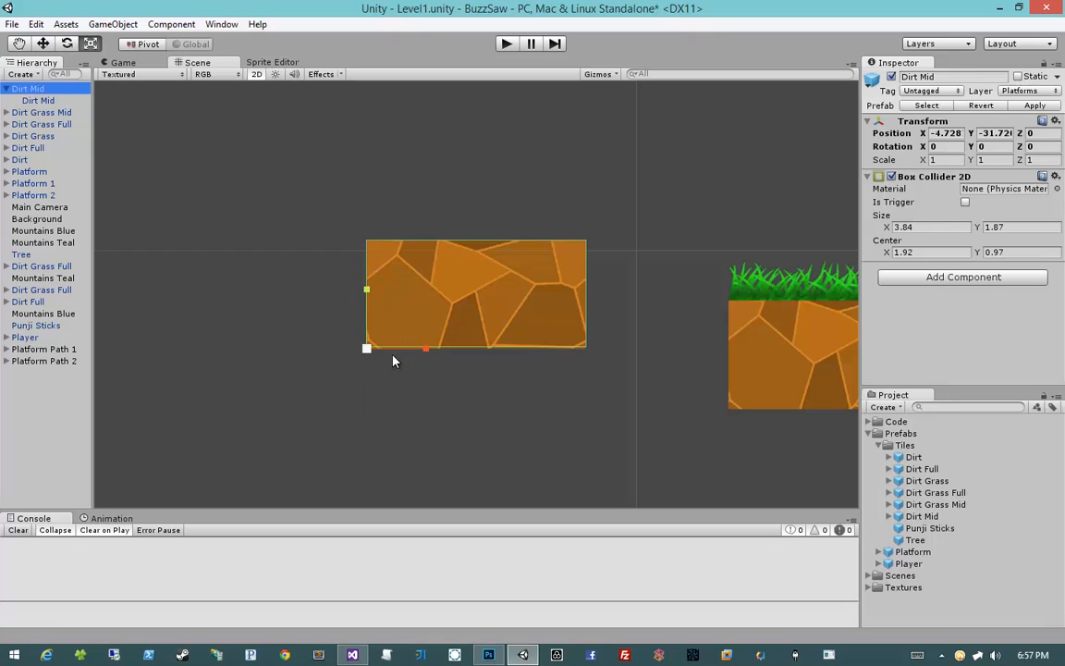
left_click_drag(424, 354, 368, 276)
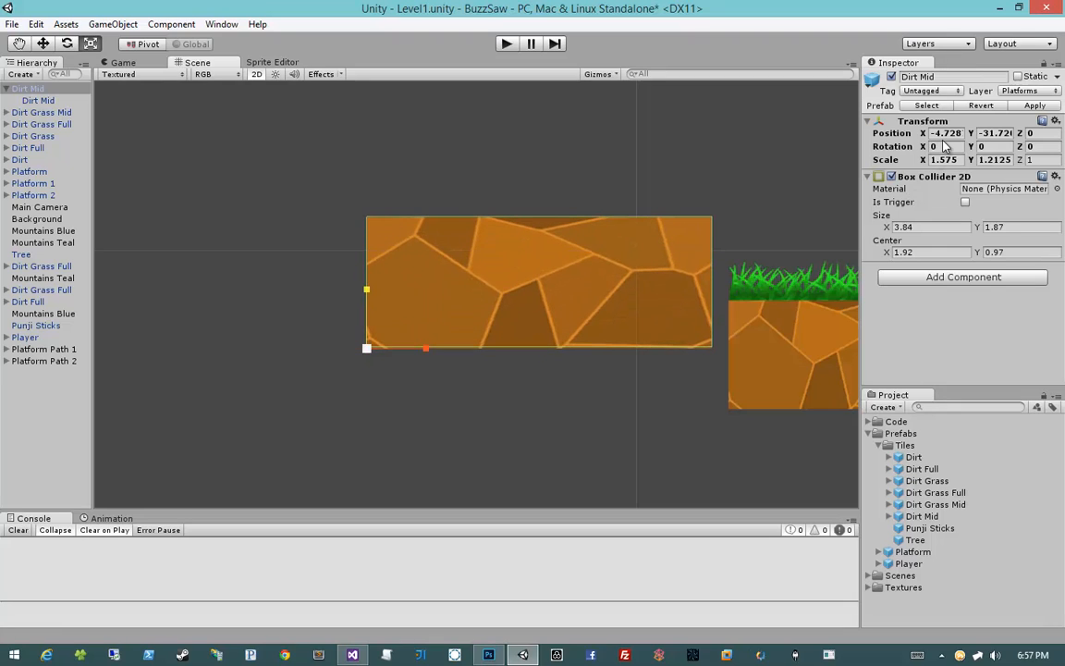
Reset the Dirt Mid object's scale to 1 on the X, Y and Z axes.
key("Tab")
key("Tab")
key("Tab")
key("Tab")
key("Tab")
key("Tab")
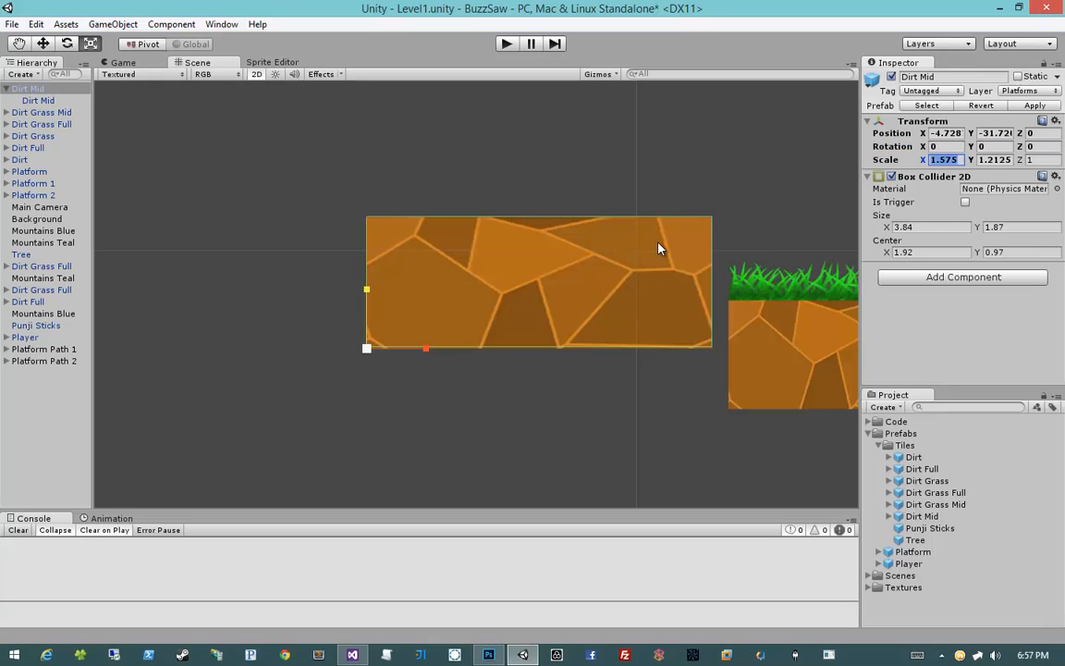
type("1")
key("Tab")
type("11")
key("BackSpace")
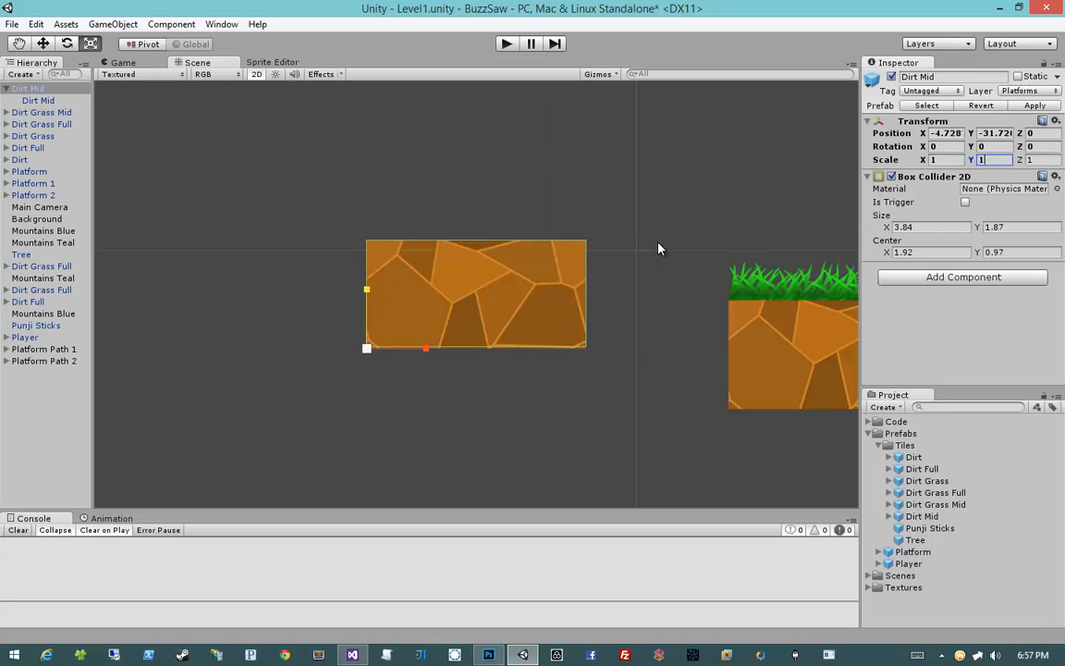
key("Tab")
type("1")
left_click(658, 245)
Delete the temporary parent Dirt Mid object from the scene.
left_click(534, 299)
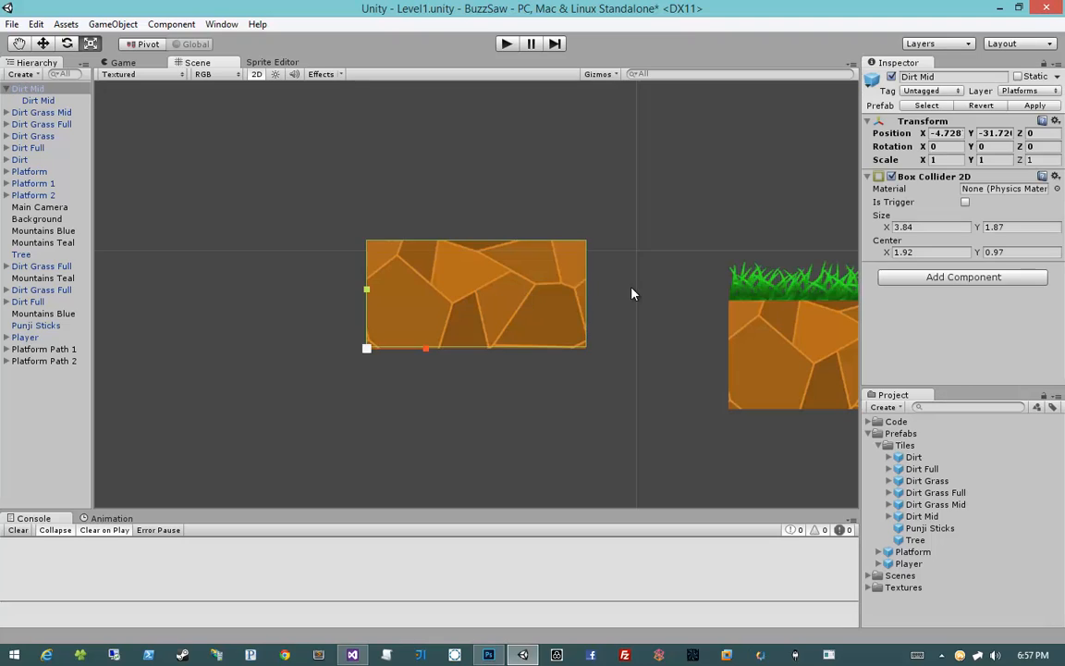
middle_click_drag(632, 292, 574, 315)
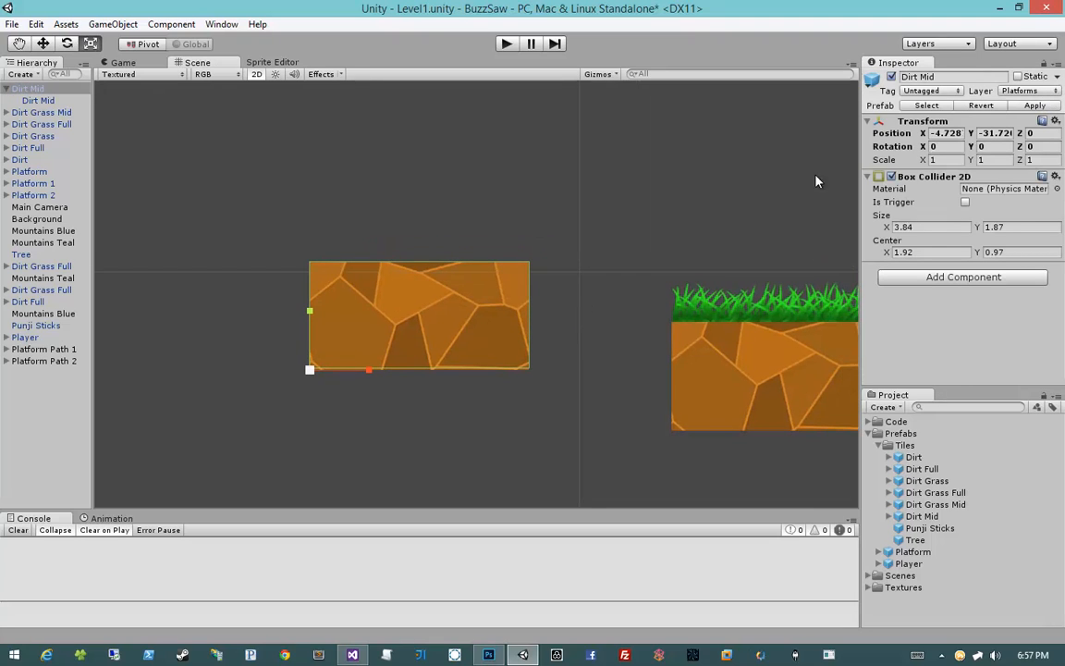
left_click(427, 291)
left_click(45, 87)
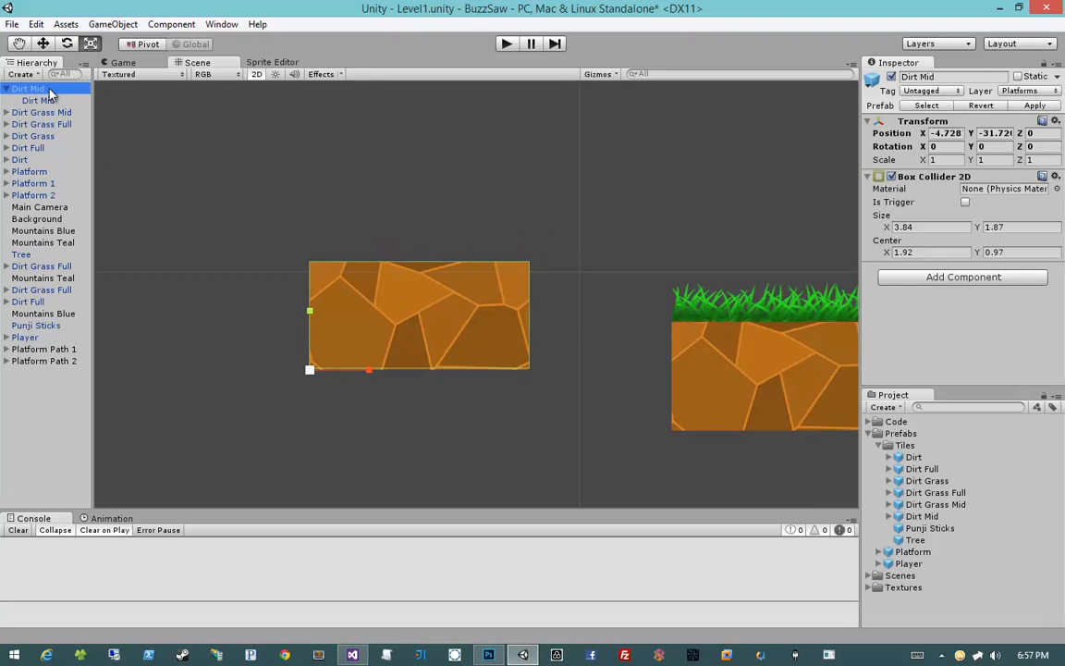
key("Delete")
Set the Box Collider 2D size of the placed Dirt Grass Mid to X 3.84 and Y 1.87.
middle_click_drag(786, 353, 596, 328)
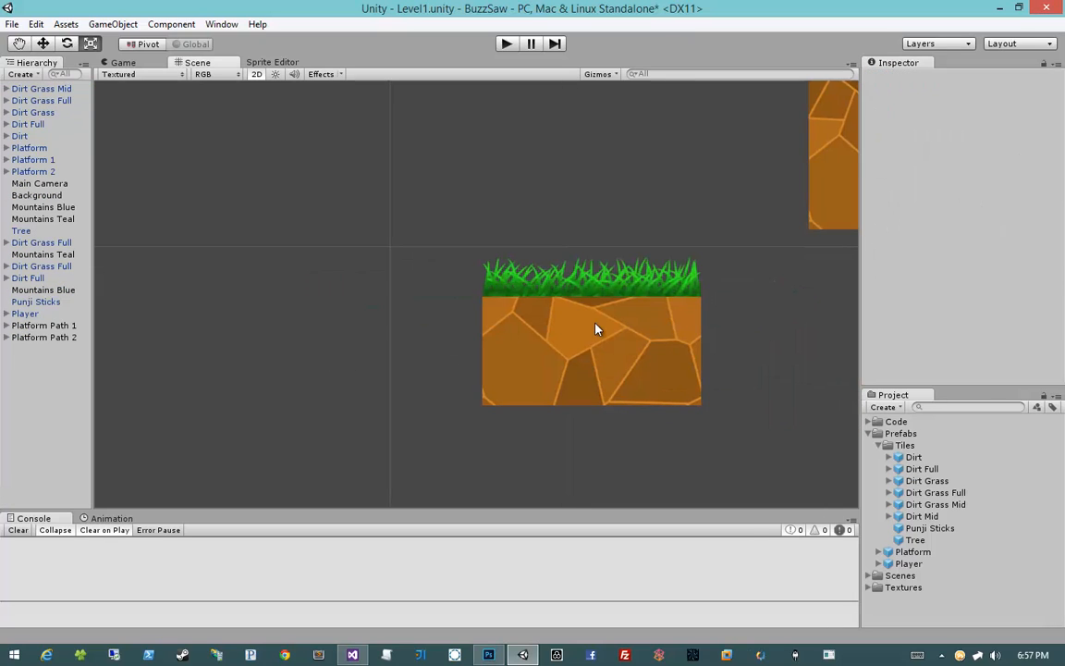
left_click(596, 328)
middle_click_drag(687, 362, 645, 349)
scroll(644, 349, "down", 10)
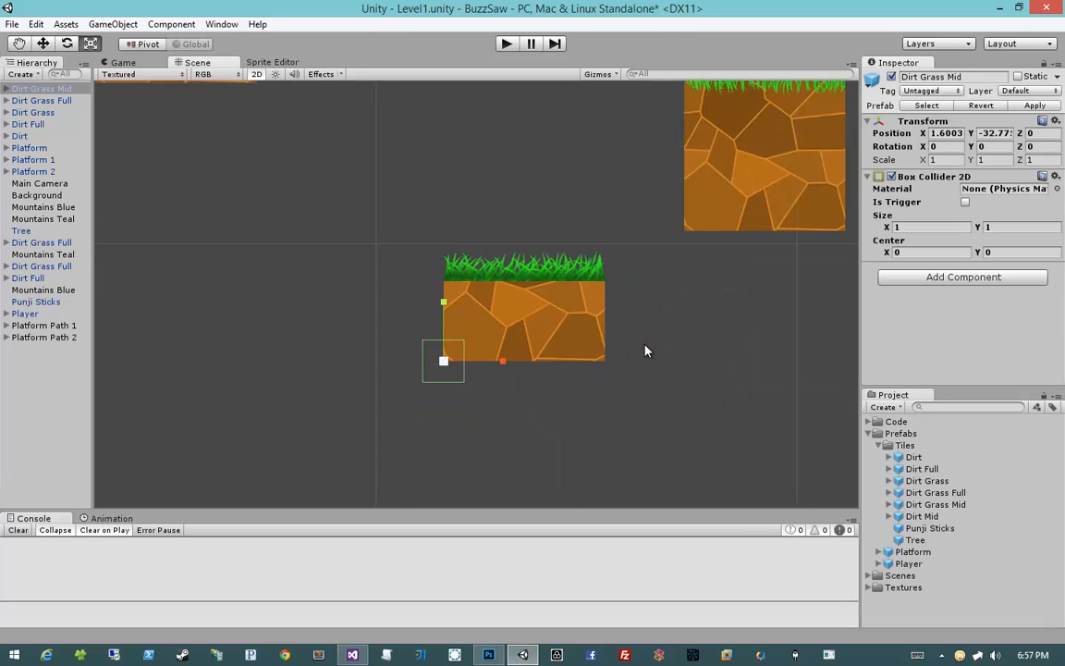
middle_click_drag(630, 402, 635, 508)
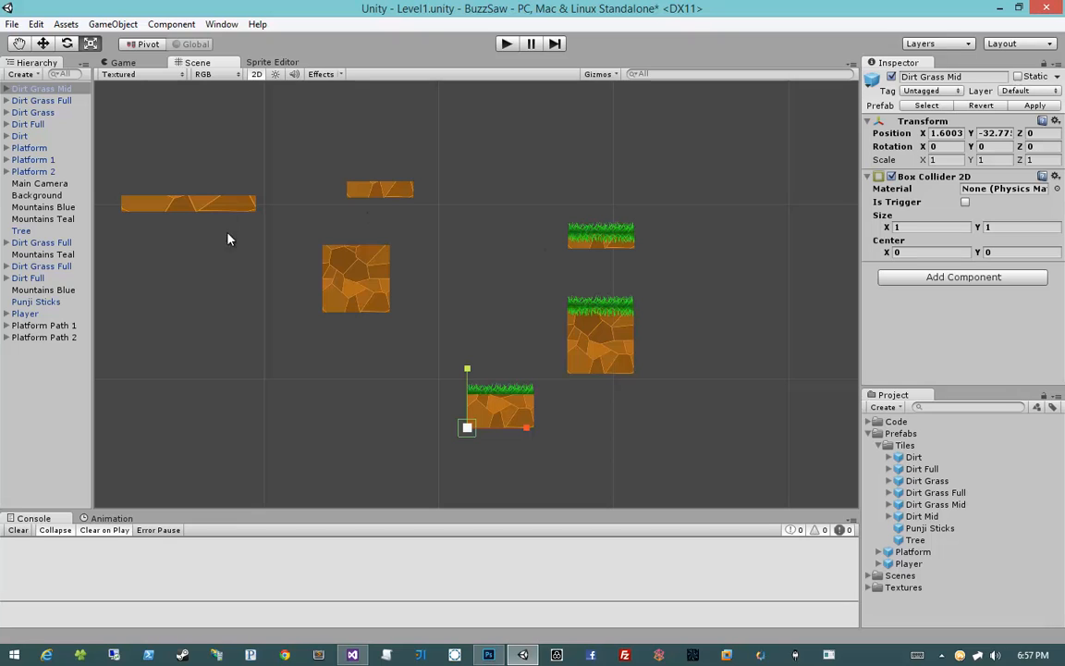
scroll(547, 401, "up", 6)
scroll(548, 401, "up", 6)
middle_click_drag(597, 471, 553, 278)
left_click(908, 227)
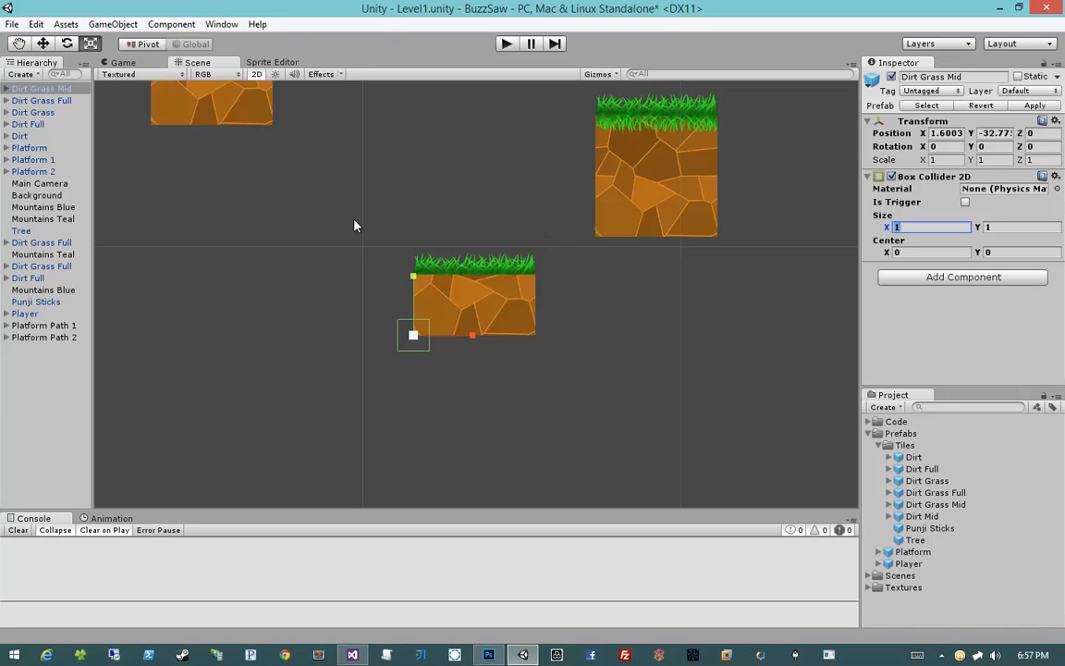
type("4")
key("BackSpace")
type("3.86")
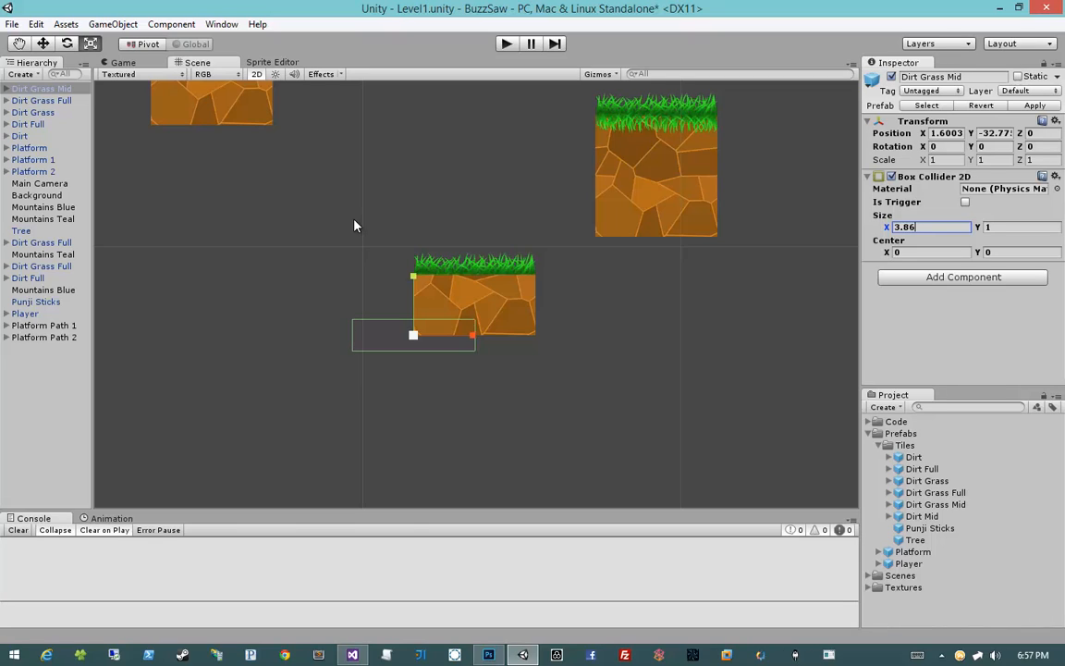
key("BackSpace")
type("4")
key("Tab")
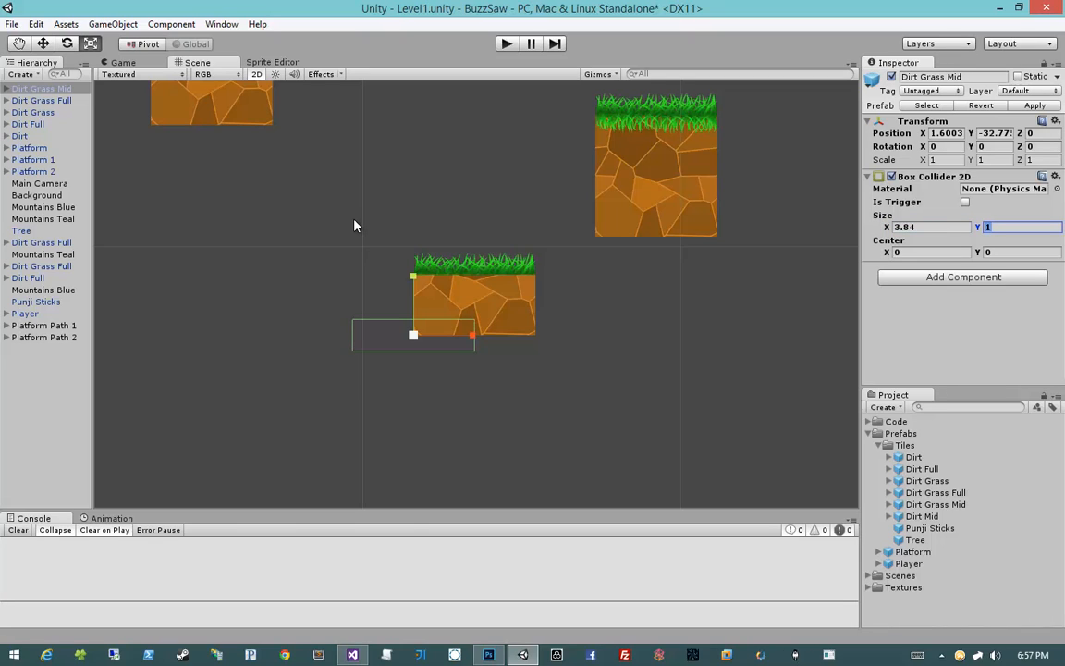
type("1.87")
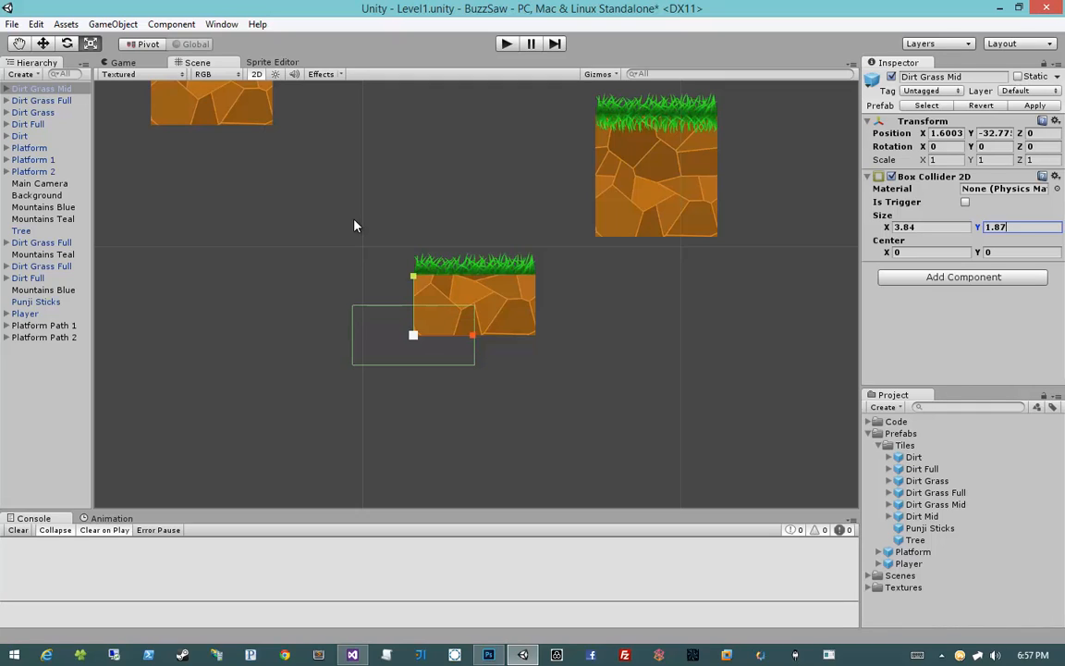
Set the Dirt Grass Mid collider's Center to X 1.92 and Y 0.97.
key("Tab")
type("1.8")
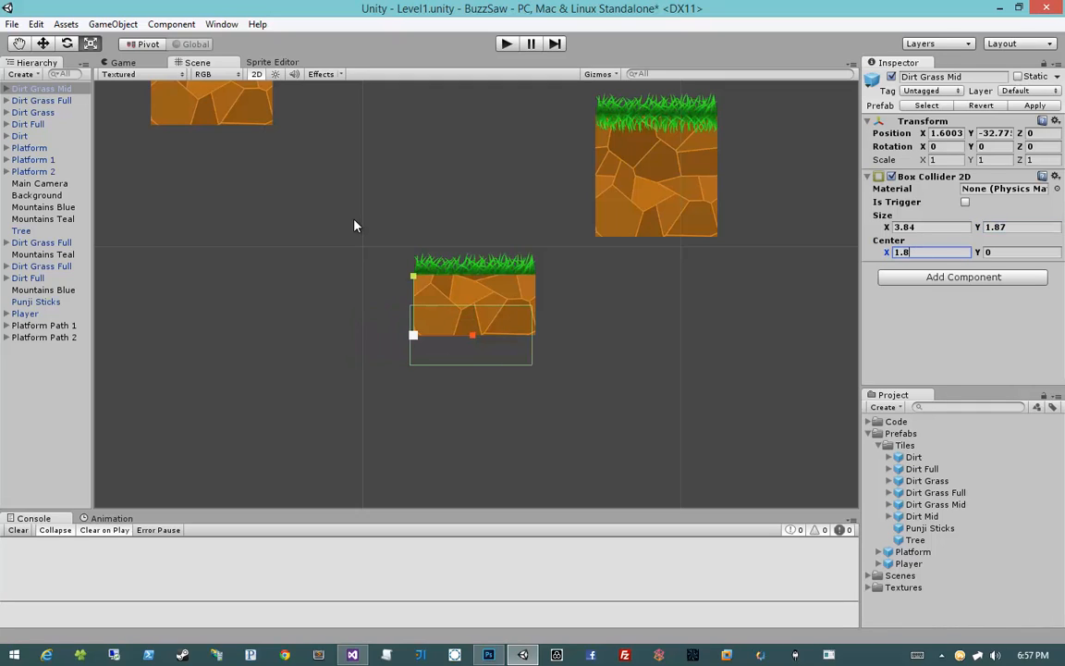
key("BackSpace")
type("92")
key("Tab")
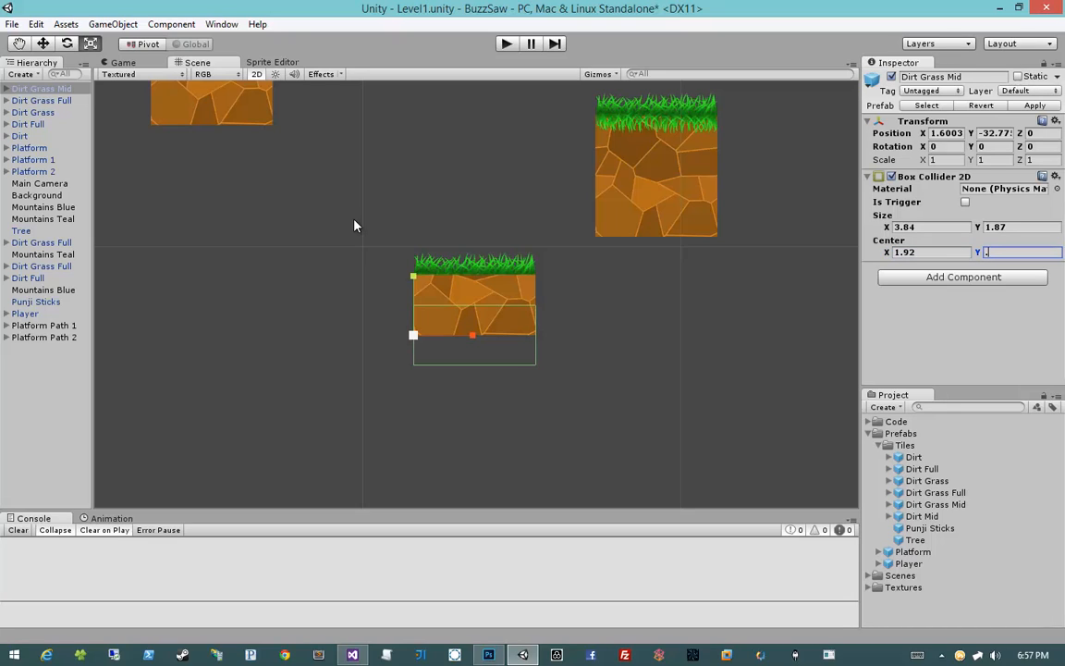
type(".96")
key("Return")
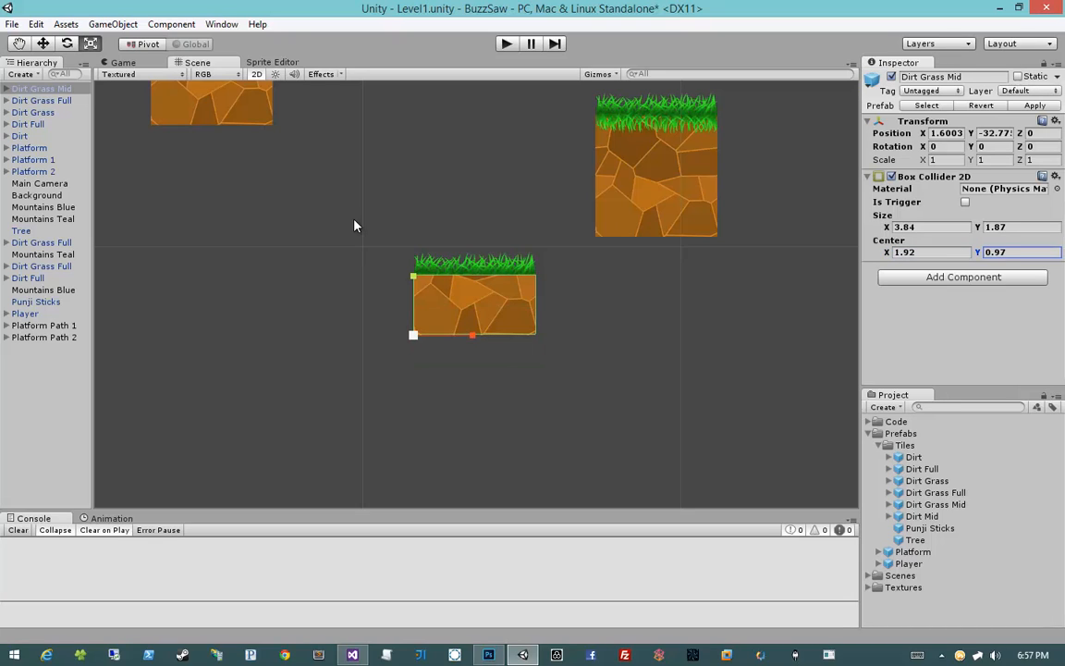
Extend the Dirt Grass Mid collider slightly into the grass with Size Y 1.93 and Center Y 0.99.
scroll(354, 224, "up", 5)
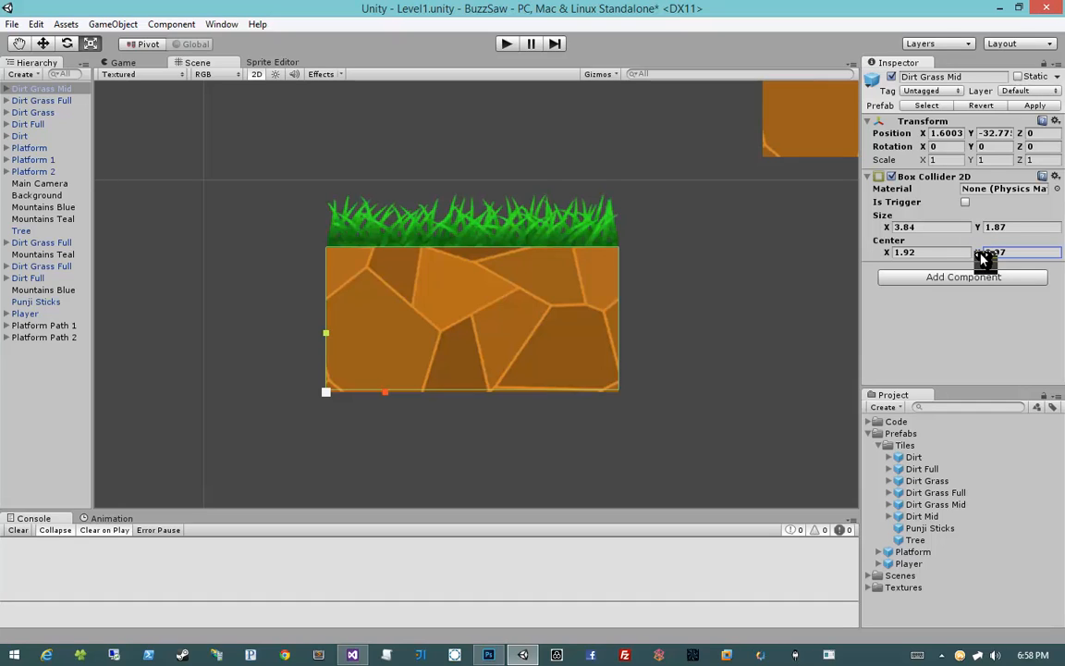
mouse_move(981, 254)
left_mouse_down()
mouse_move(982, 231)
mouse_move(974, 256)
left_mouse_up()
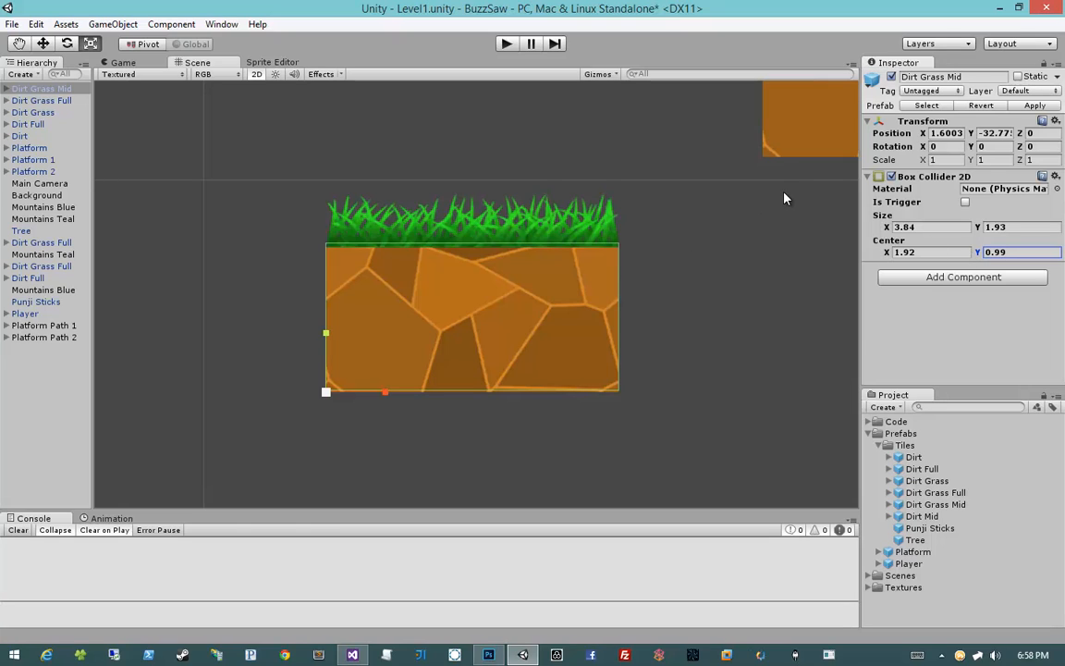
Assign the Platforms layer to Dirt Grass Mid and all its children, and apply the changes to the prefab.
left_click(1026, 90)
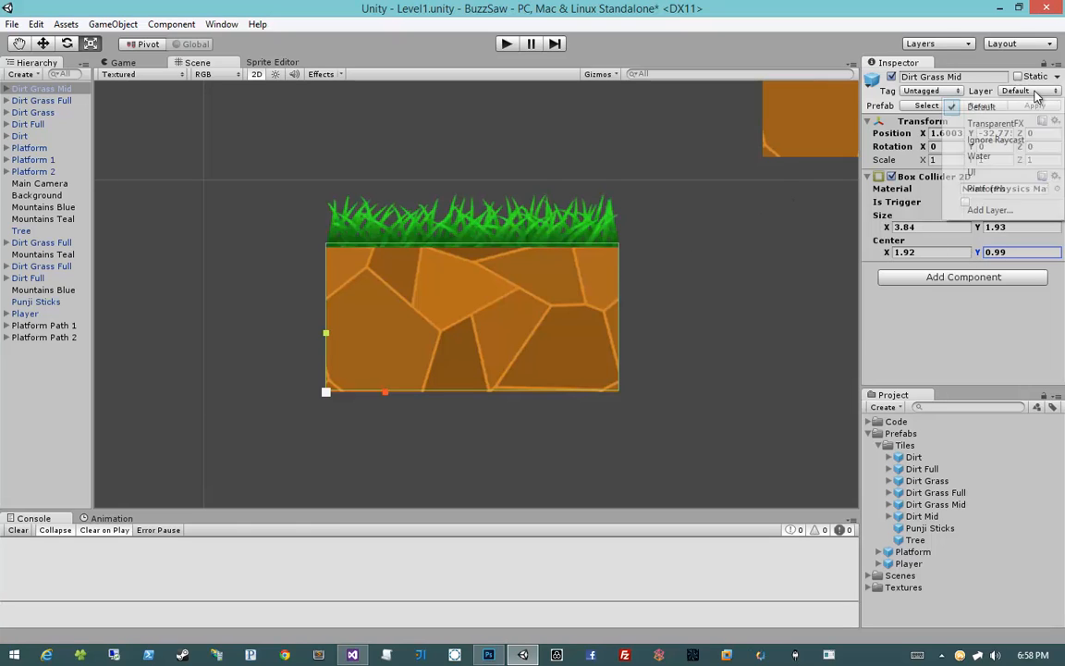
left_click(985, 189)
left_click(441, 361)
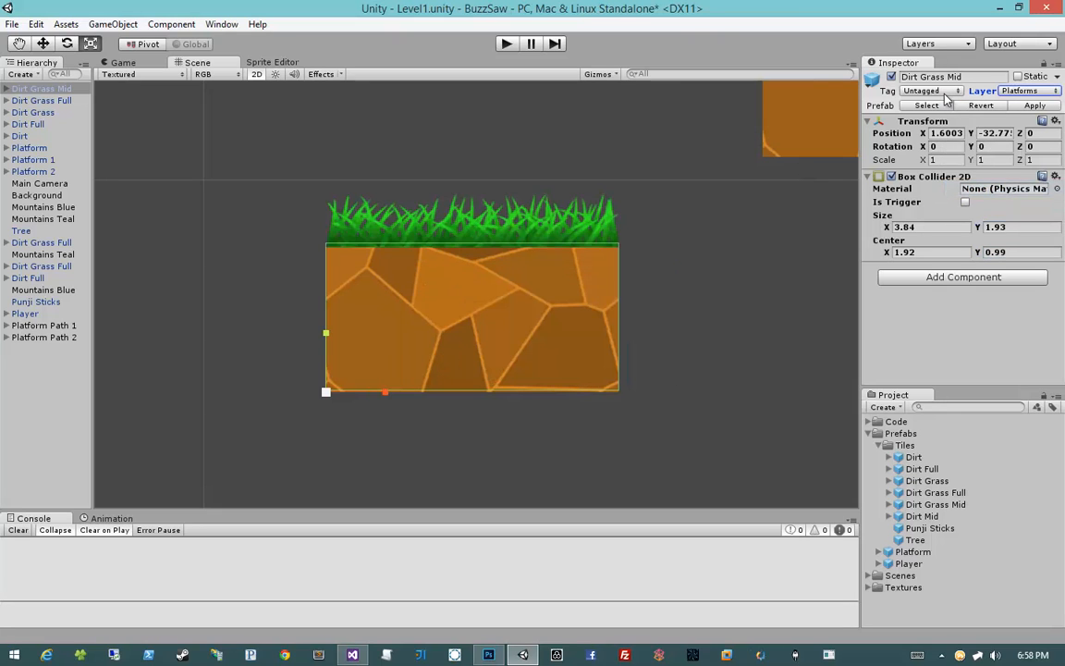
left_click(1034, 105)
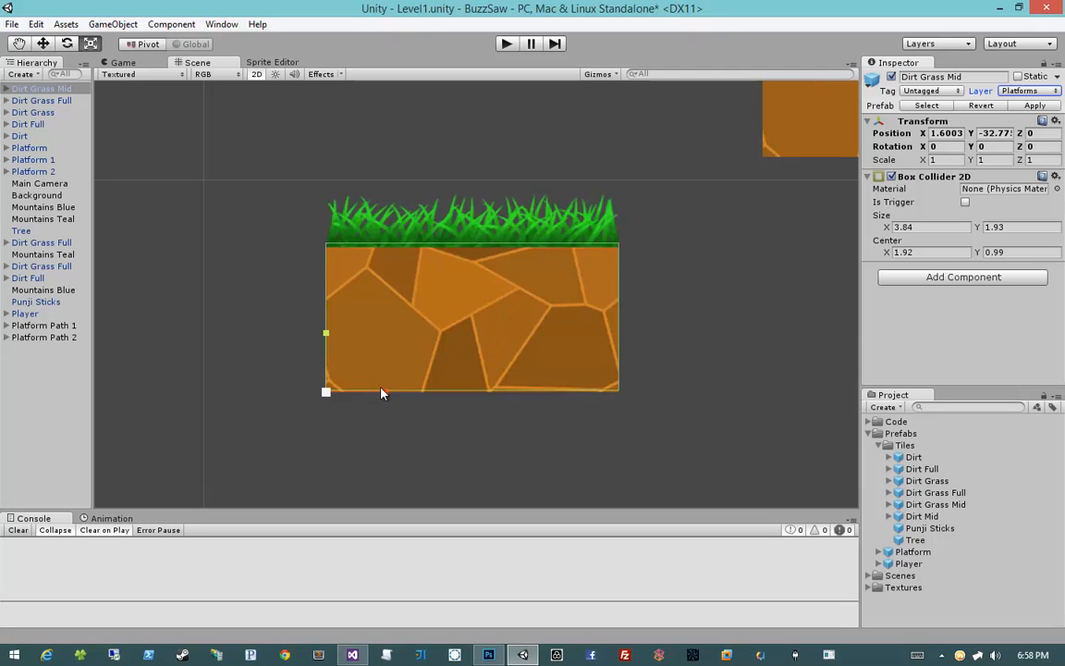
Stretch the Dirt Grass Mid tile horizontally and vertically to check that its collider scales with it.
mouse_move(381, 393)
left_mouse_down()
mouse_move(496, 392)
mouse_move(384, 392)
left_mouse_up()
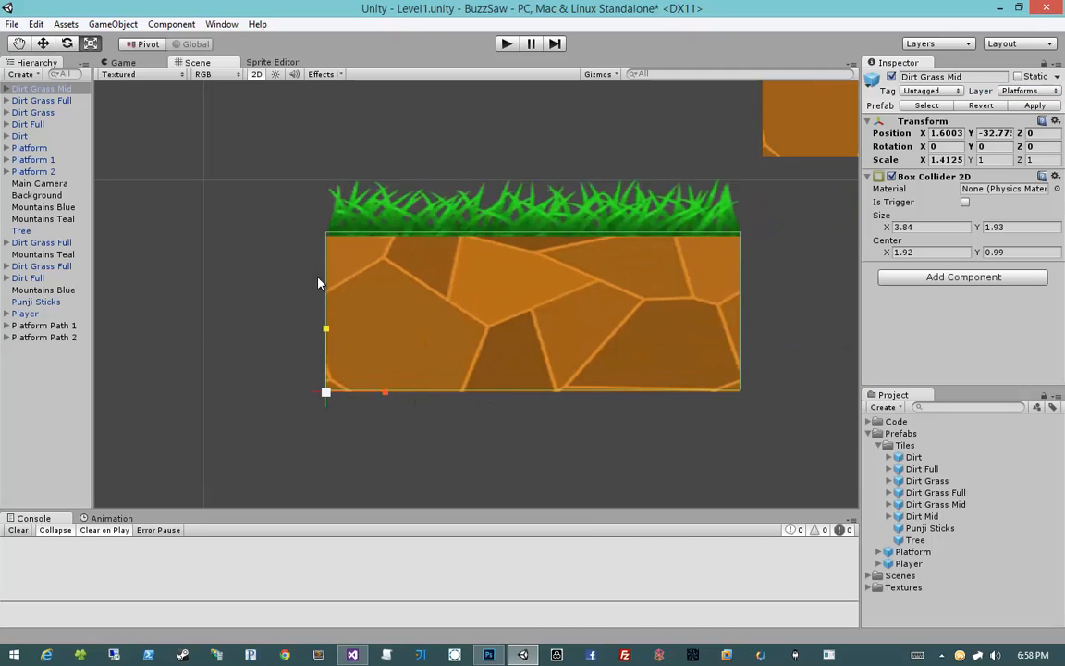
left_click_drag(325, 329, 320, 305)
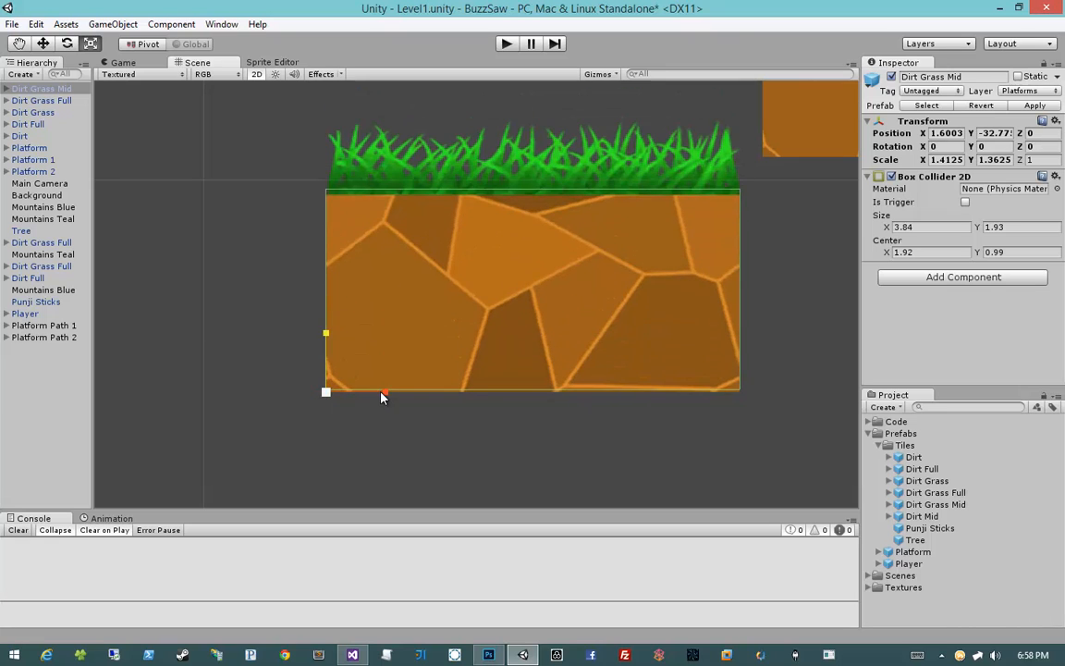
mouse_move(380, 395)
left_mouse_down()
mouse_move(452, 394)
mouse_move(384, 393)
left_mouse_up()
mouse_move(325, 331)
left_mouse_down()
mouse_move(324, 304)
mouse_move(314, 386)
mouse_move(313, 332)
left_mouse_up()
Delete the placed Dirt Grass Mid tile from the scene.
left_click(29, 90)
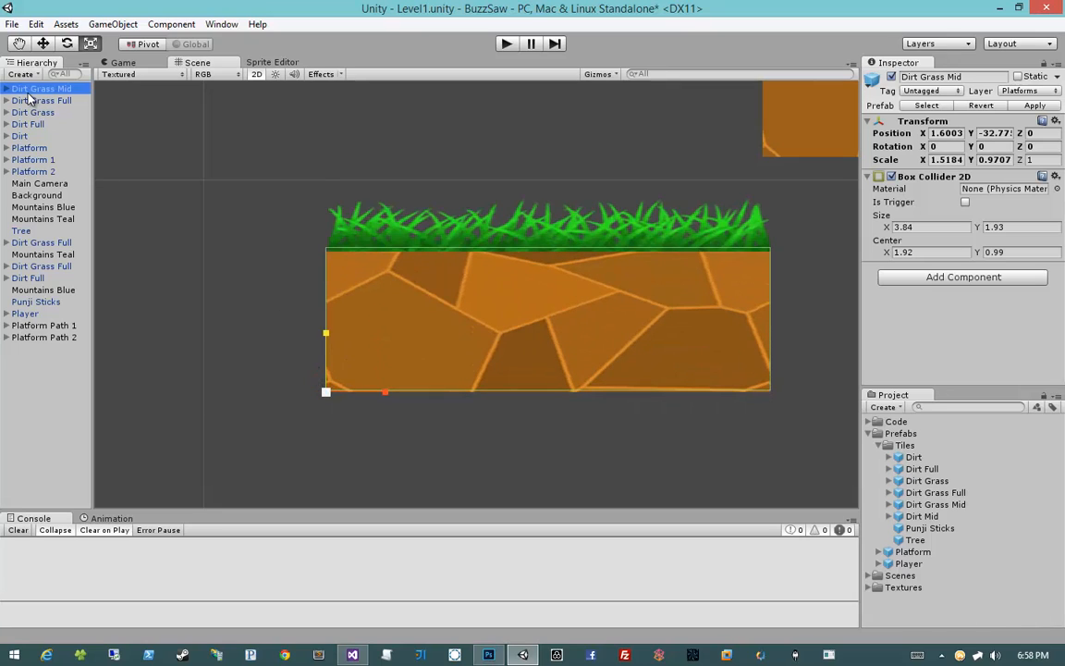
key("Delete")
middle_click_drag(754, 178, 428, 349)
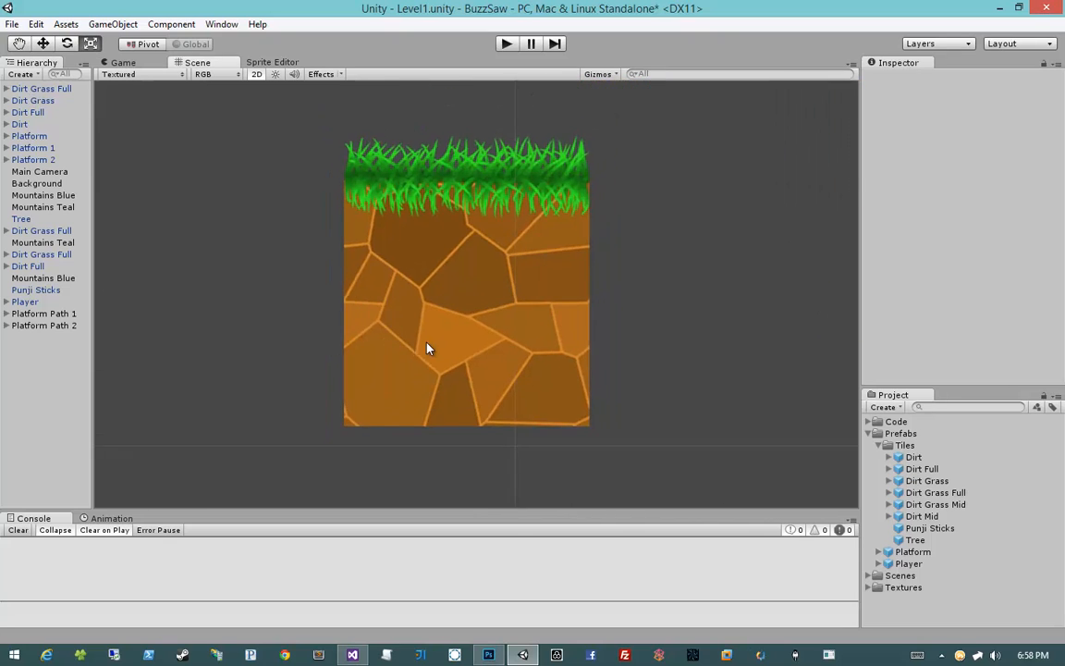
scroll(428, 349, "down", 2)
left_click(438, 288)
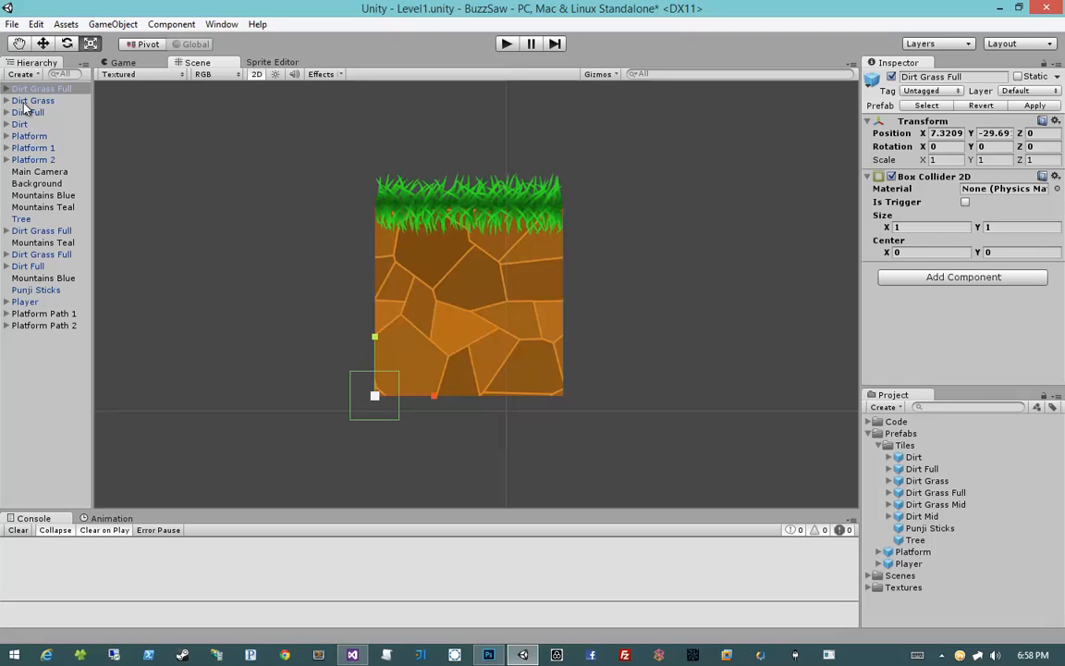
key("q")
middle_click_drag(364, 268, 436, 293)
scroll(422, 290, "down", 8)
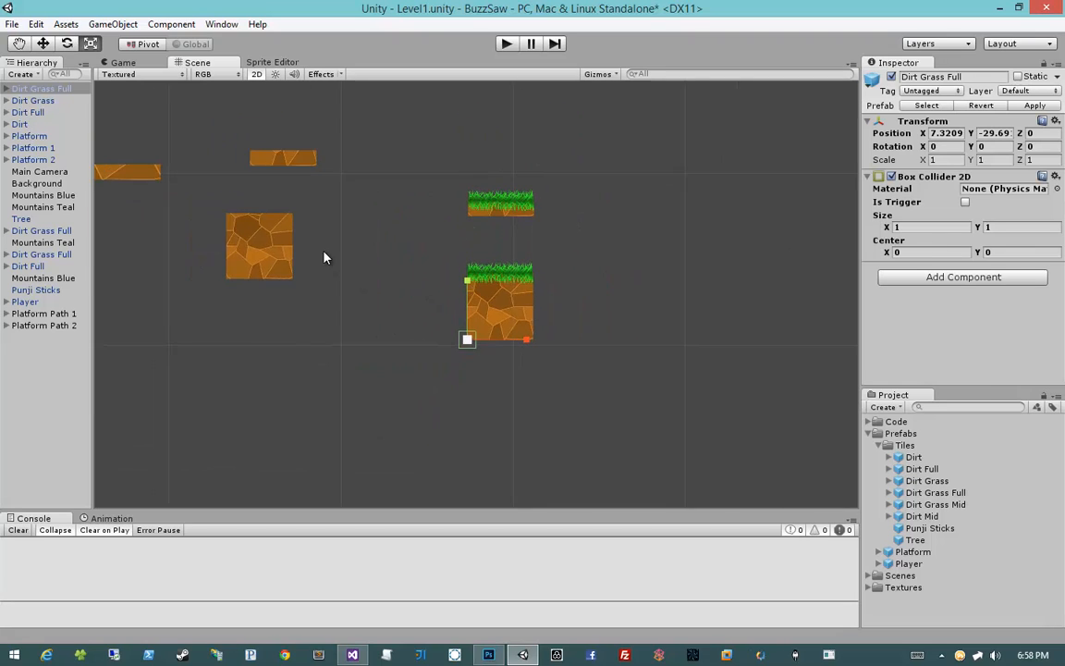
middle_click_drag(312, 241, 473, 326)
left_click(438, 250)
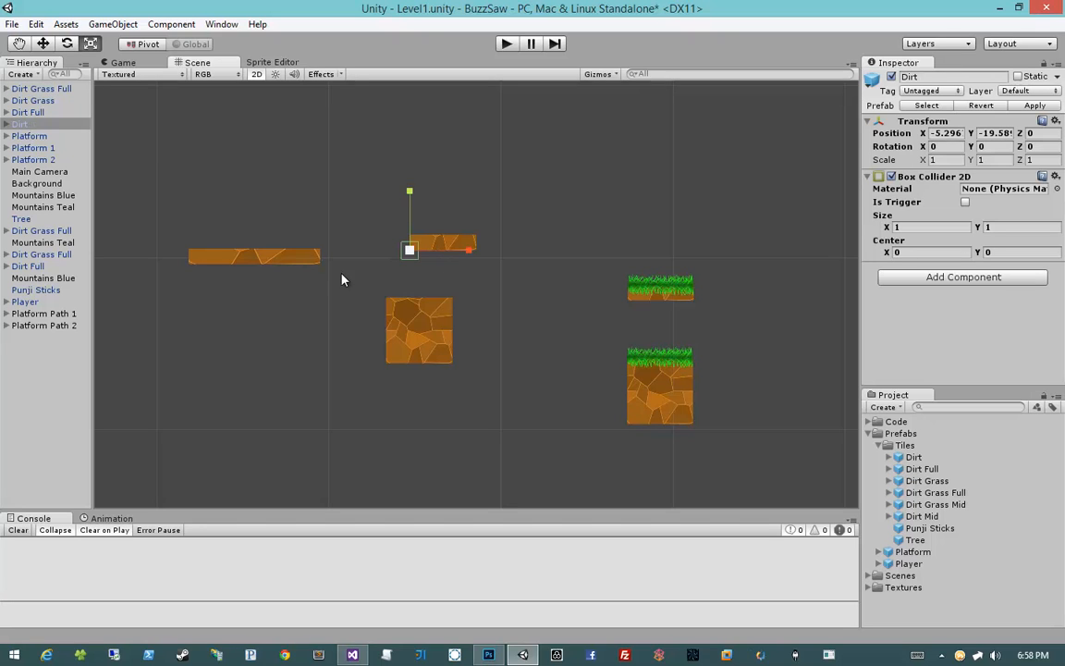
Set the Box Collider 2D size of the placed Dirt Grass tile to X 3.84 and Y 1.87.
left_click(662, 288)
key("f")
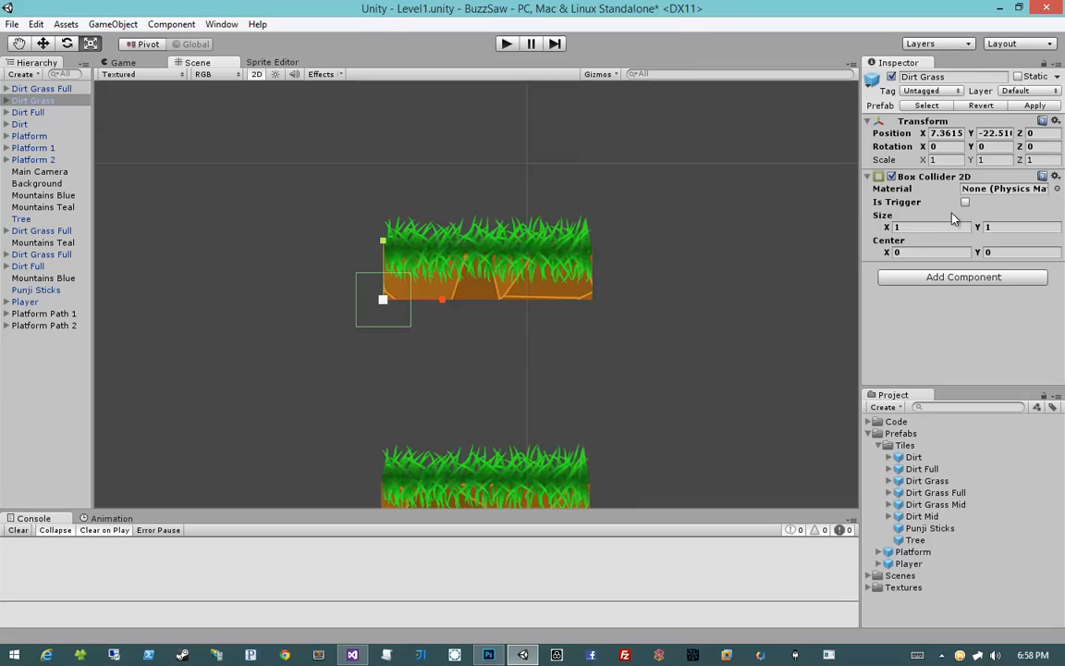
left_click(909, 227)
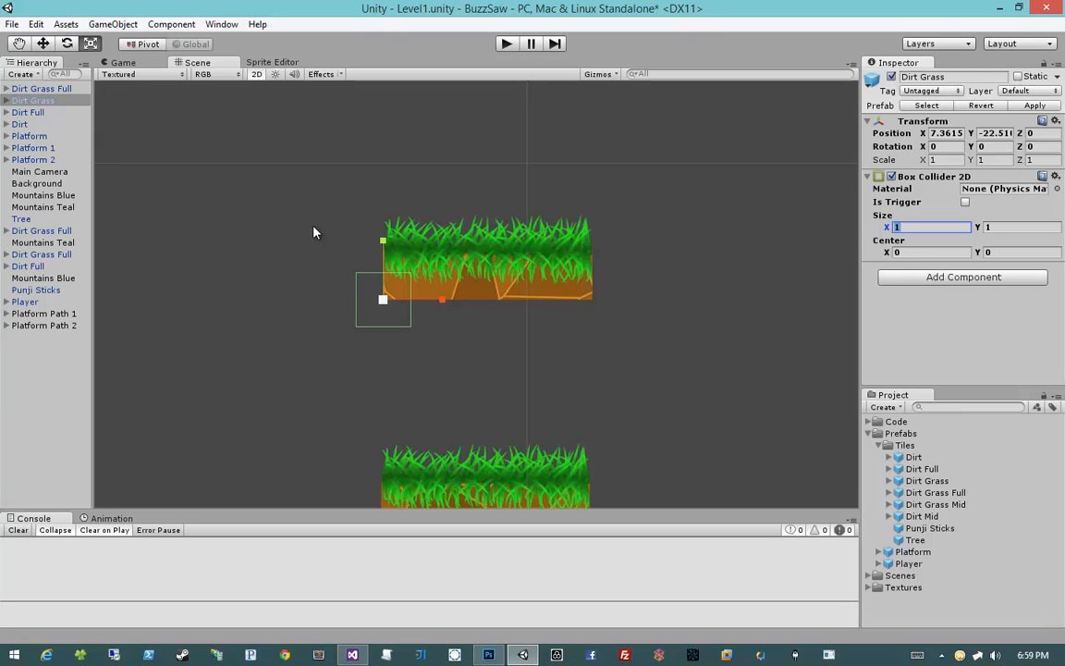
type("3.8")
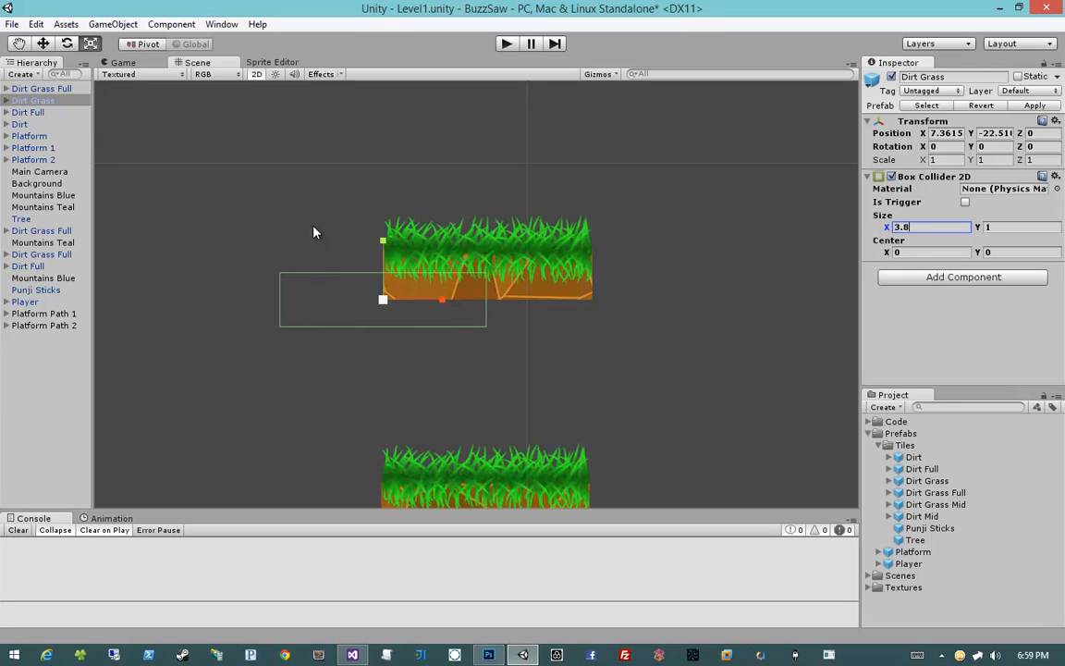
type("4")
key("Tab")
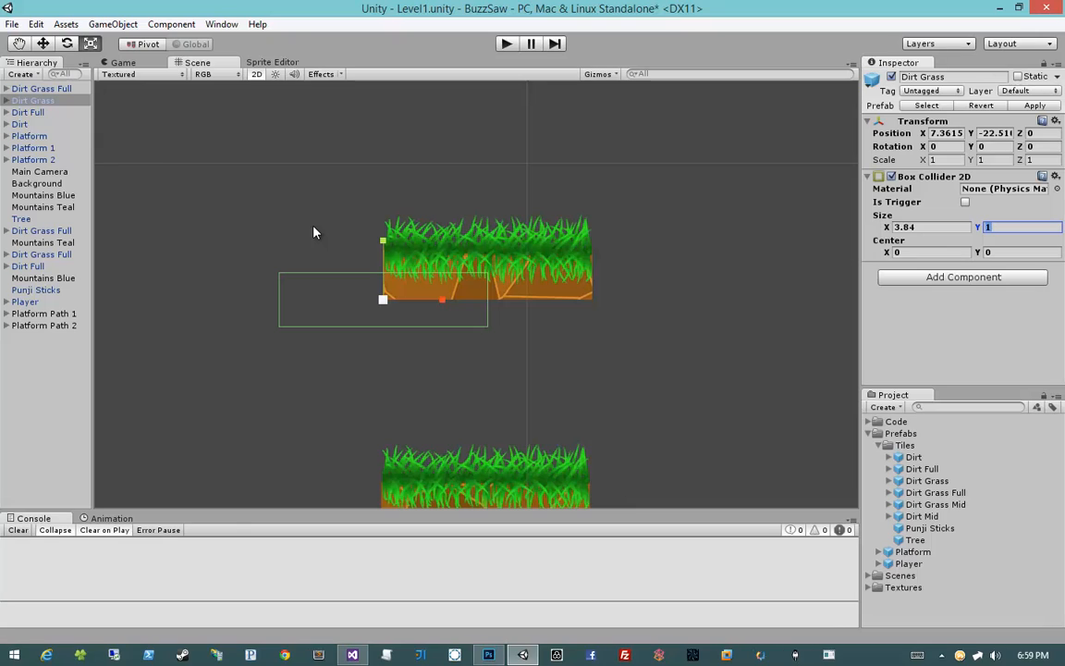
type("1.87")
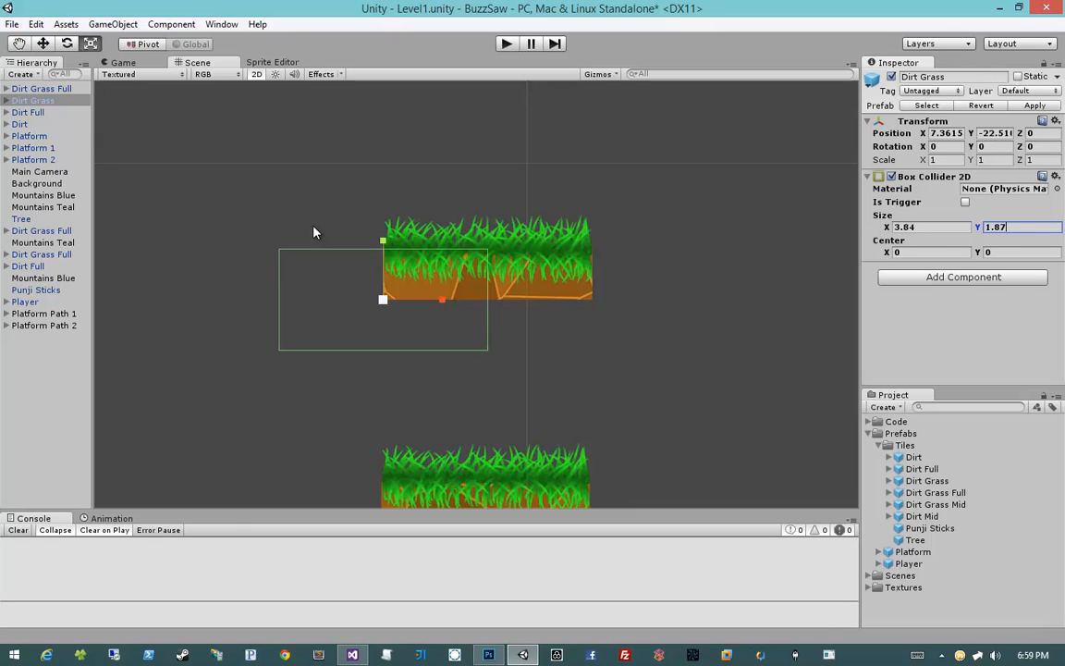
Set the Dirt Grass collider's Center to X 1.92 and Y 0.97.
key("Tab")
type("1.")
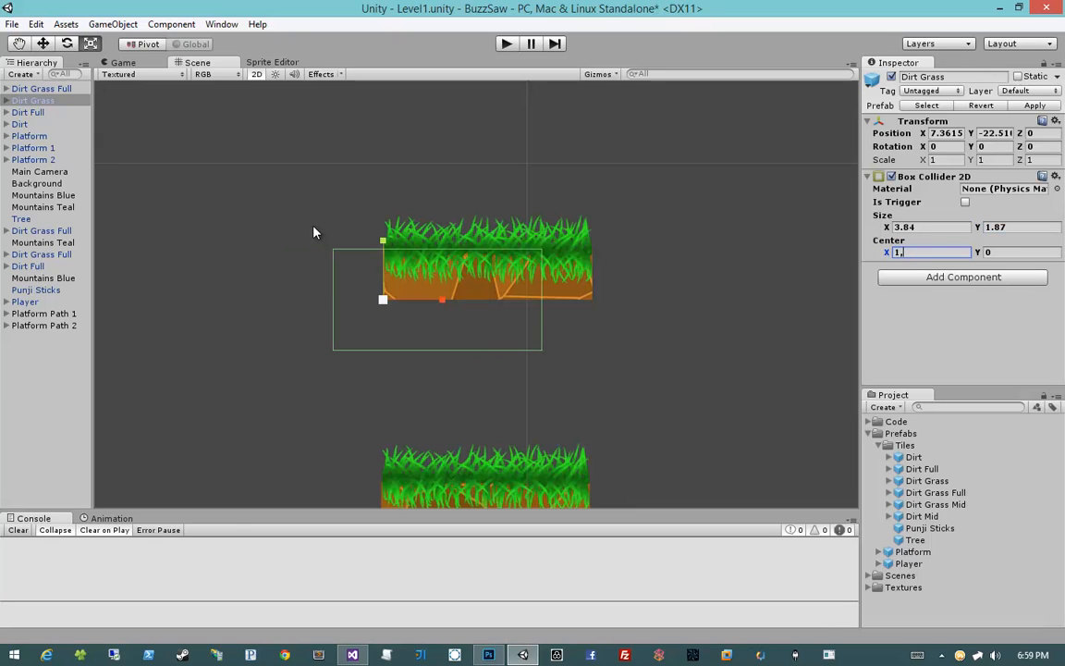
type("92")
key("Tab")
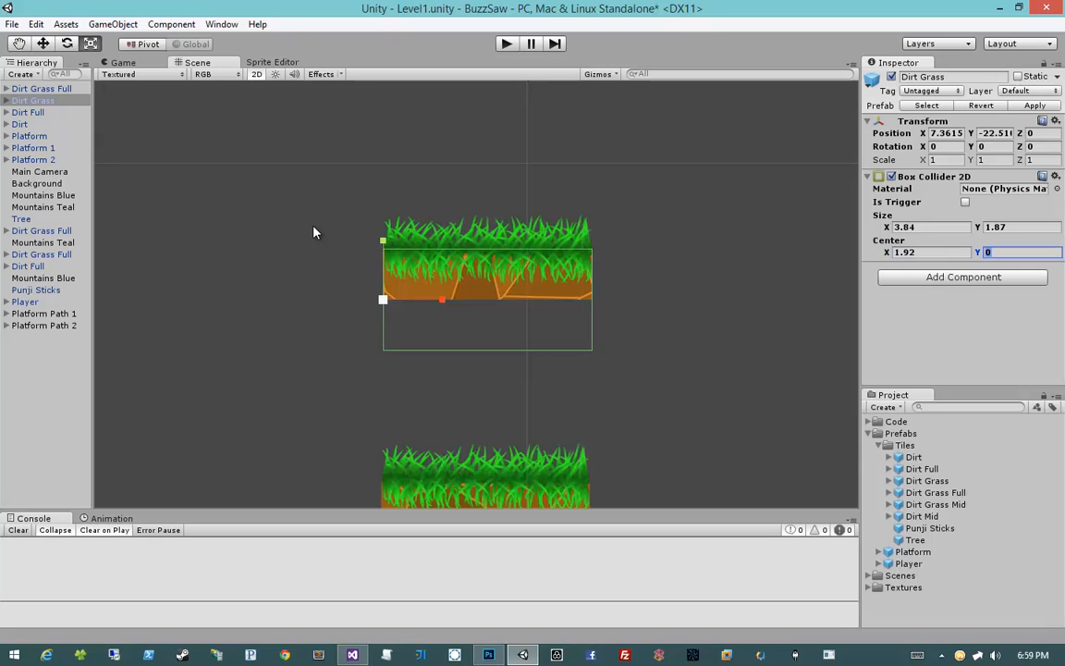
type("0.97")
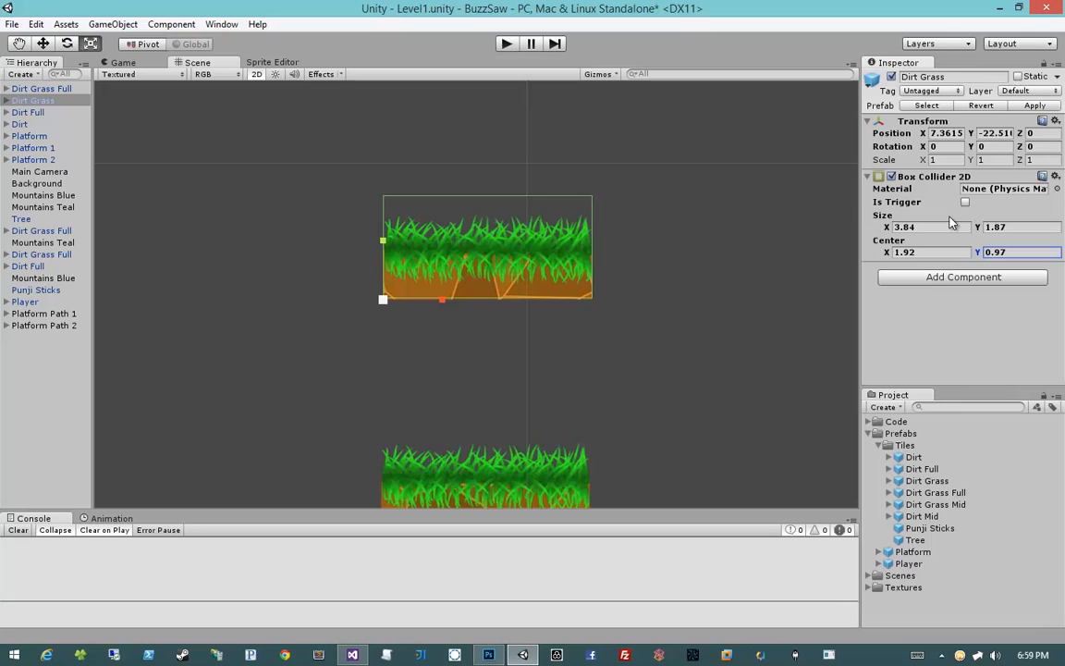
Fit the Dirt Grass collider to the thin tile with Size Y 0.95 and Center Y 0.49, and enable Is Trigger.
left_click_drag(982, 228, 968, 258)
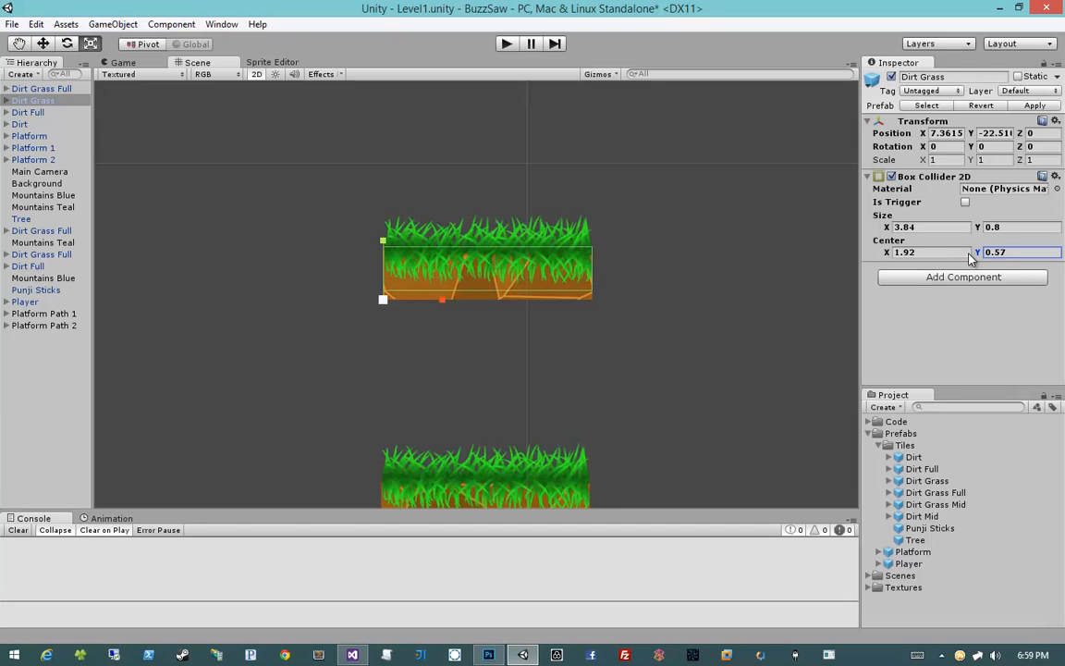
left_click_drag(977, 228, 985, 233)
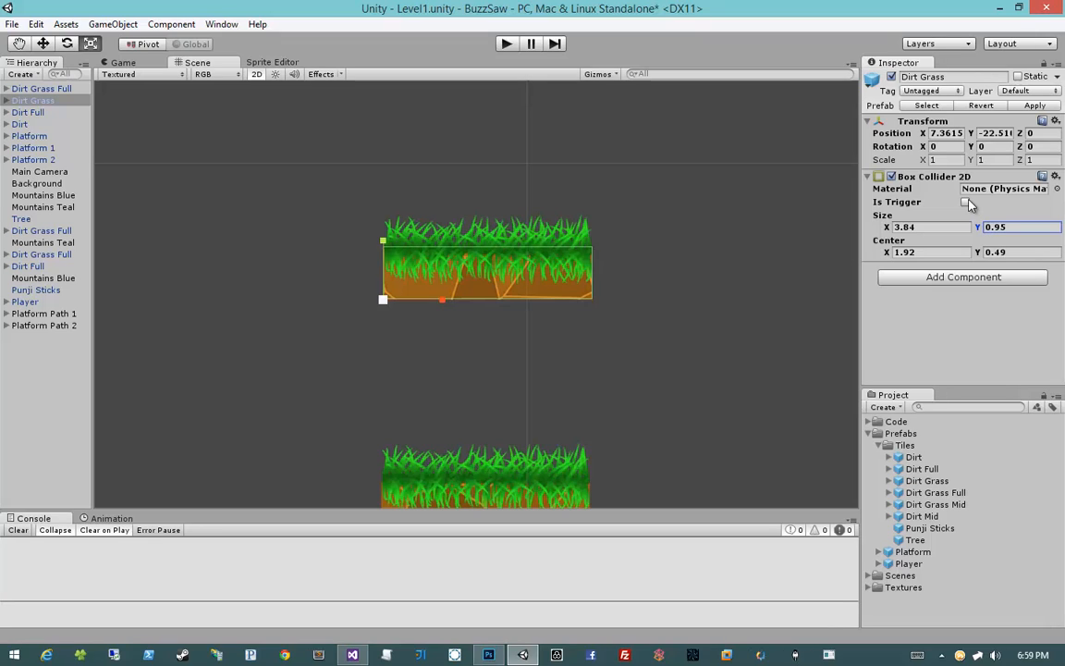
left_click(967, 203)
Assign the Platforms layer to Dirt Grass and its children, and apply the changes to the prefab.
left_click(1026, 91)
left_click(1010, 190)
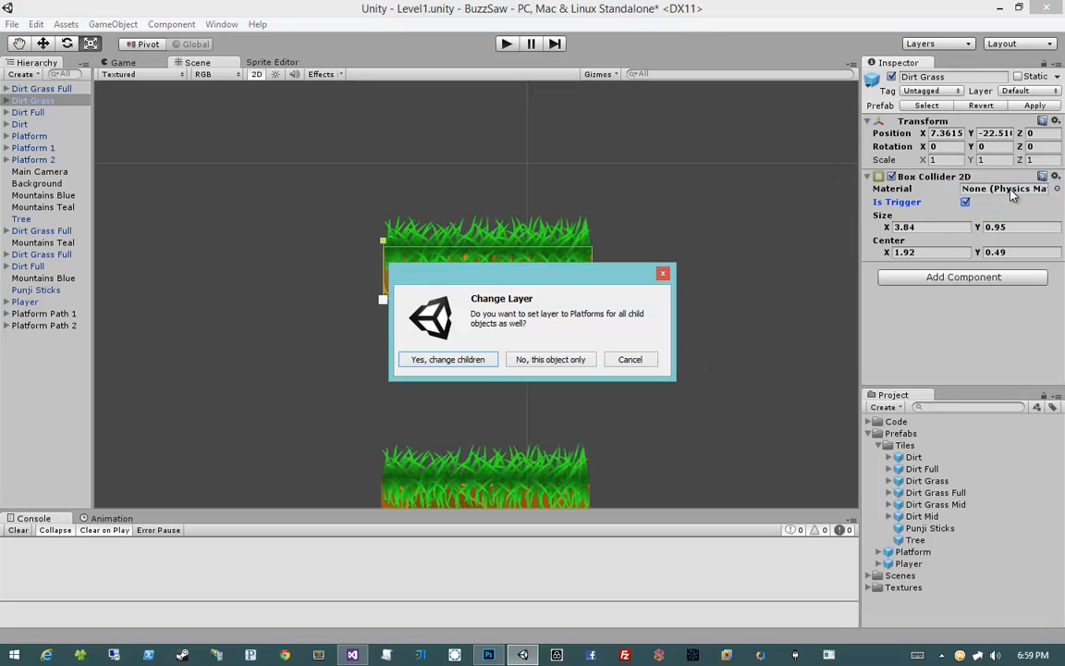
left_click(461, 361)
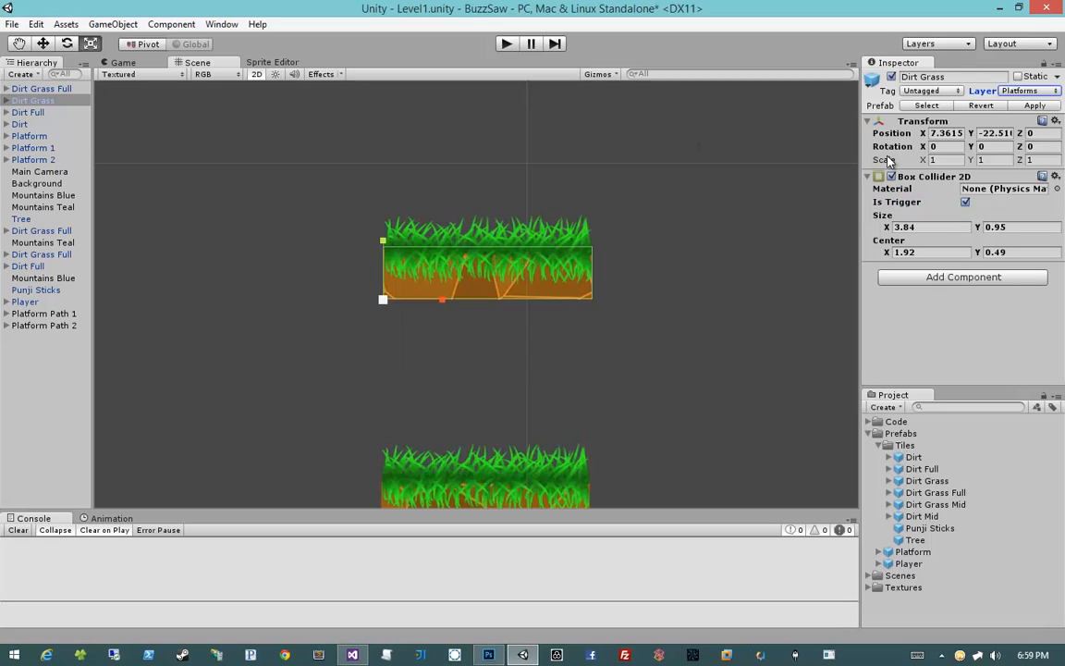
left_click(1032, 106)
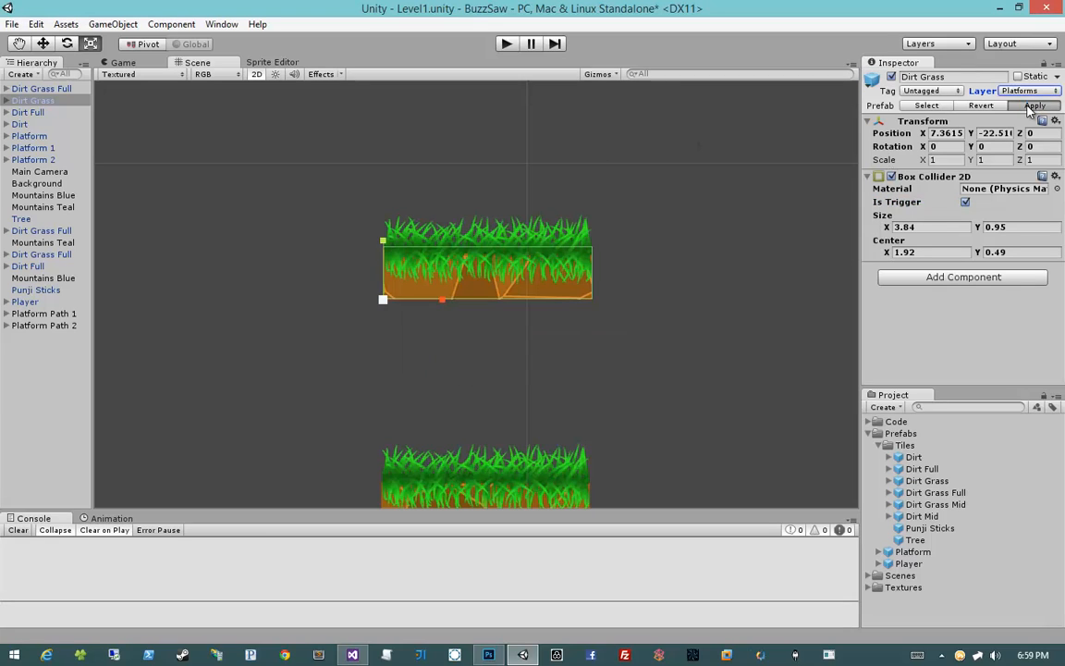
Delete the placed Dirt Grass tile from the scene.
left_click(511, 277)
left_click(37, 100)
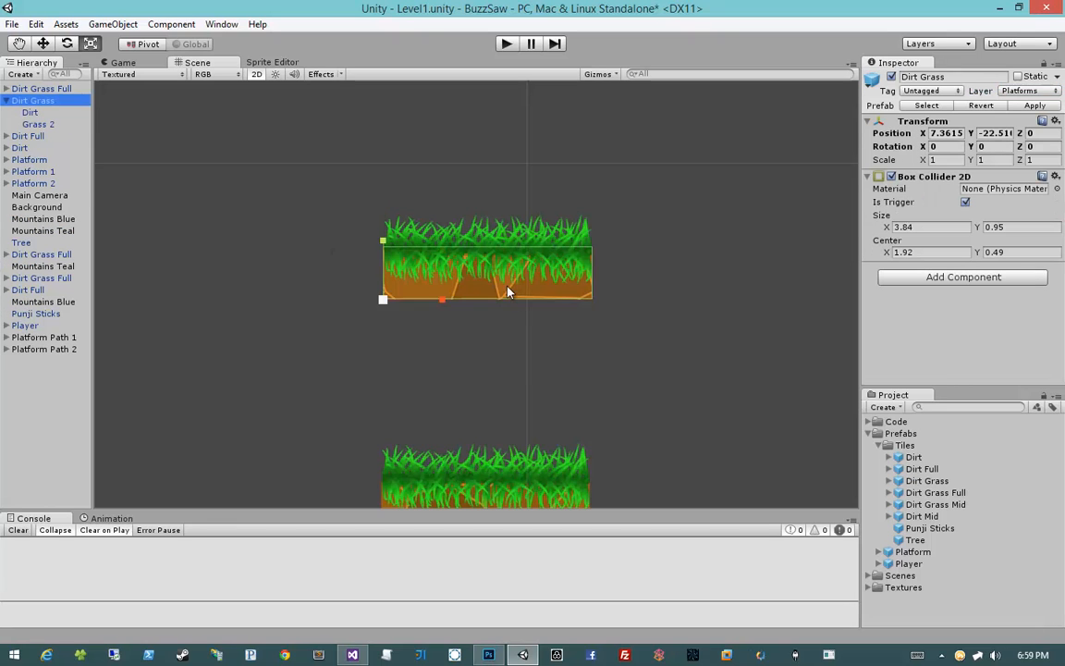
scroll(456, 257, "down", 8)
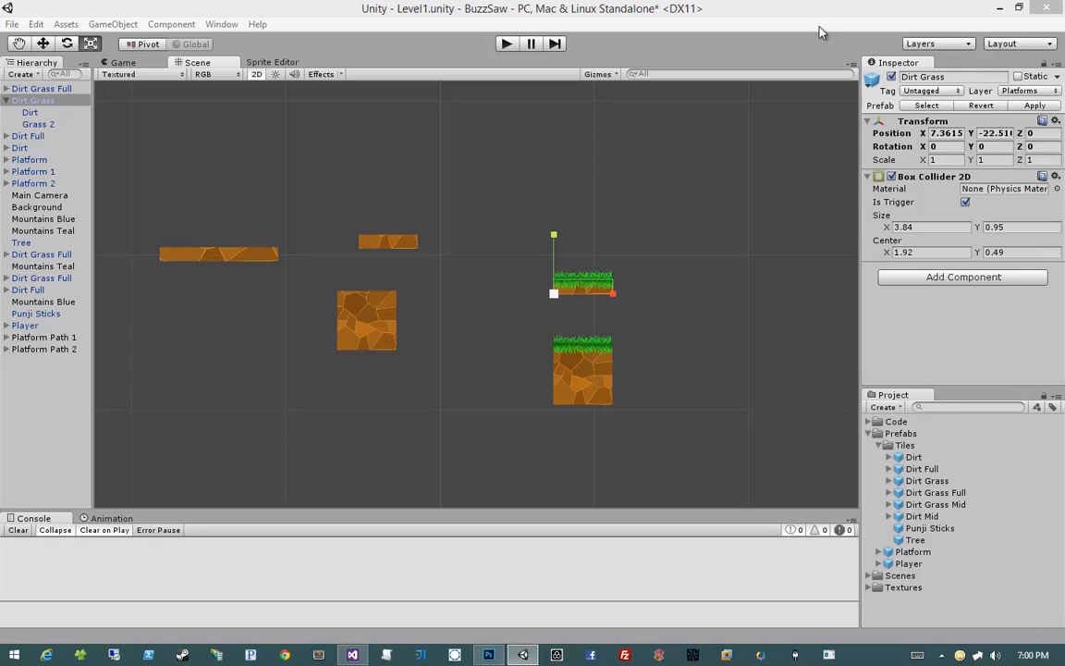
left_click(594, 289)
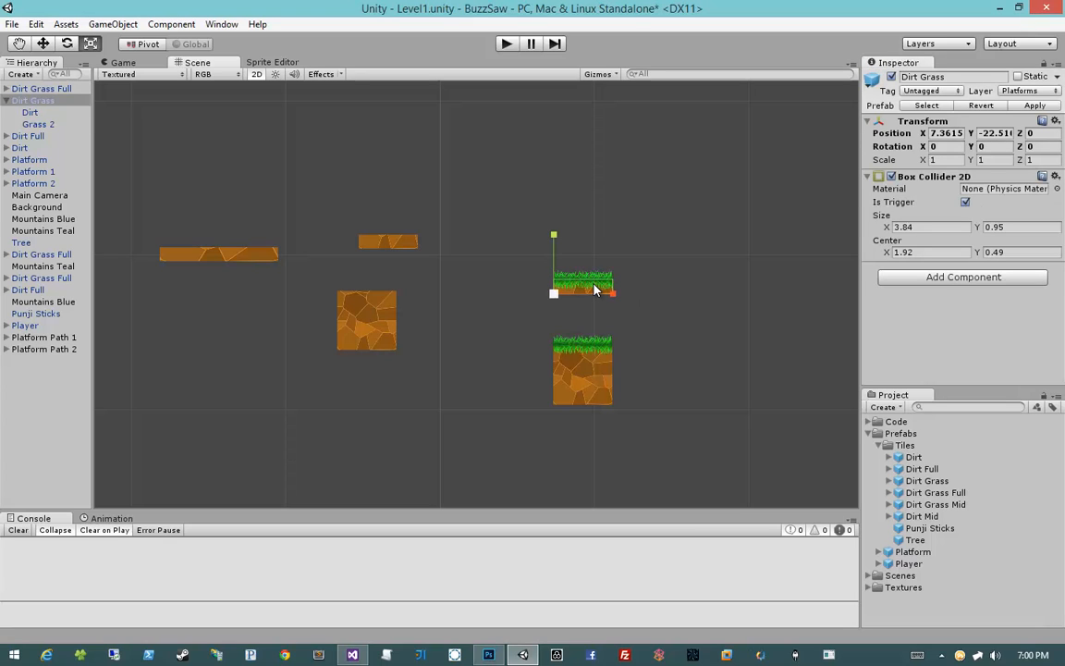
key("Delete")
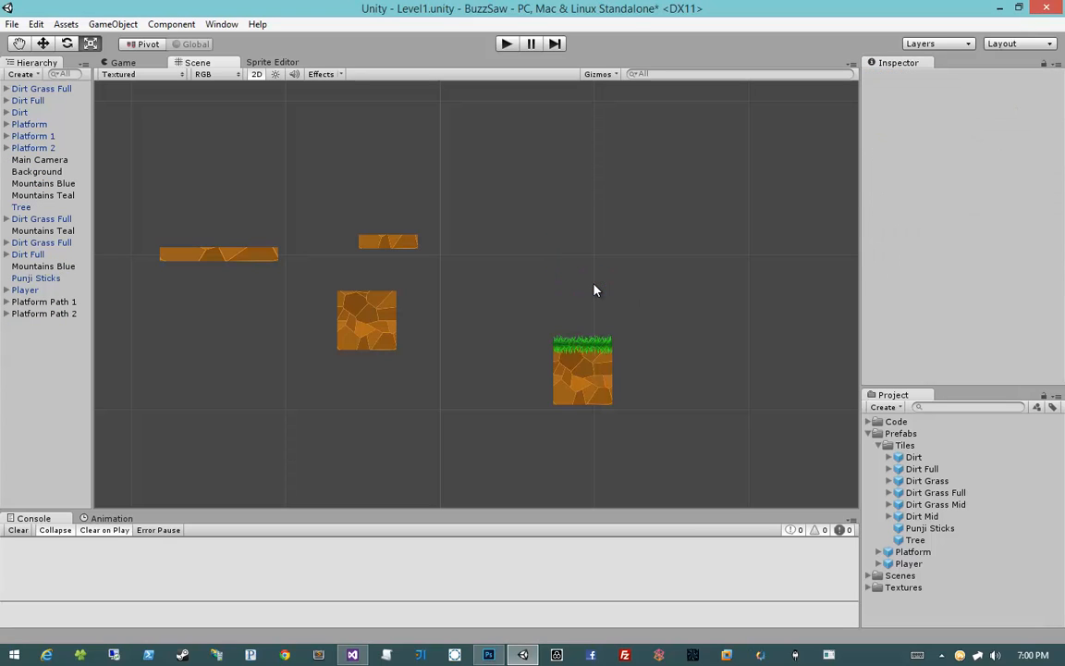
Set the Box Collider 2D size of the separately placed Dirt Grass Full tile to X 3.84 and Y 1.87.
left_click(591, 392)
middle_click_drag(647, 428, 567, 304)
scroll(566, 305, "up", 6)
scroll(601, 300, "up", 3)
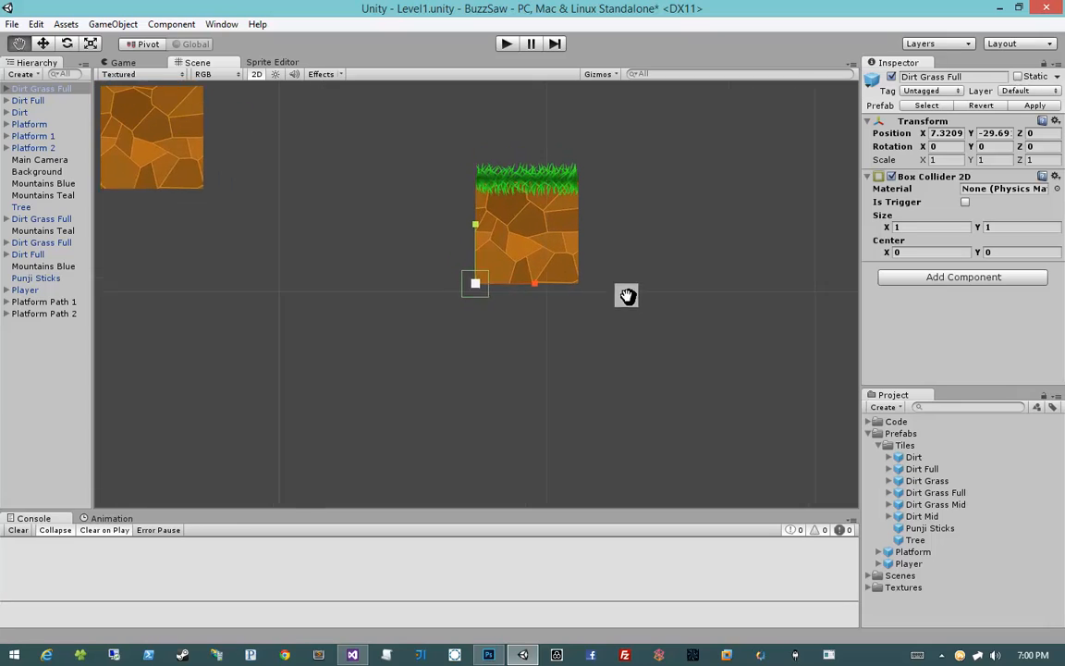
left_click(912, 226)
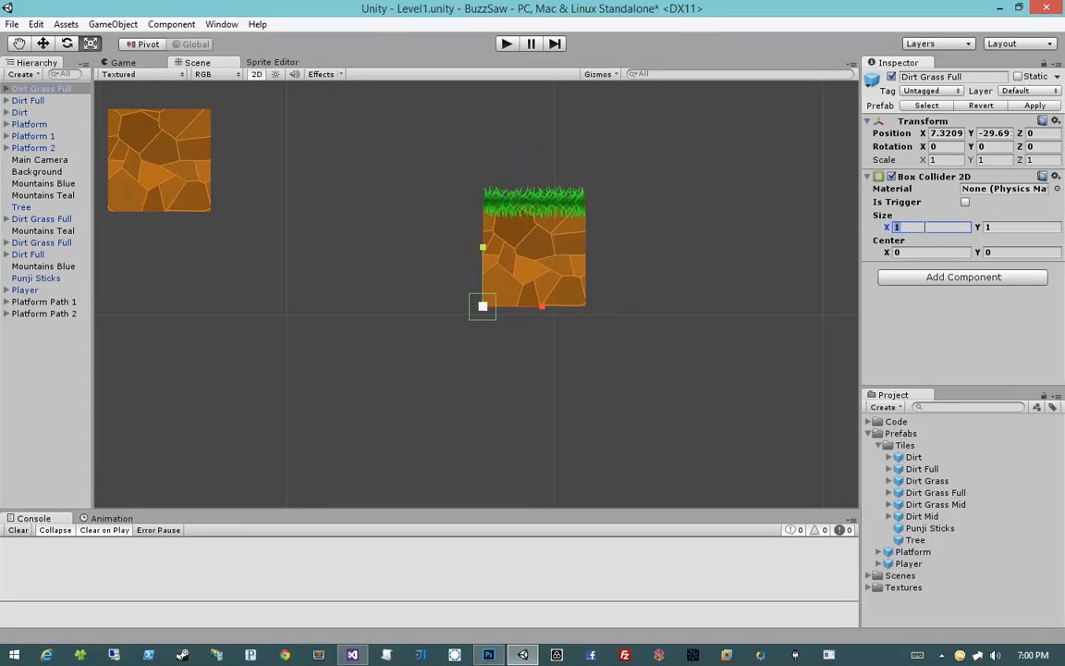
type("3.85")
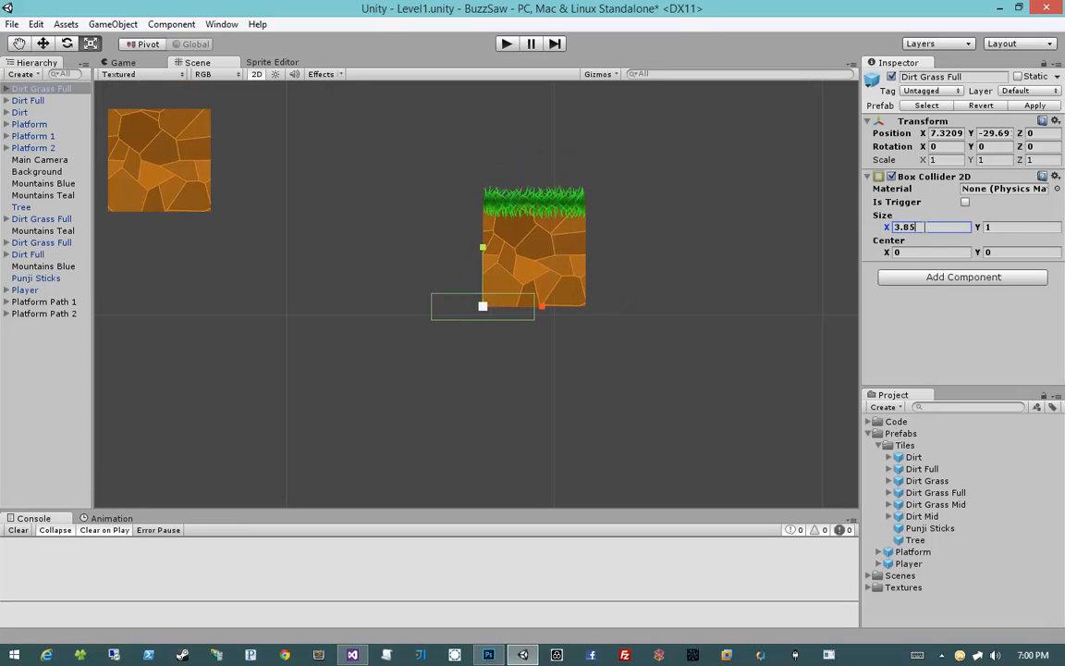
key("BackSpace")
type("4")
key("Tab")
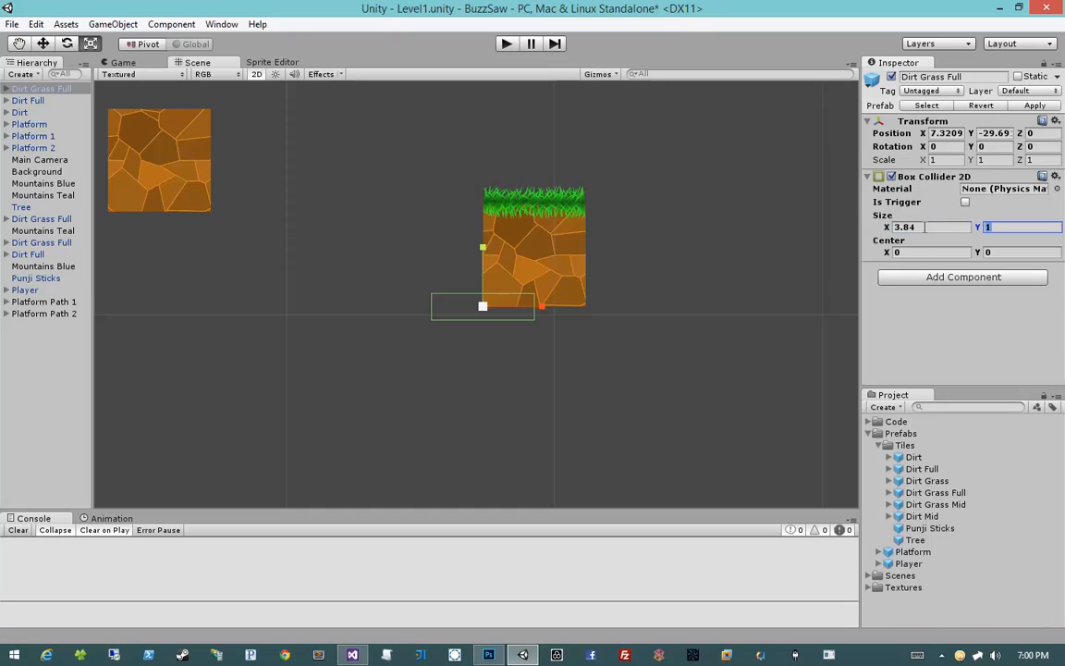
type("1")
type(".87")
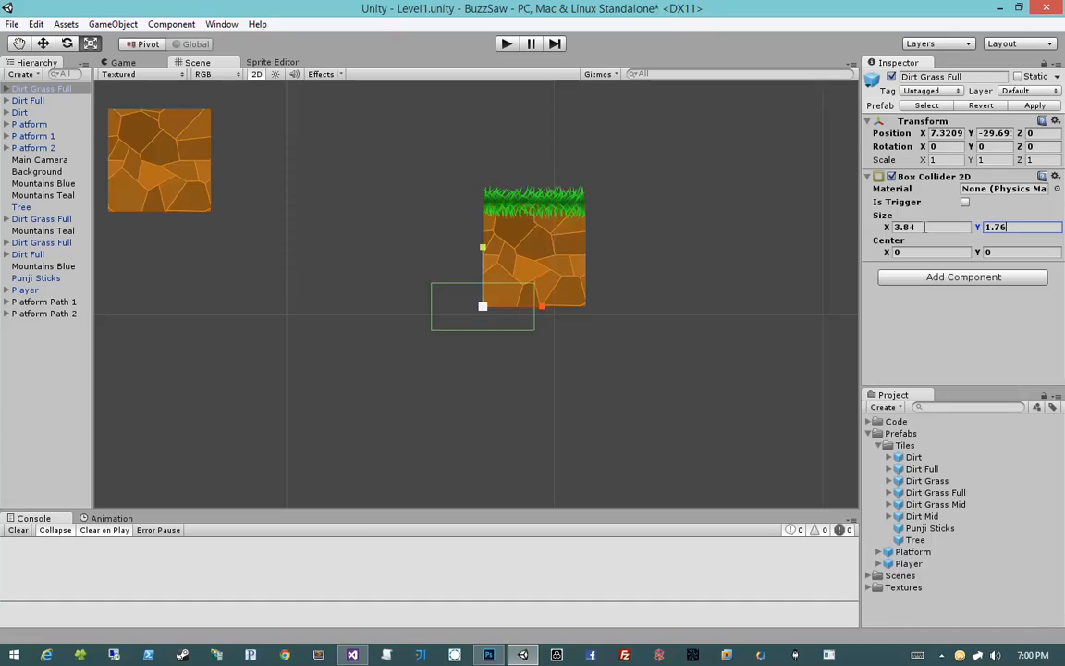
key("Tab")
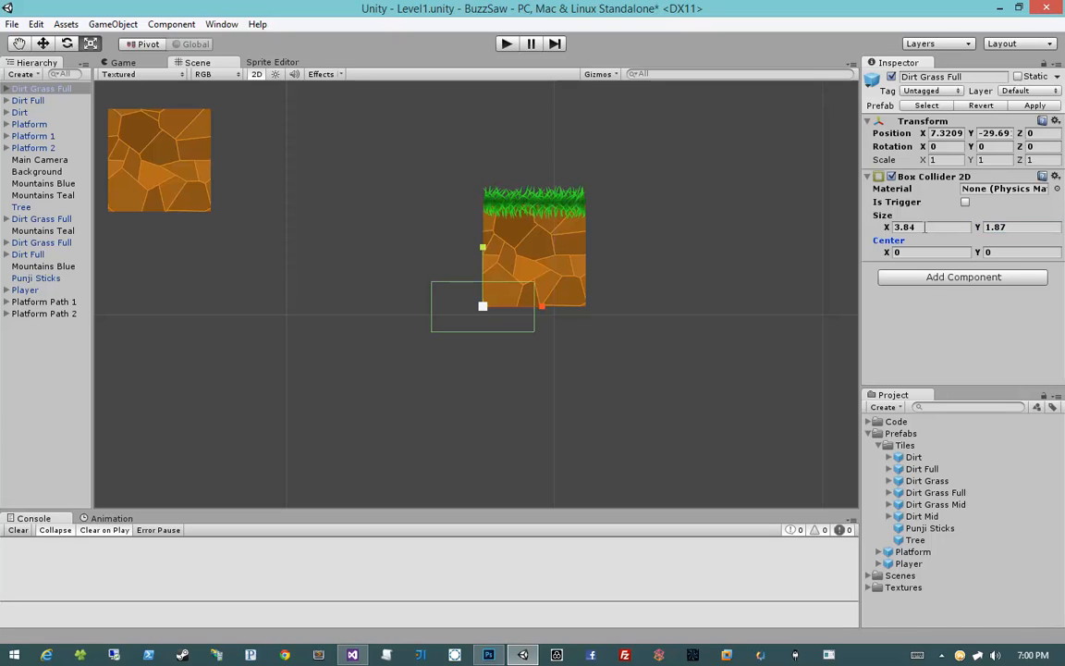
Set the Dirt Grass Full collider's Center to X 1.92 and Y 0.97.
key("Tab")
type("1.92")
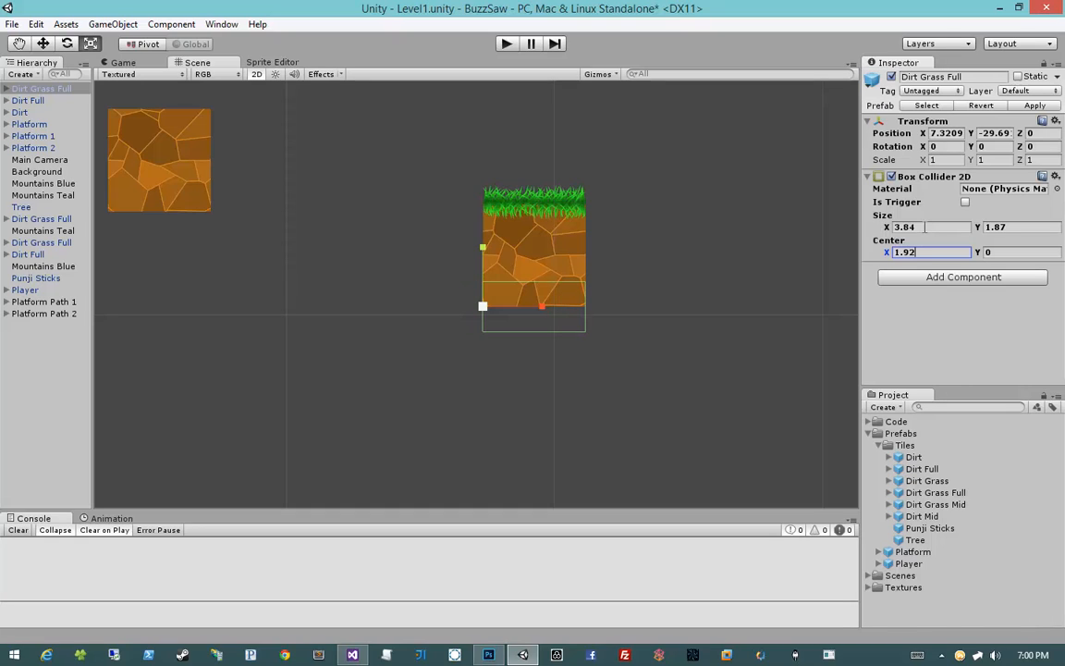
key("Tab")
type(".97")
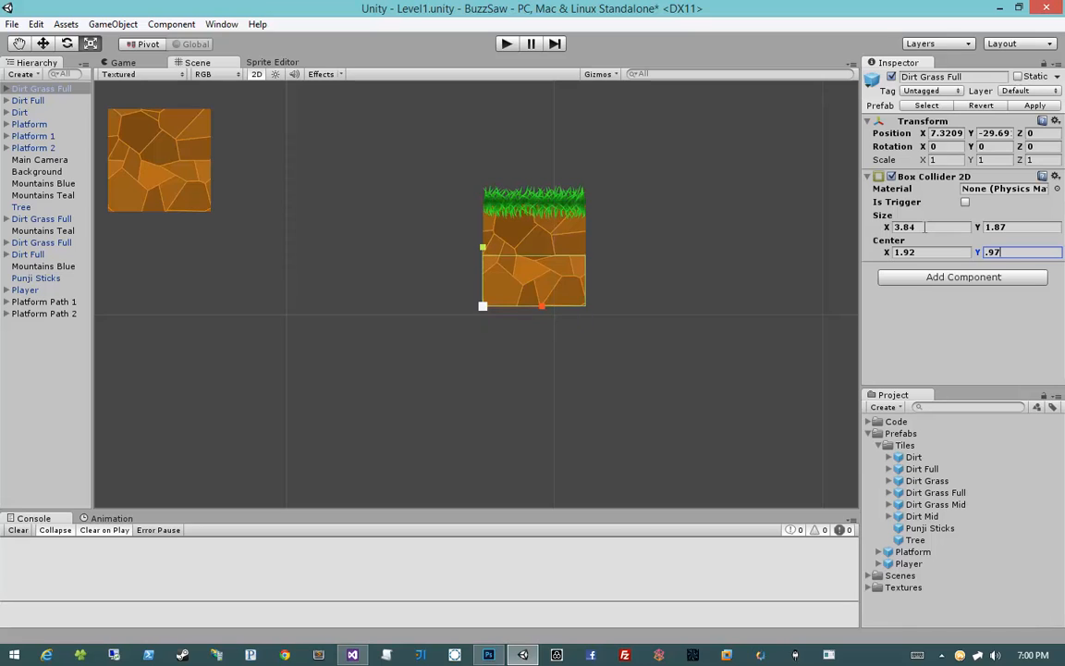
Set the Dirt Grass Full collider's Size Y to 3.9 and its Center Y to 1.93.
scroll(689, 261, "up", 4)
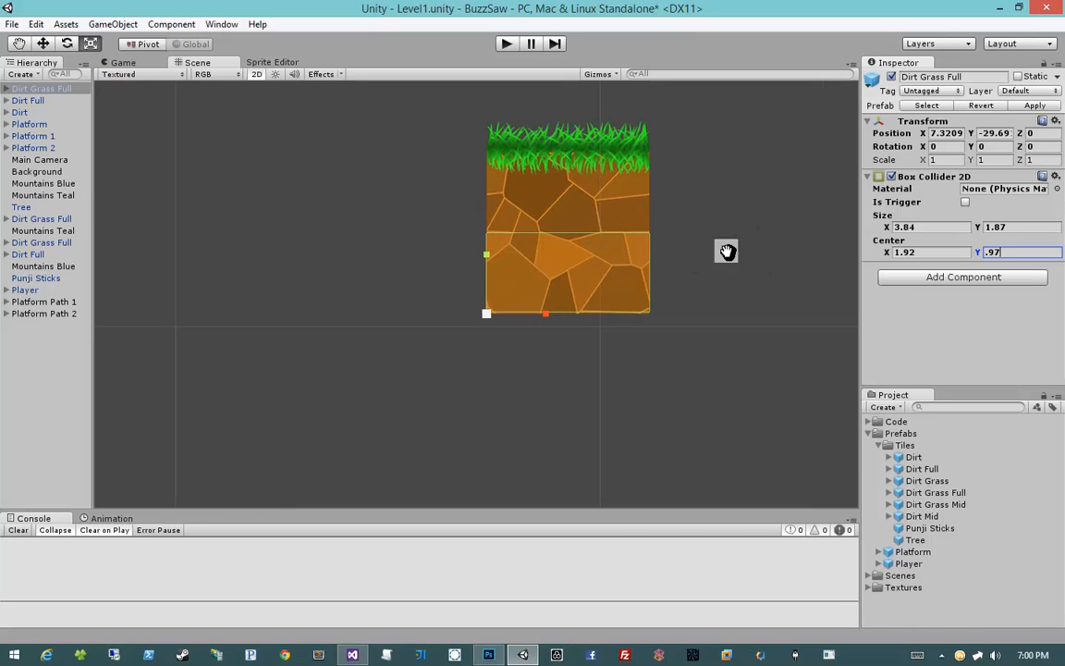
mouse_move(983, 257)
left_mouse_down()
mouse_move(1001, 252)
mouse_move(992, 228)
mouse_move(1024, 232)
mouse_move(991, 254)
mouse_move(992, 231)
mouse_move(978, 257)
mouse_move(979, 230)
mouse_move(981, 260)
left_mouse_up()
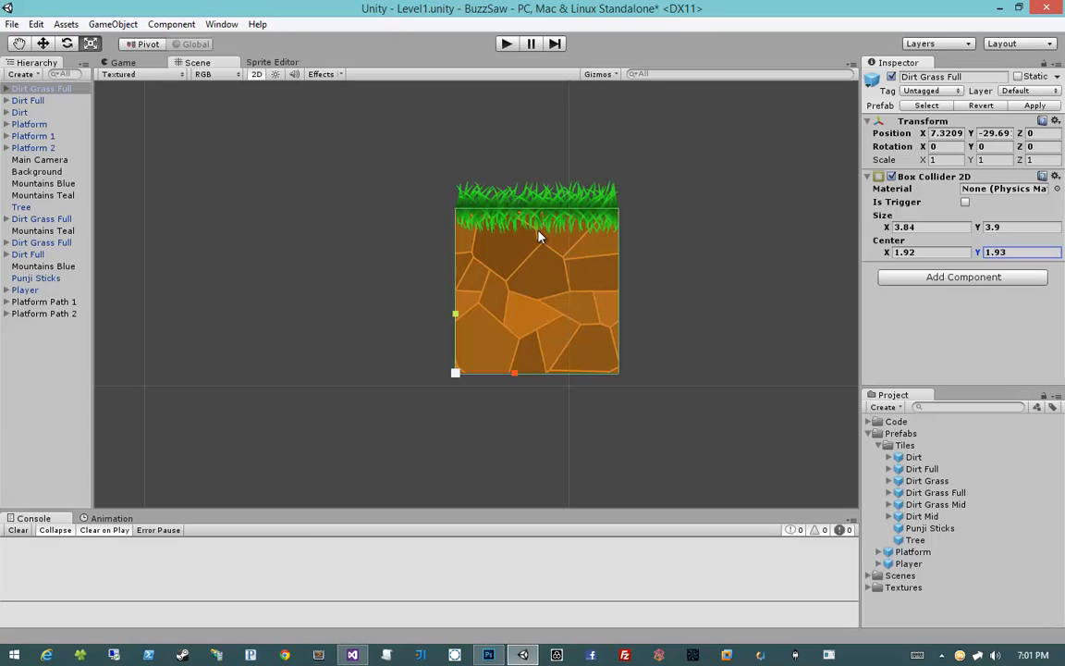
Make the Dirt Grass Full collider a trigger, and apply it to the prefab with the Platforms layer on the tile and its children.
left_click(965, 201)
left_click(1016, 90)
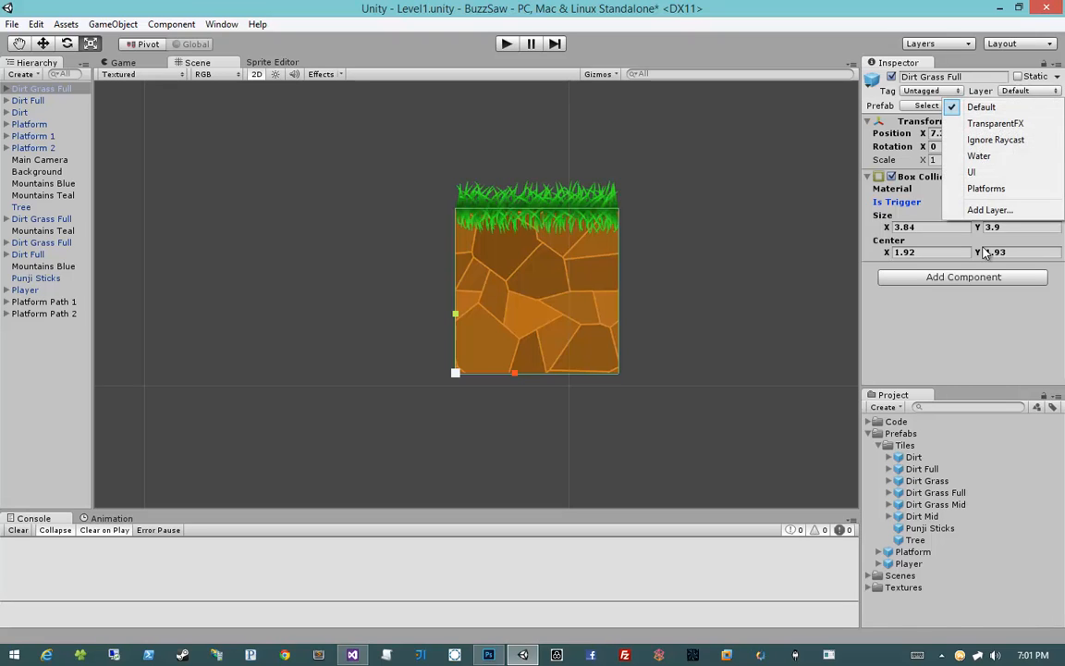
left_click(985, 188)
left_click(428, 359)
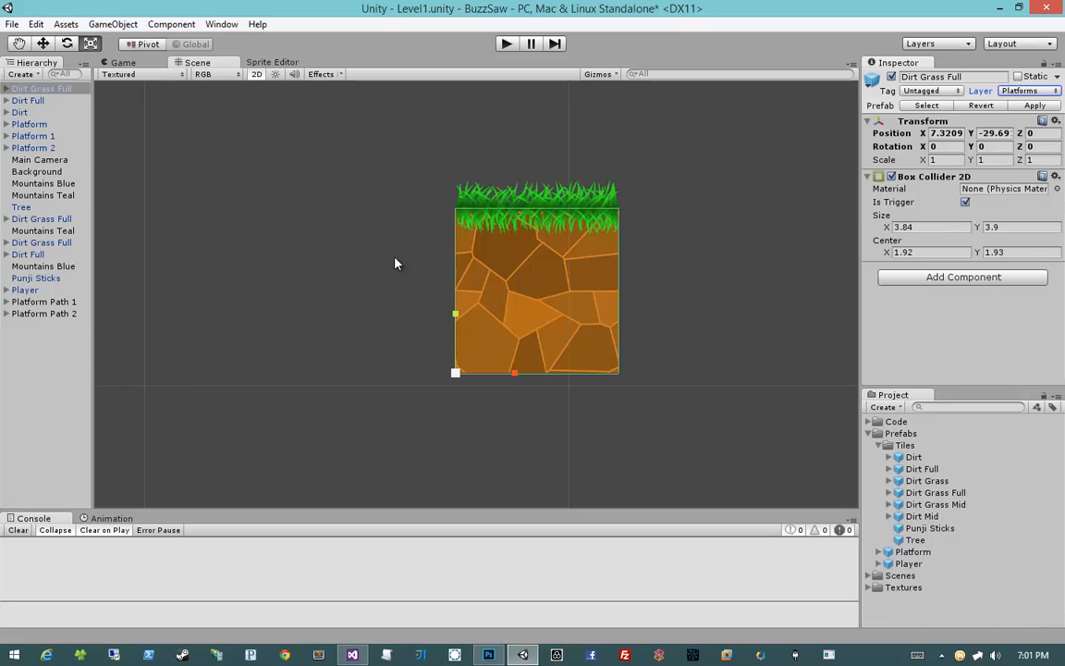
Delete the separately placed Dirt Grass Full tile from the scene.
middle_click_drag(395, 262, 556, 321)
left_click(51, 91)
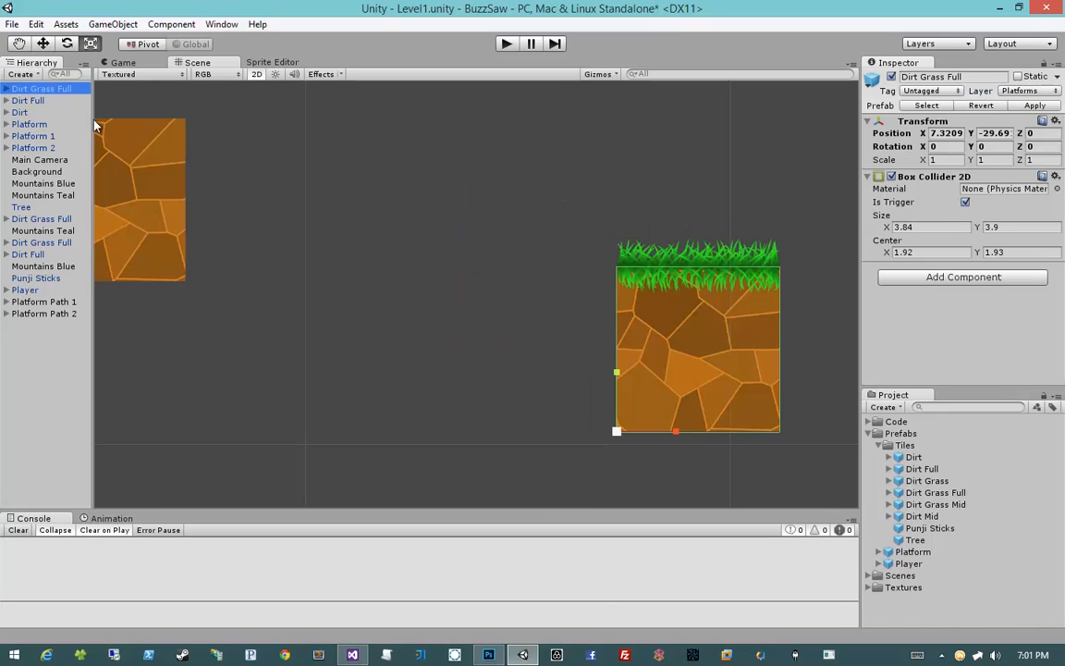
key("Delete")
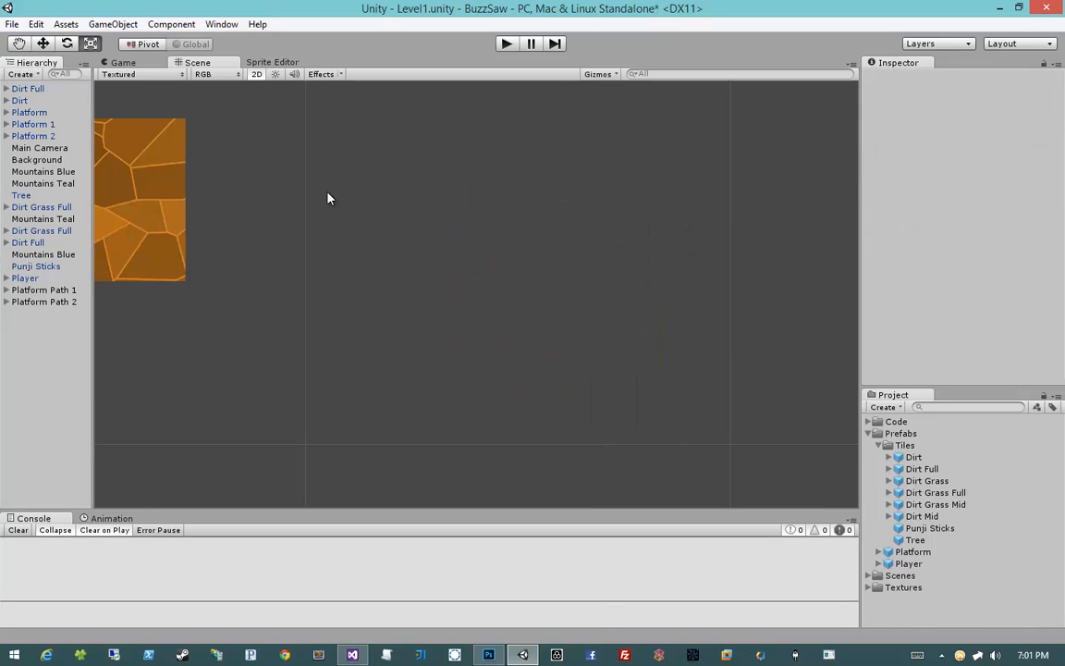
Place a Dirt Grass Full tile beside the Dirt Full tile and copy its collider size, X 3.84 and Y 3.9, to Dirt Full.
double_click(37, 88)
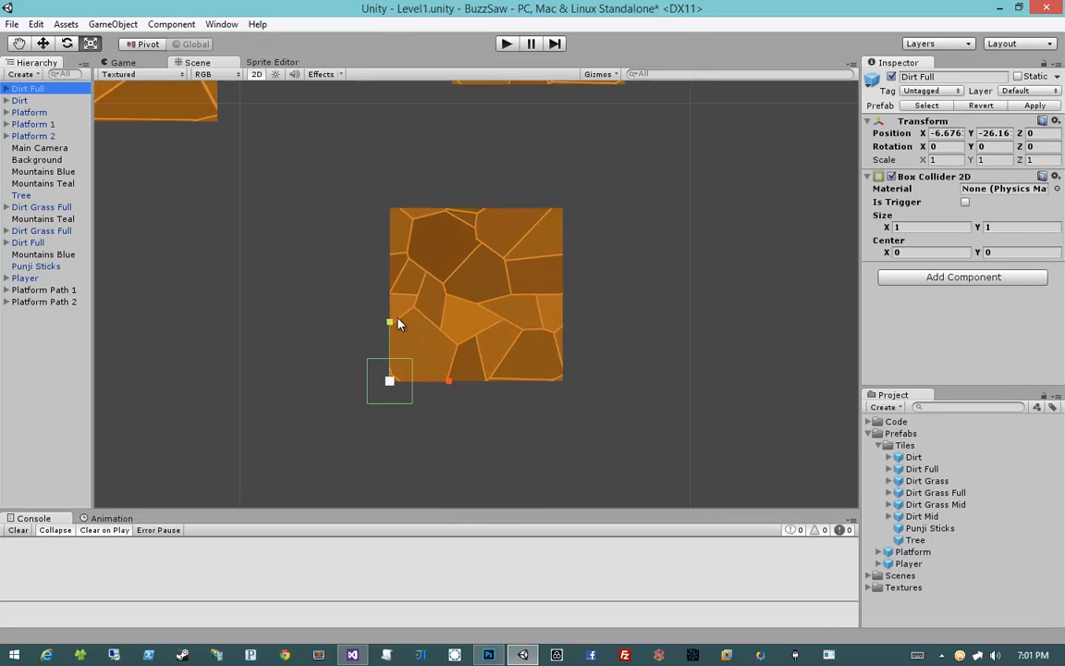
left_click_drag(929, 495, 628, 389)
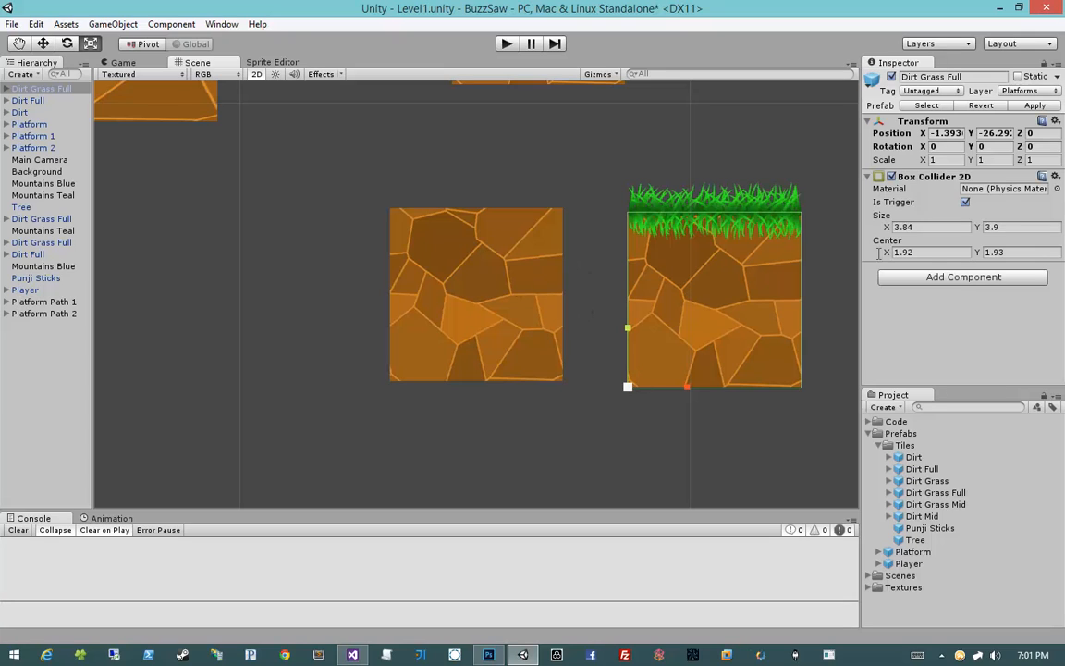
left_click(924, 227)
left_click(493, 273)
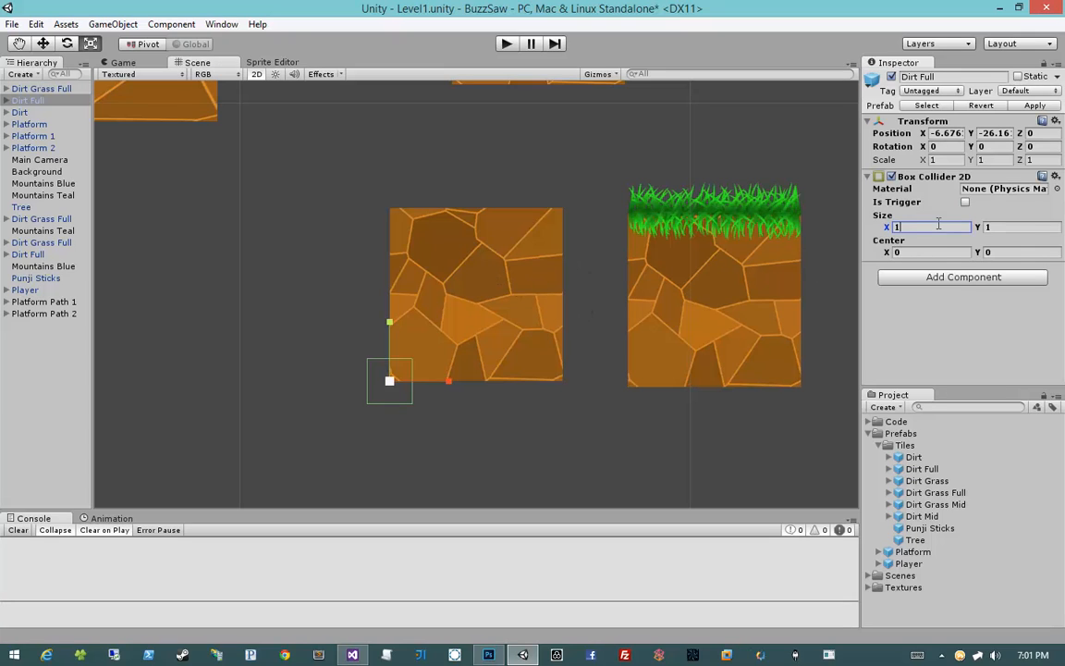
left_click_drag(893, 248, 737, 291)
left_click(736, 290)
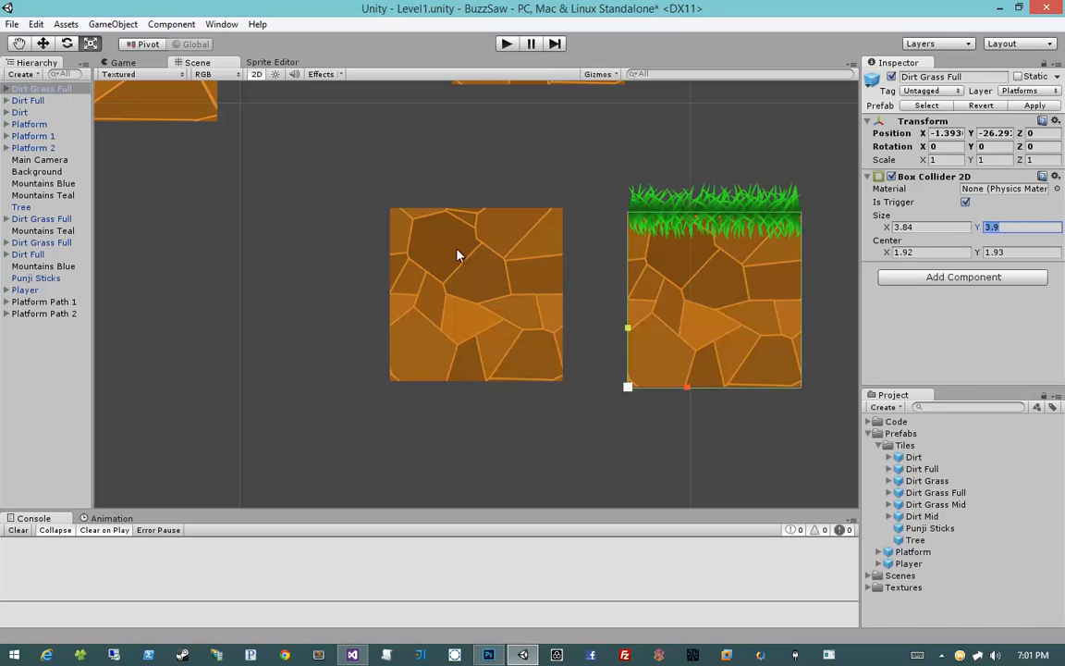
left_click(506, 266)
left_click(1008, 226)
type("3.9")
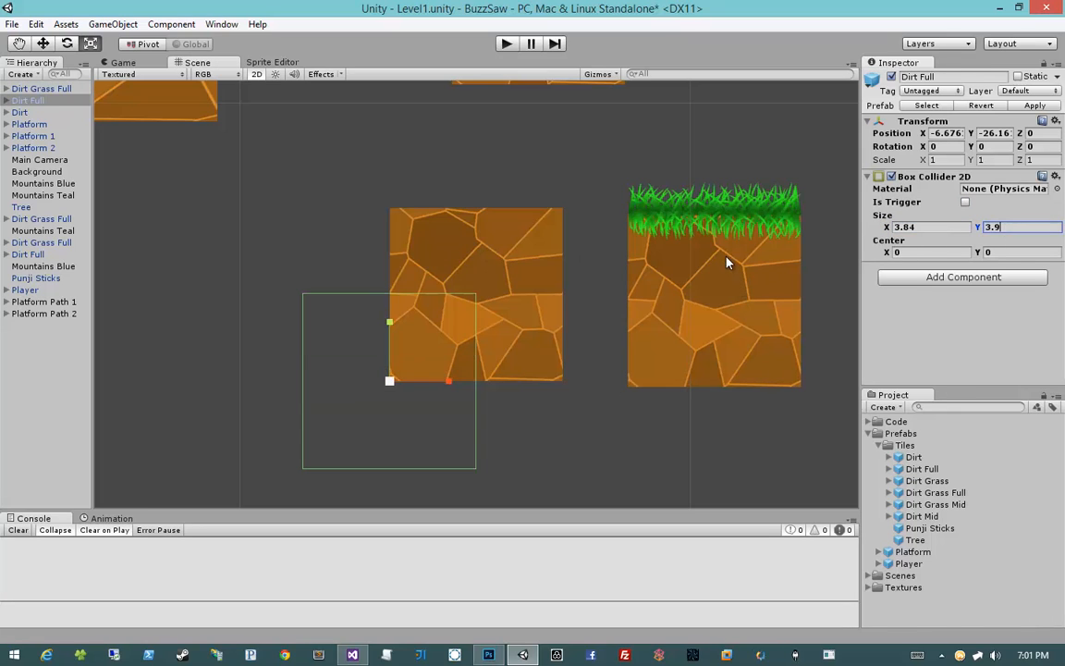
Copy the Dirt Grass Full collider's Center values, X 1.92 and Y 1.93, to the Dirt Full collider.
left_click(721, 263)
left_click(922, 252)
key("ctrl+c")
left_click(445, 258)
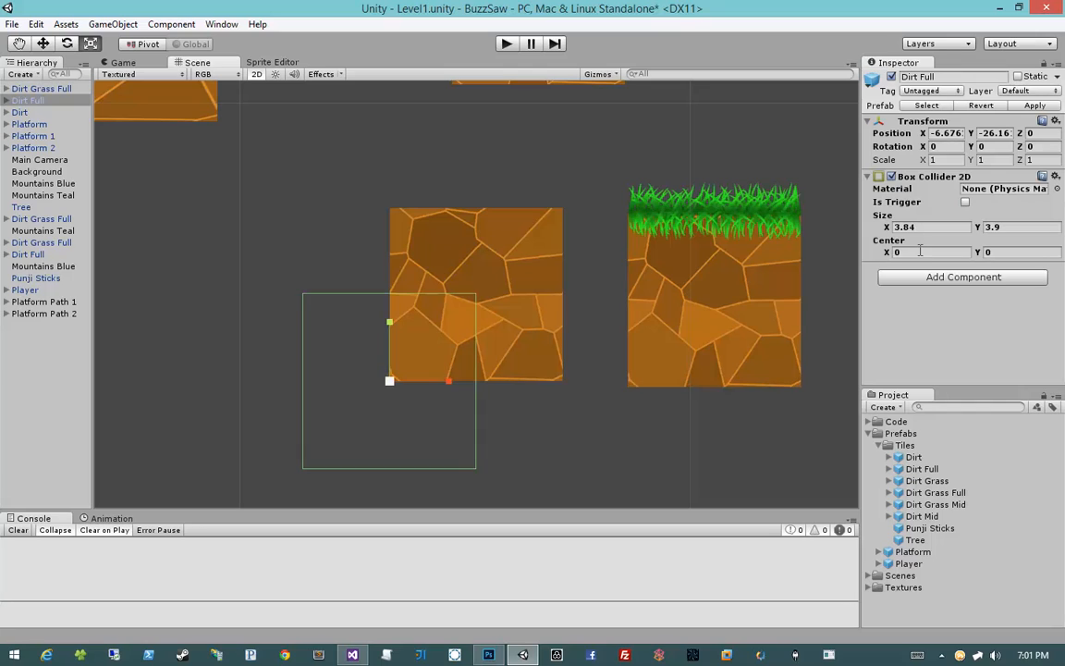
left_click(921, 250)
key("ctrl+v")
left_click(753, 274)
left_click(996, 252)
key("ctrl+c")
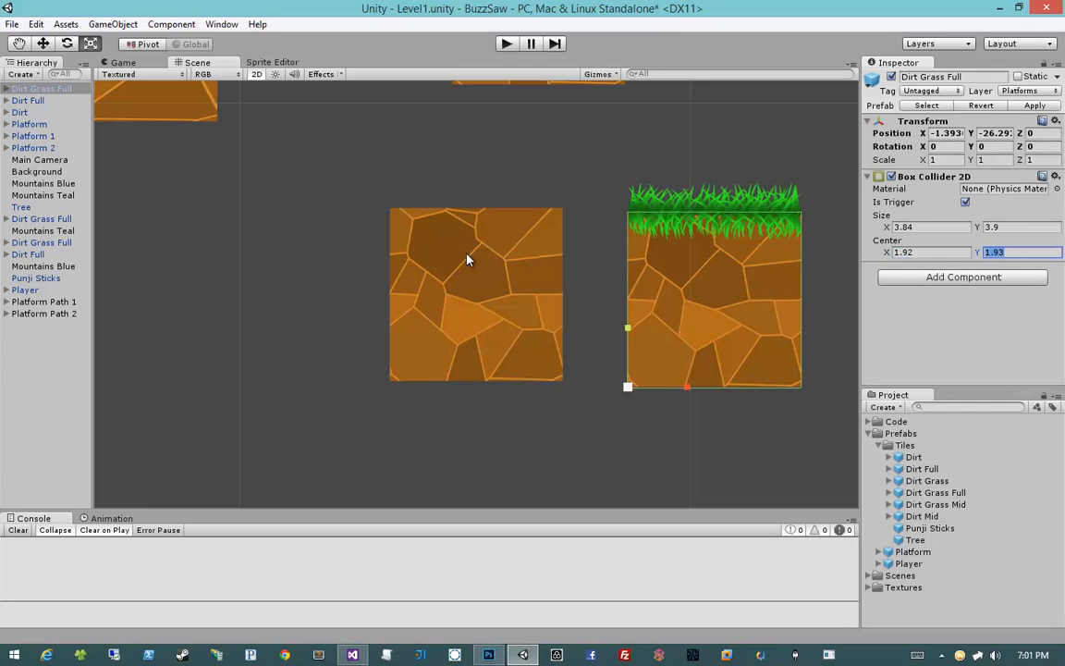
left_click(468, 254)
left_click(999, 251)
key("ctrl+v")
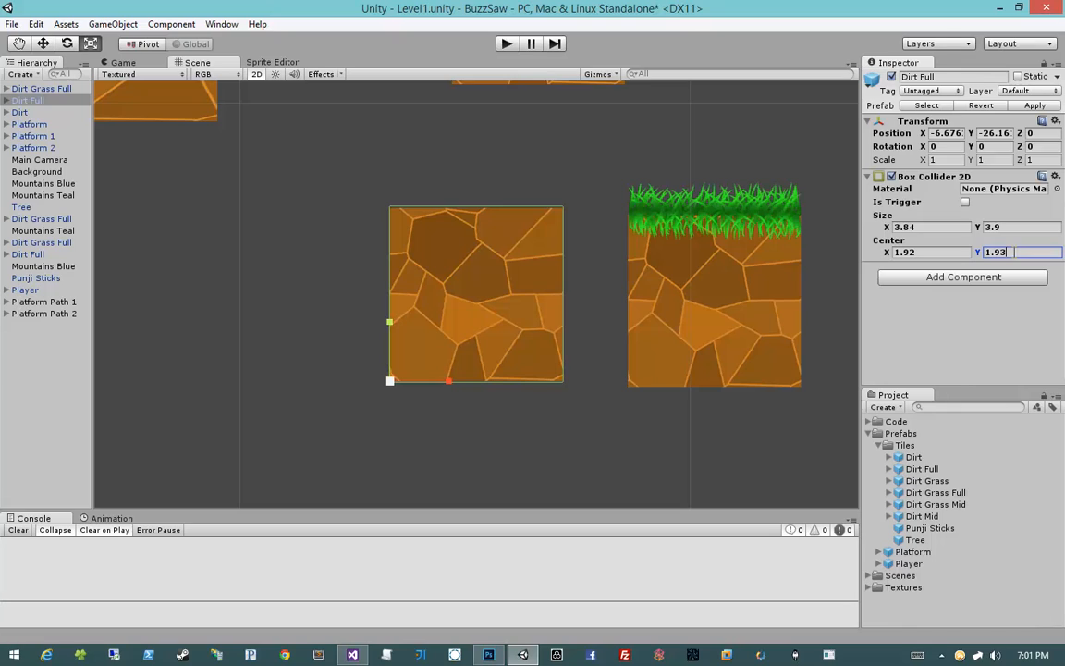
Make the Dirt Full collider a trigger, and apply it to the prefab with the Platforms layer on the tile and its child.
left_click(965, 203)
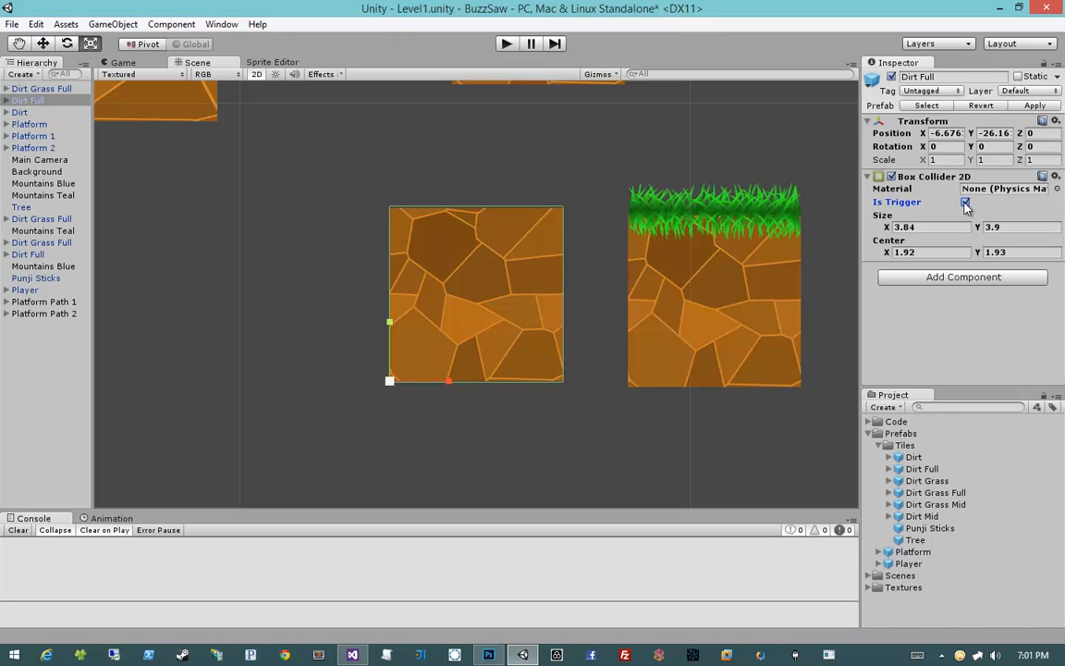
left_click(1026, 91)
left_click(1015, 189)
left_click(410, 326)
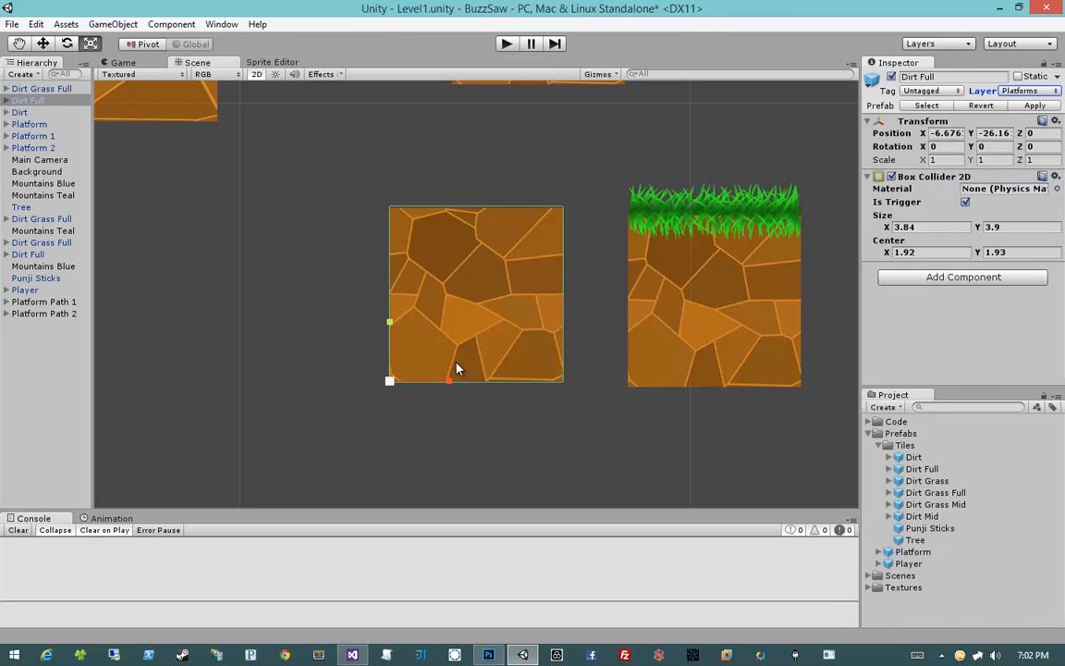
left_click(1020, 107)
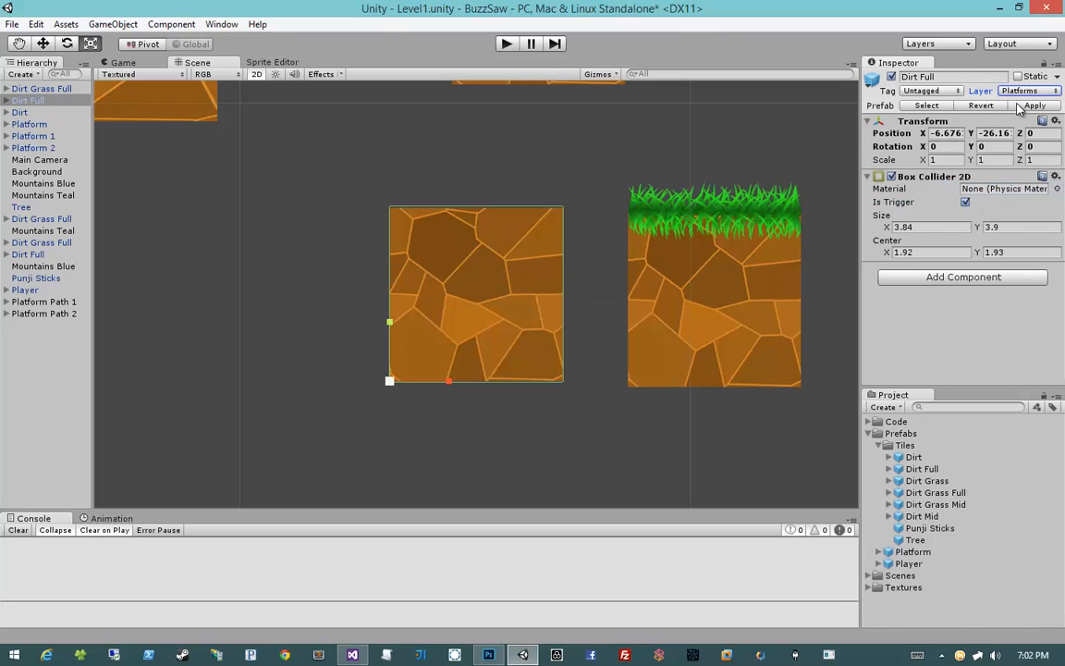
left_click(42, 101)
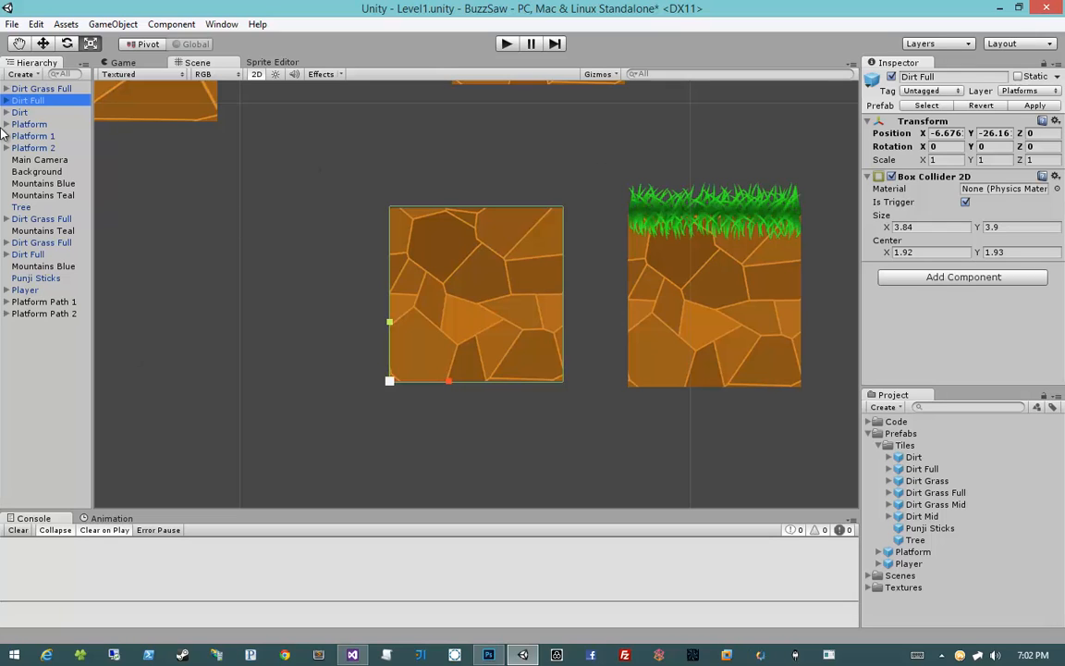
left_click(6, 100)
key("Down")
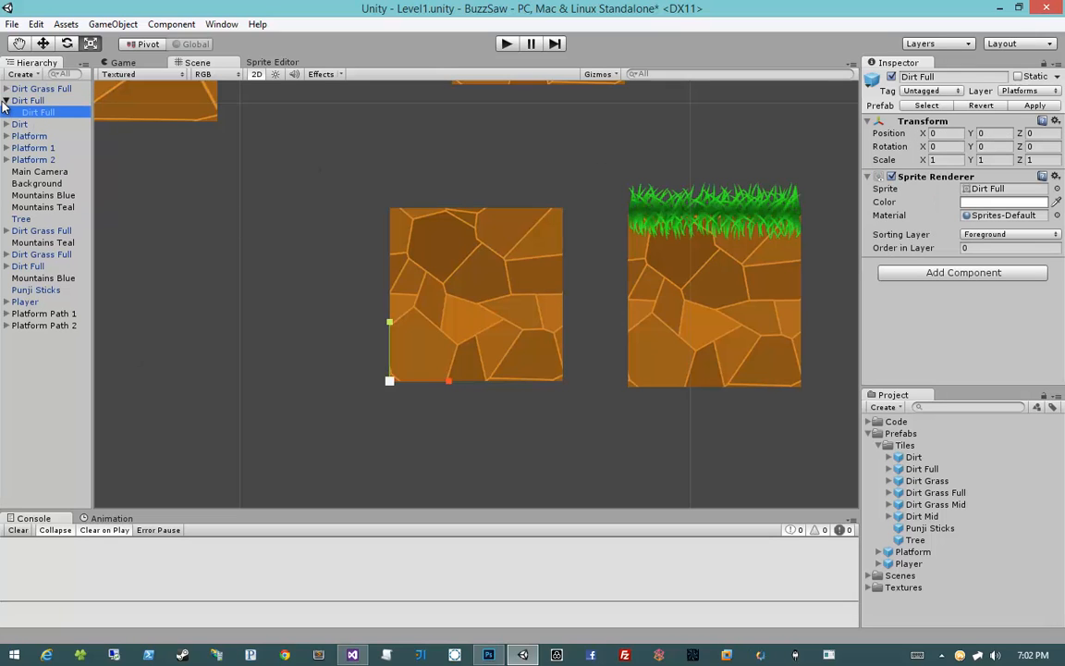
left_click(7, 100)
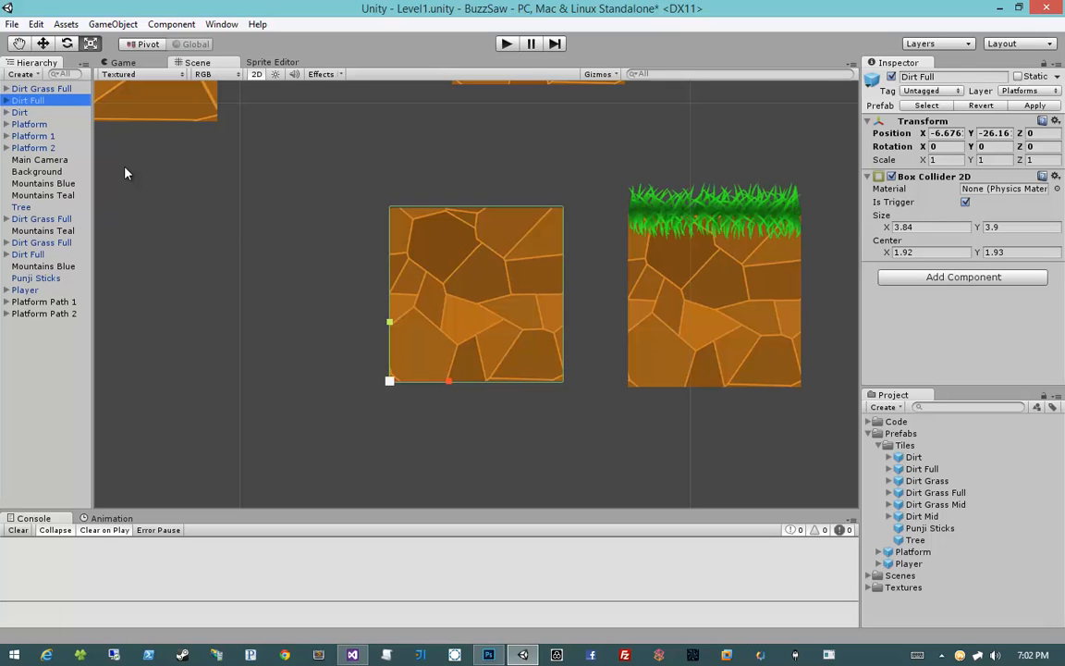